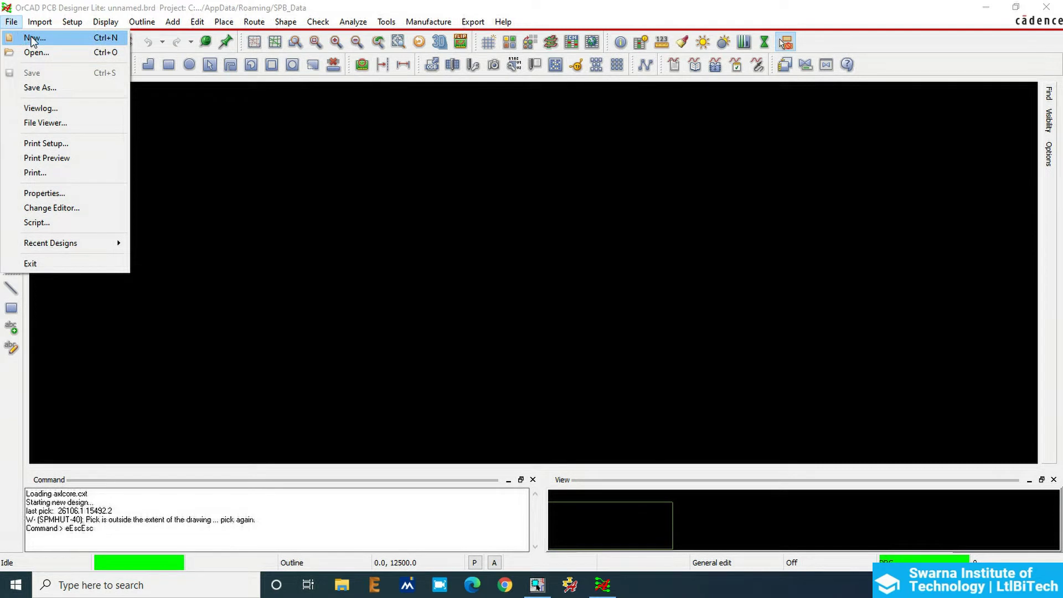
# Start a new drawing and set its project directory to the Footprints folder inside Test on the Desktop
pyautogui.click(33, 39)
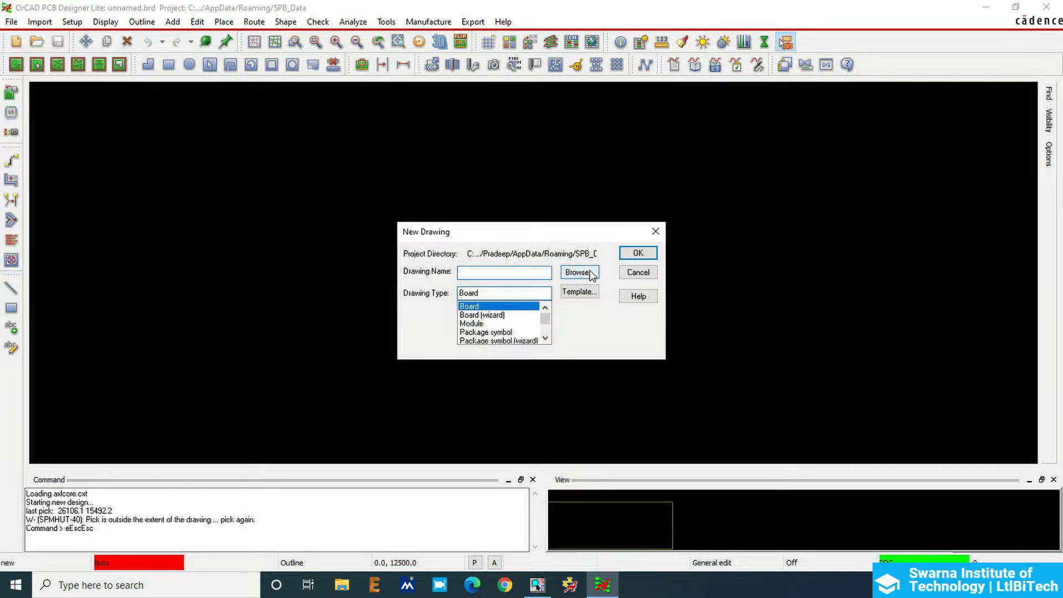
pyautogui.click(579, 273)
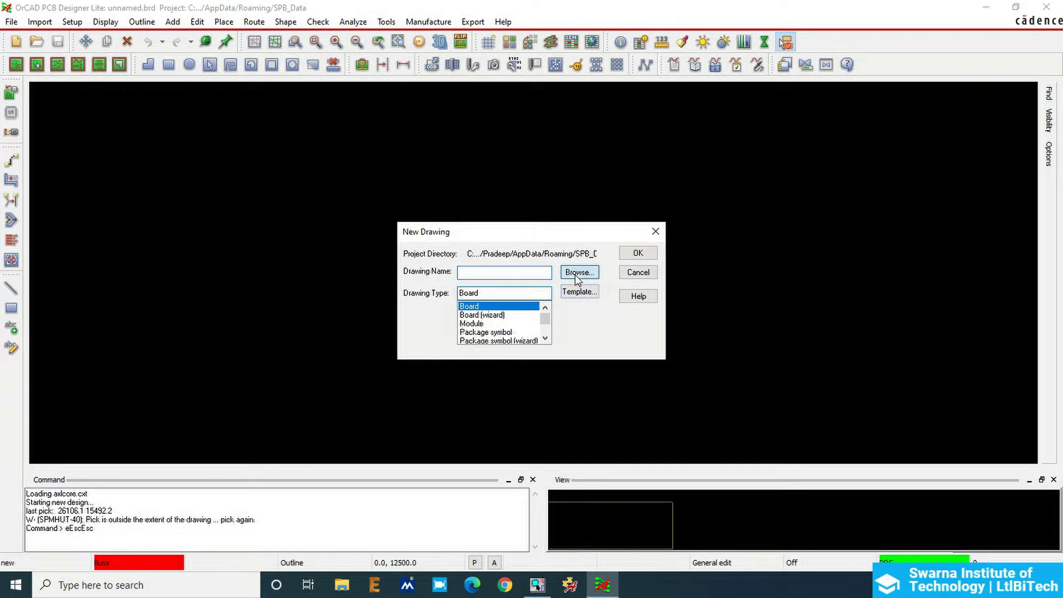
pyautogui.click(43, 141)
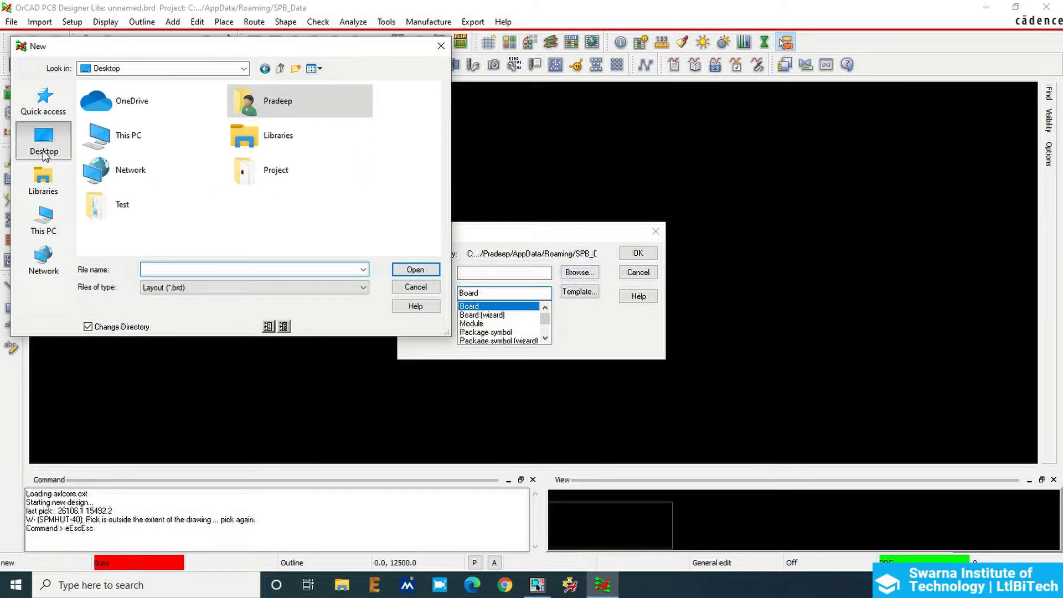
pyautogui.doubleClick(149, 206)
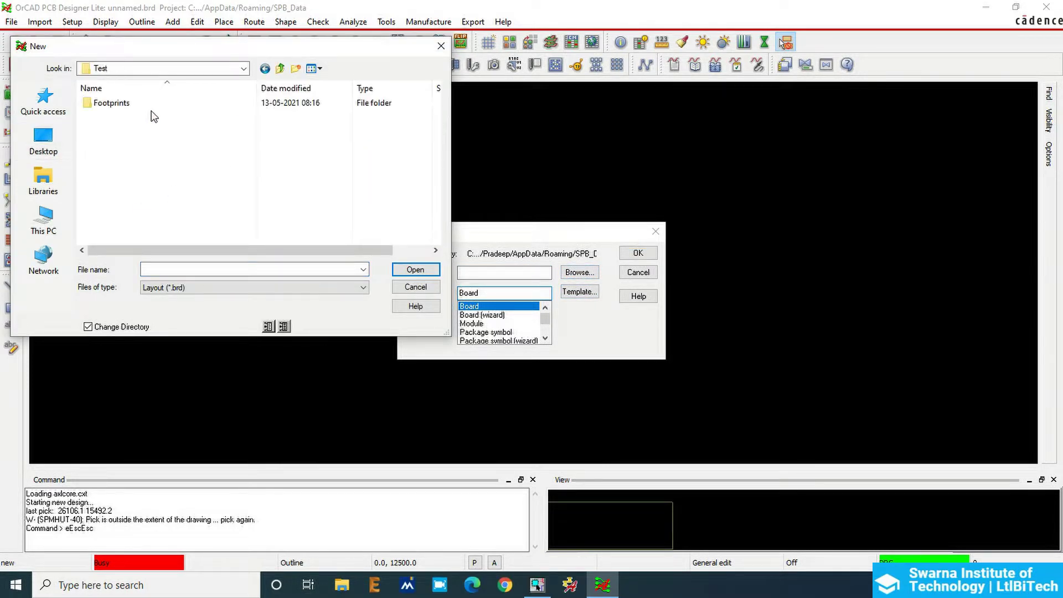
pyautogui.click(125, 105)
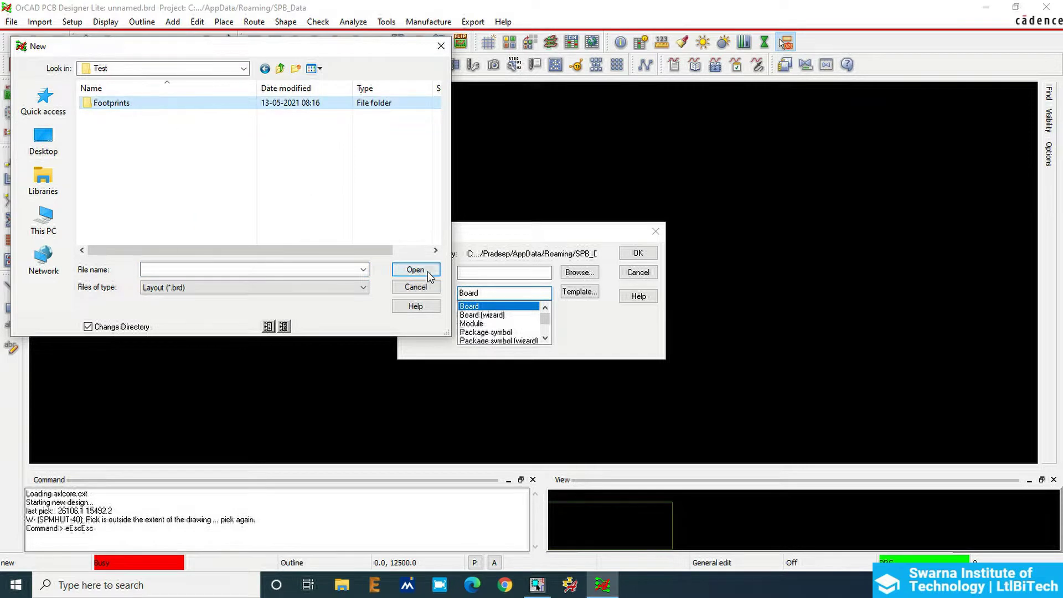
pyautogui.doubleClick(102, 107)
pyautogui.click(416, 270)
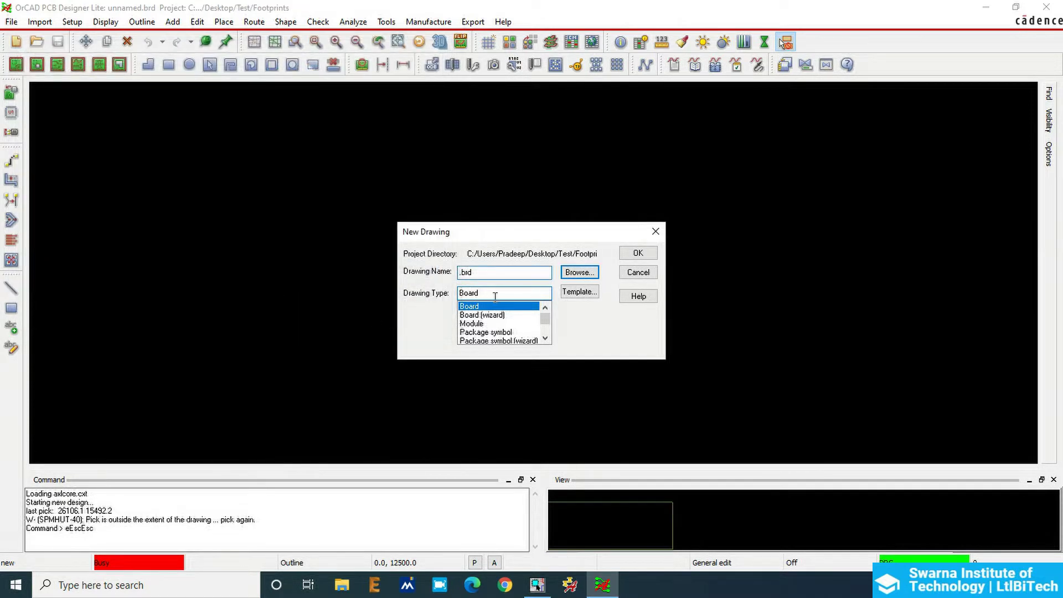
# Name the new drawing Header, set its drawing type to Package symbol, and create it
pyautogui.click(497, 332)
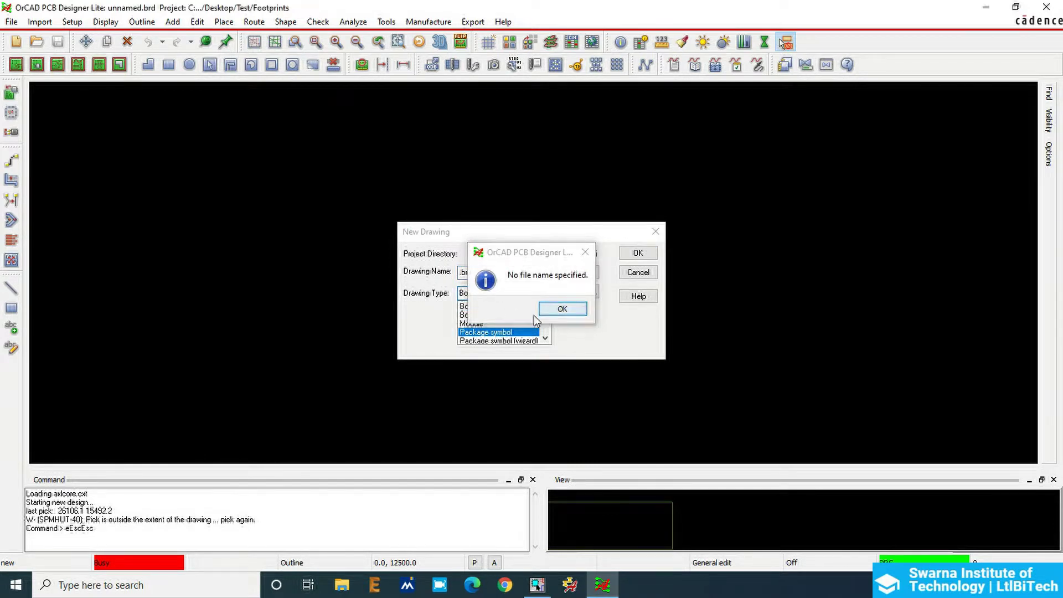
pyautogui.click(586, 253)
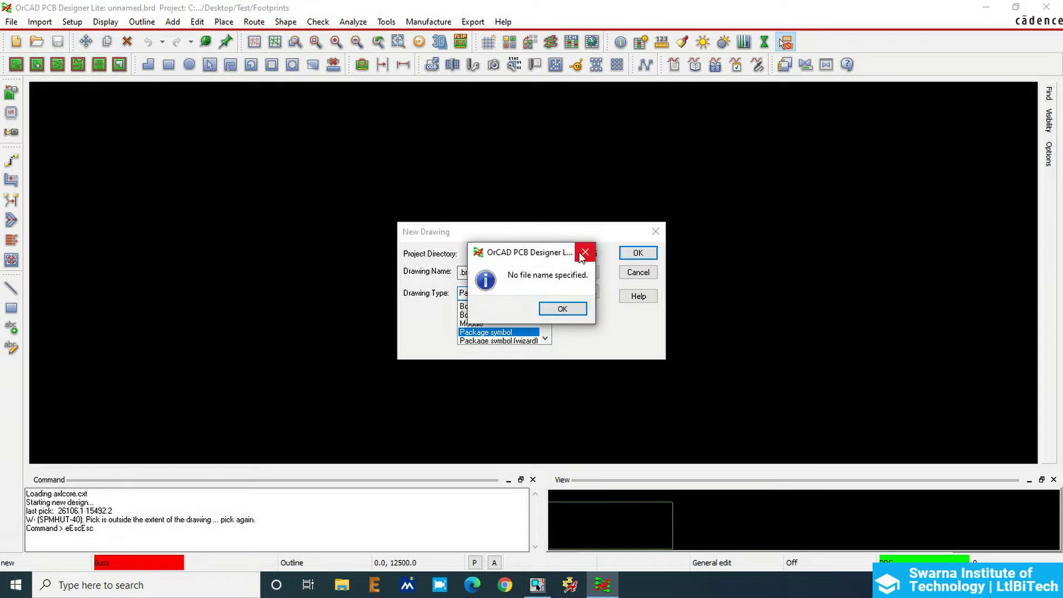
pyautogui.click(584, 253)
pyautogui.moveTo(550, 272); pyautogui.dragTo(466, 275)
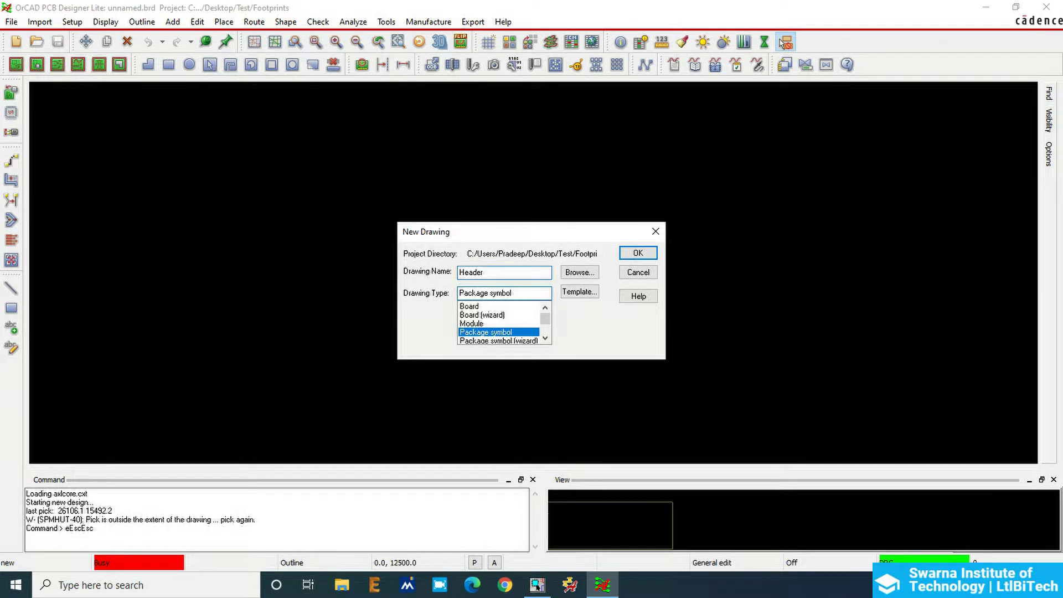
pyautogui.click(467, 332)
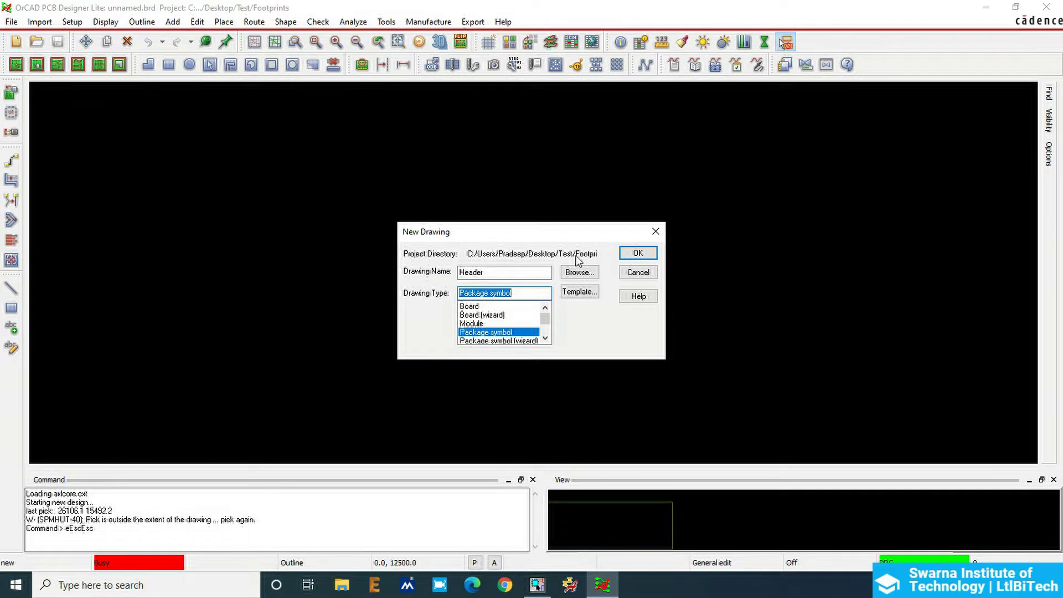
pyautogui.click(520, 272)
pyautogui.doubleClick(519, 272)
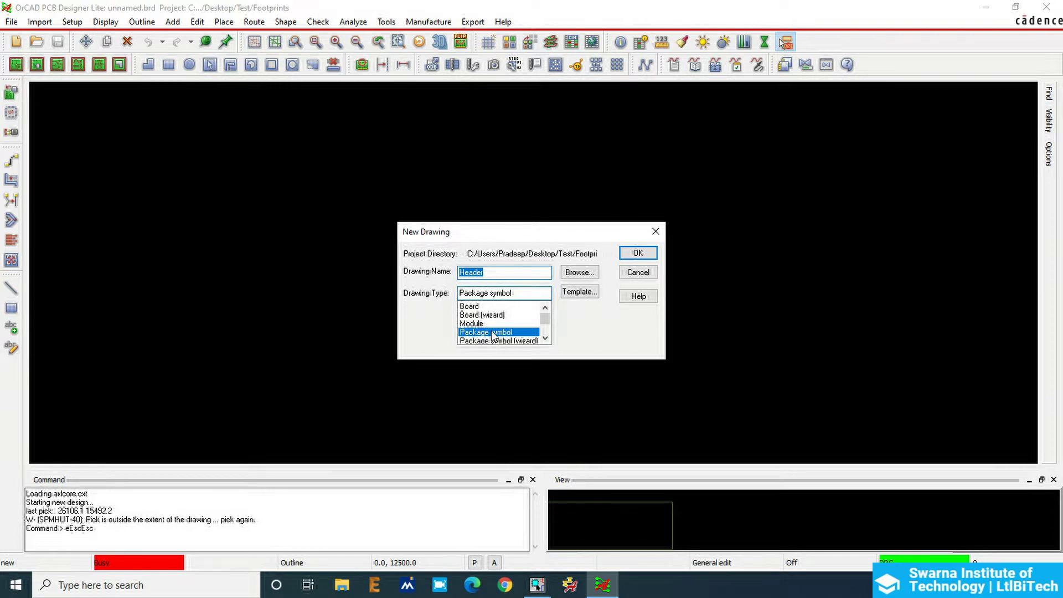
pyautogui.click(639, 254)
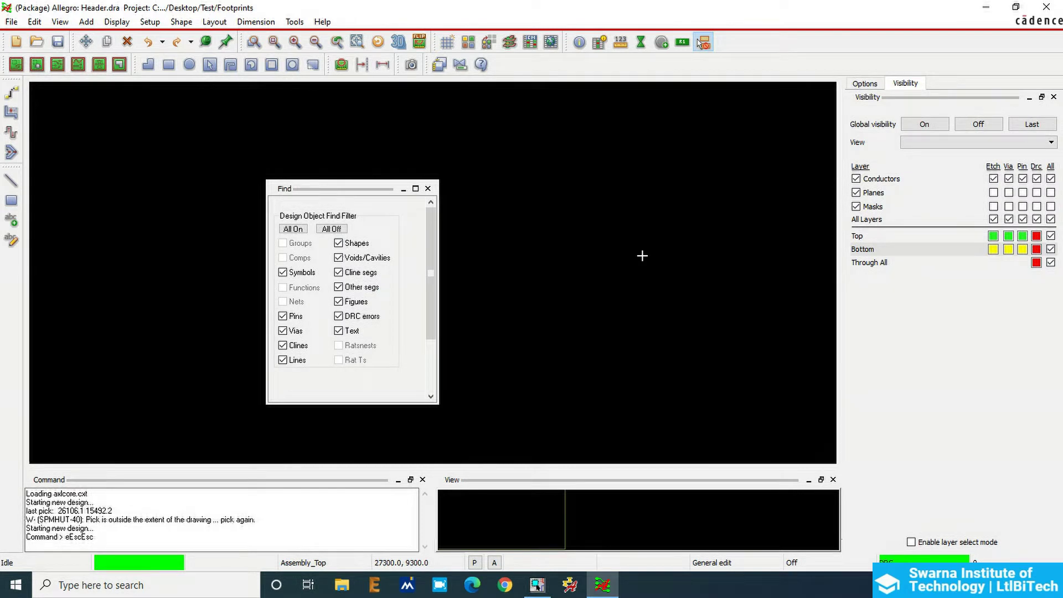
# Collapse the Find, Visibility and Options panes to free up the drawing canvas
pyautogui.click(404, 190)
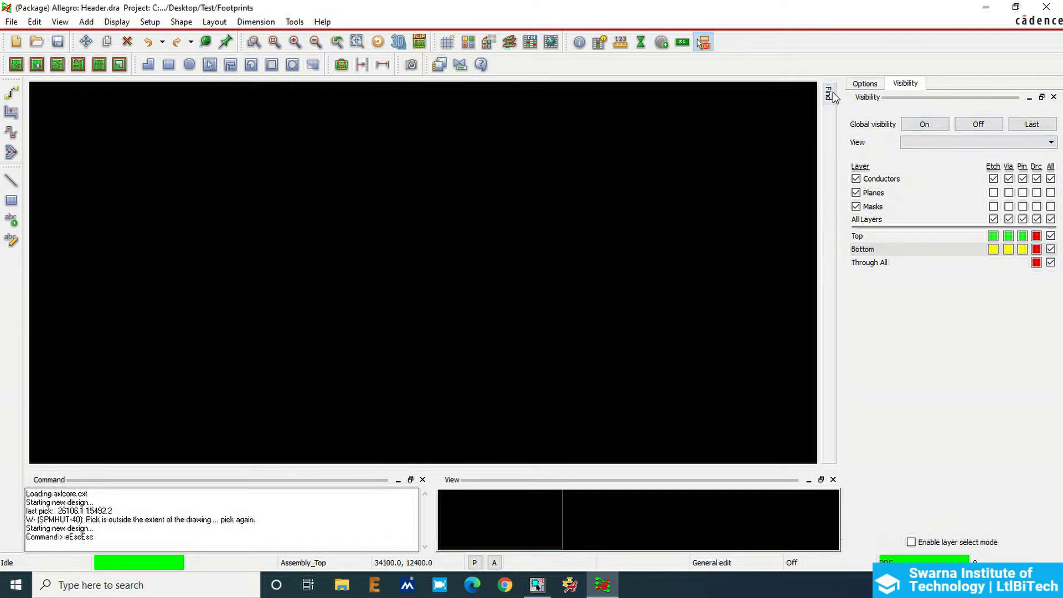
pyautogui.click(1029, 96)
pyautogui.click(1033, 83)
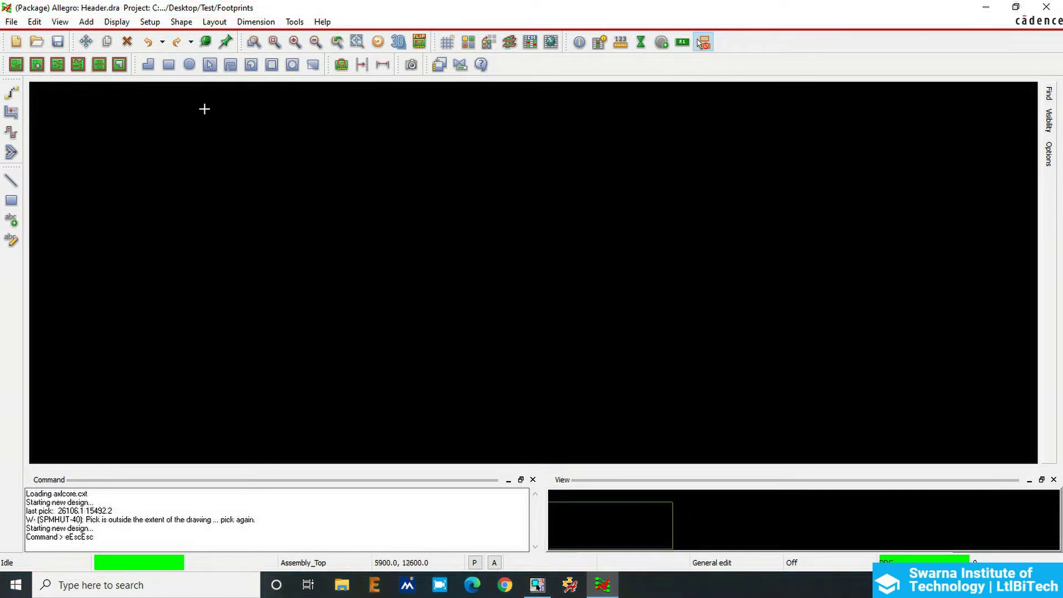
# Enable all enhanced display modes in the design parameters, including holes, thermal pads, bus rats, waived DRCs, drill labels and secondary step models, and apply them
pyautogui.click(150, 21)
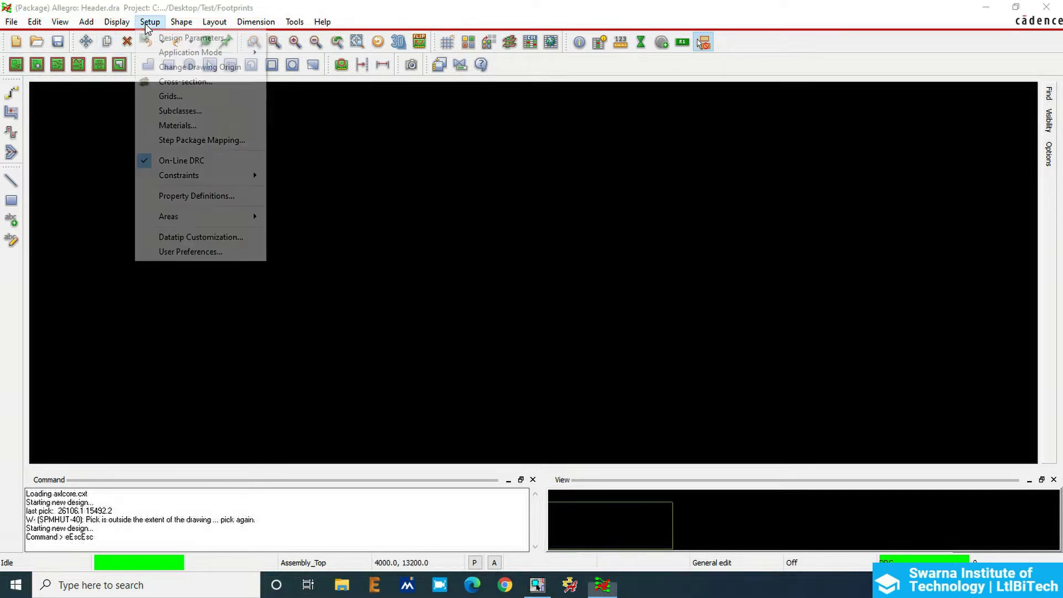
pyautogui.click(166, 38)
pyautogui.moveTo(188, 52); pyautogui.dragTo(374, 63)
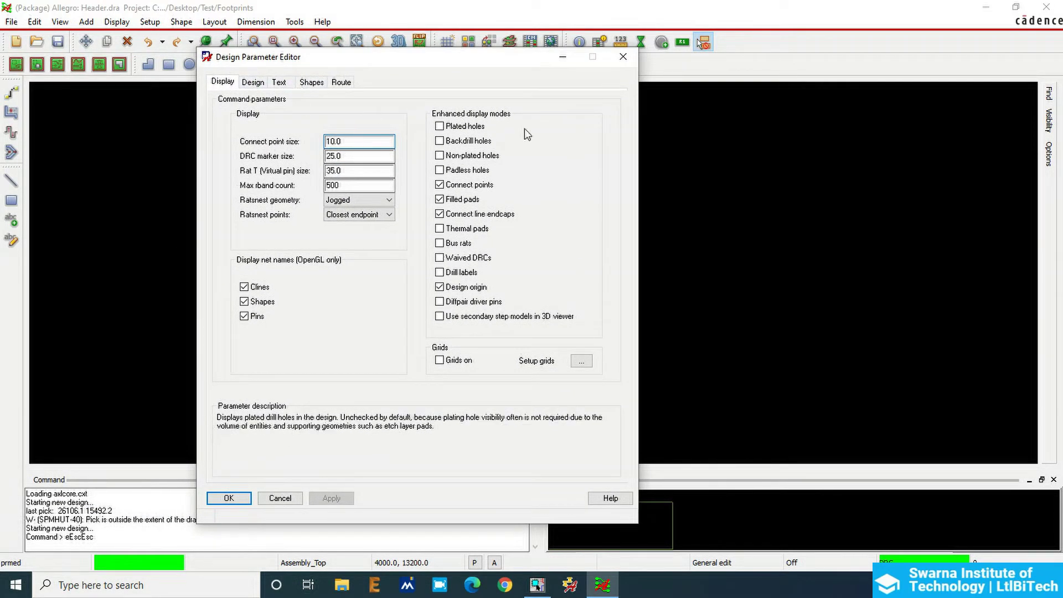
pyautogui.click(439, 126)
pyautogui.click(439, 141)
pyautogui.click(439, 155)
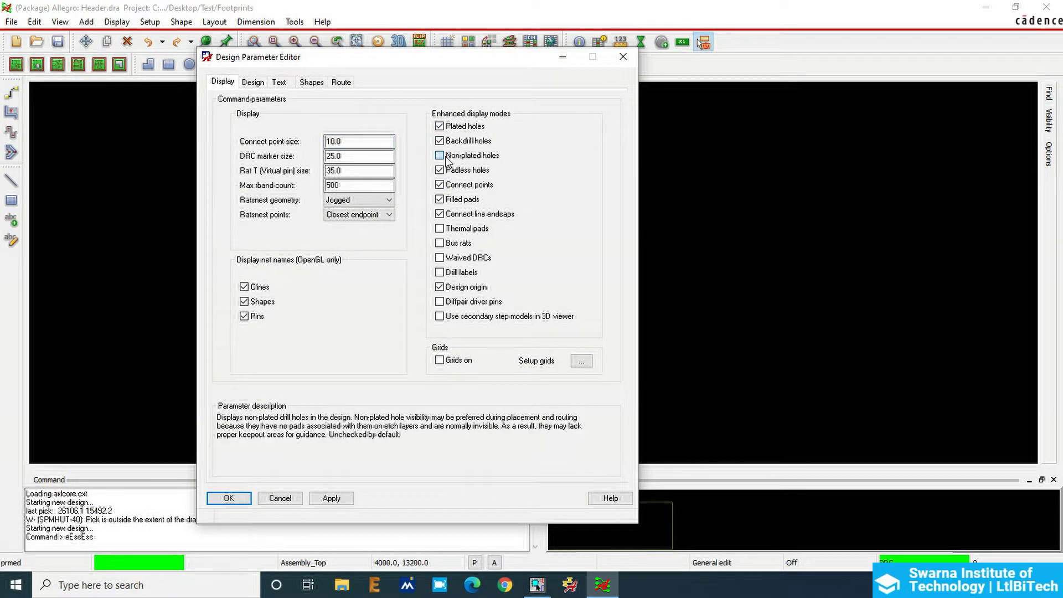
pyautogui.click(439, 228)
pyautogui.click(439, 243)
pyautogui.click(439, 257)
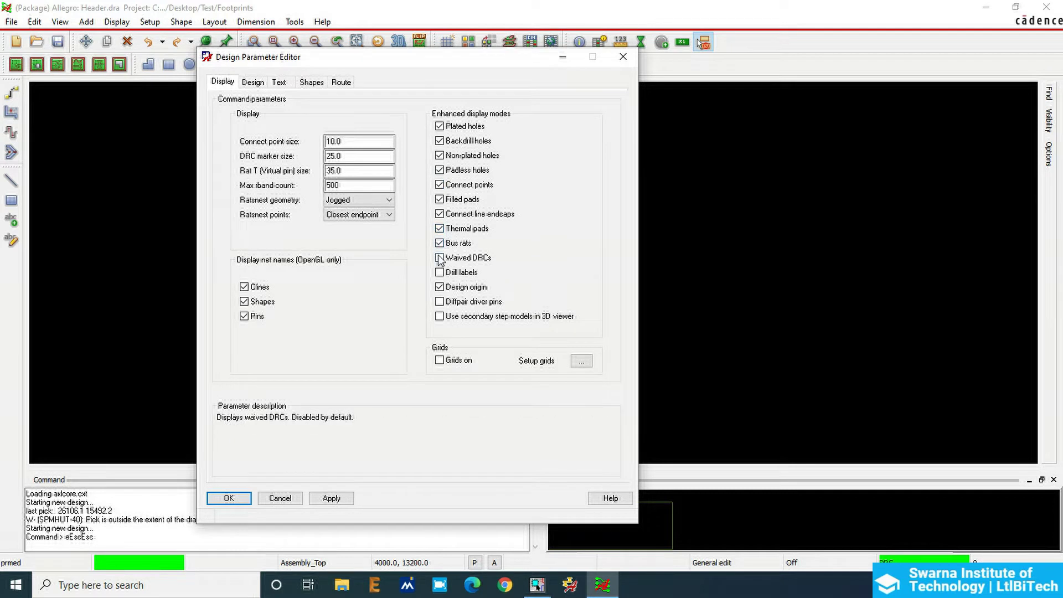
pyautogui.click(439, 272)
pyautogui.click(439, 301)
pyautogui.click(439, 316)
pyautogui.click(334, 499)
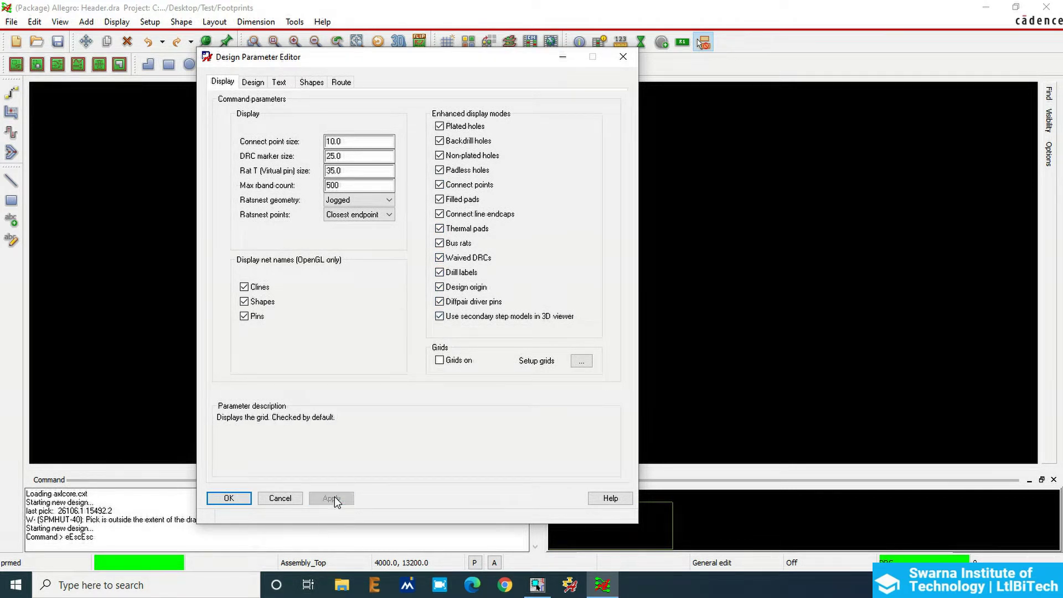
# Set the design's user units to Millimeter, accept the round-off notice and apply the change
pyautogui.click(252, 83)
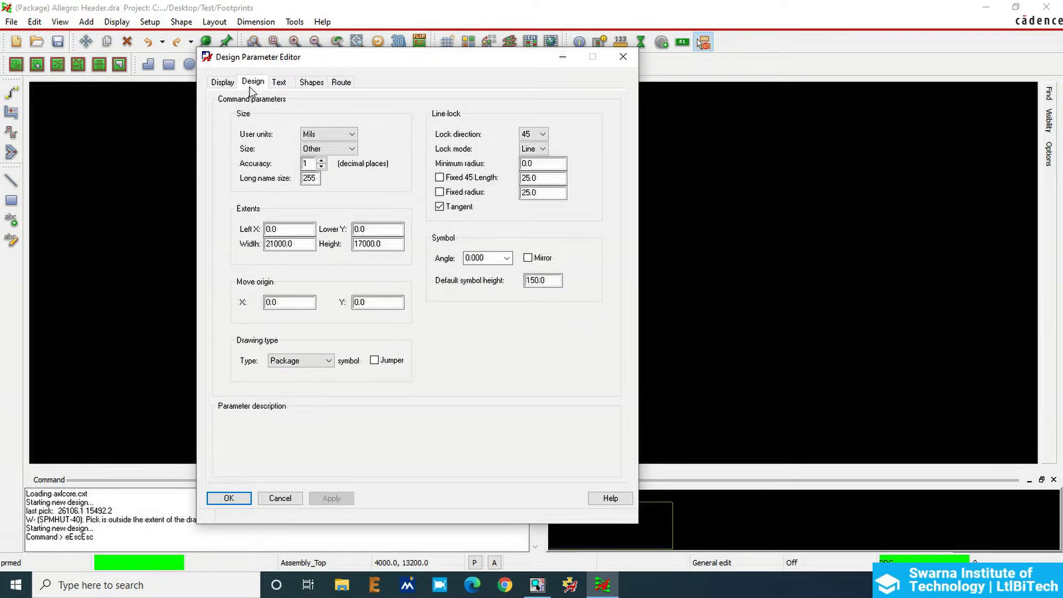
pyautogui.click(317, 137)
pyautogui.click(327, 169)
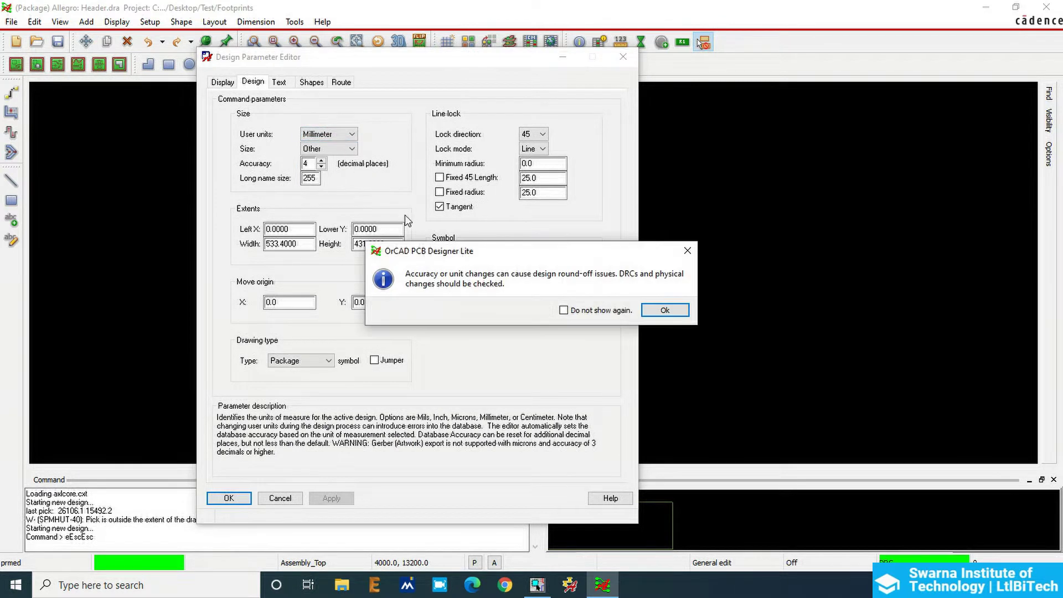
pyautogui.click(666, 311)
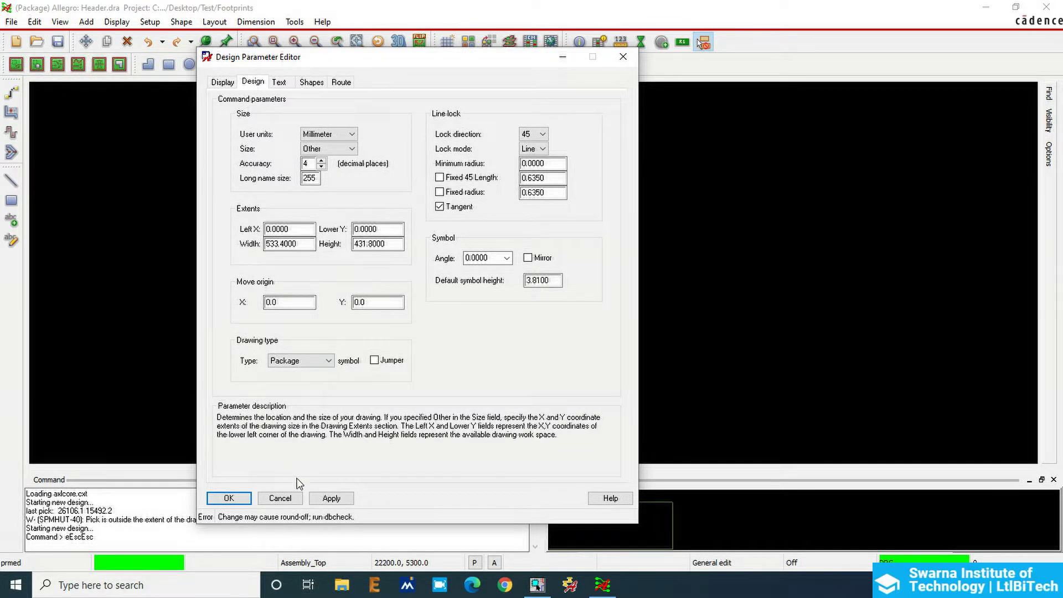
pyautogui.click(332, 497)
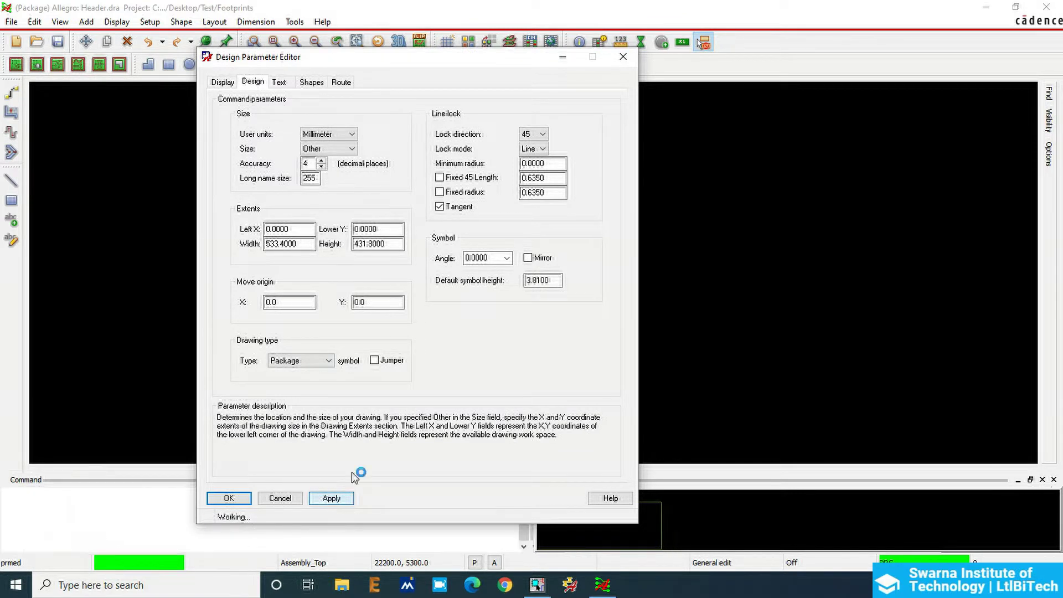
# Set the Non-Etch grid spacing to 0.1 in both x and y
pyautogui.click(222, 82)
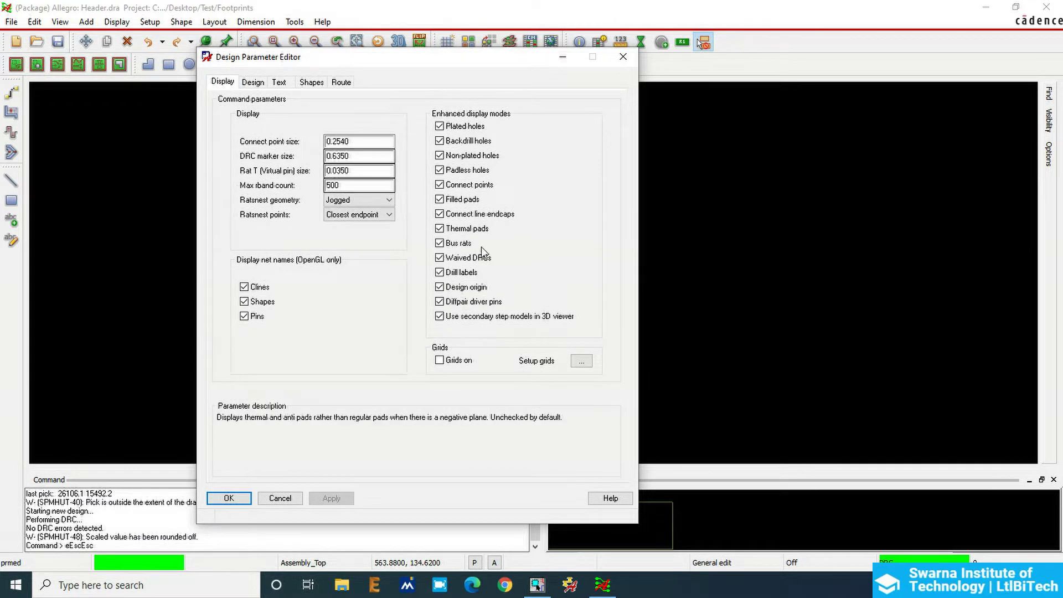
pyautogui.click(582, 361)
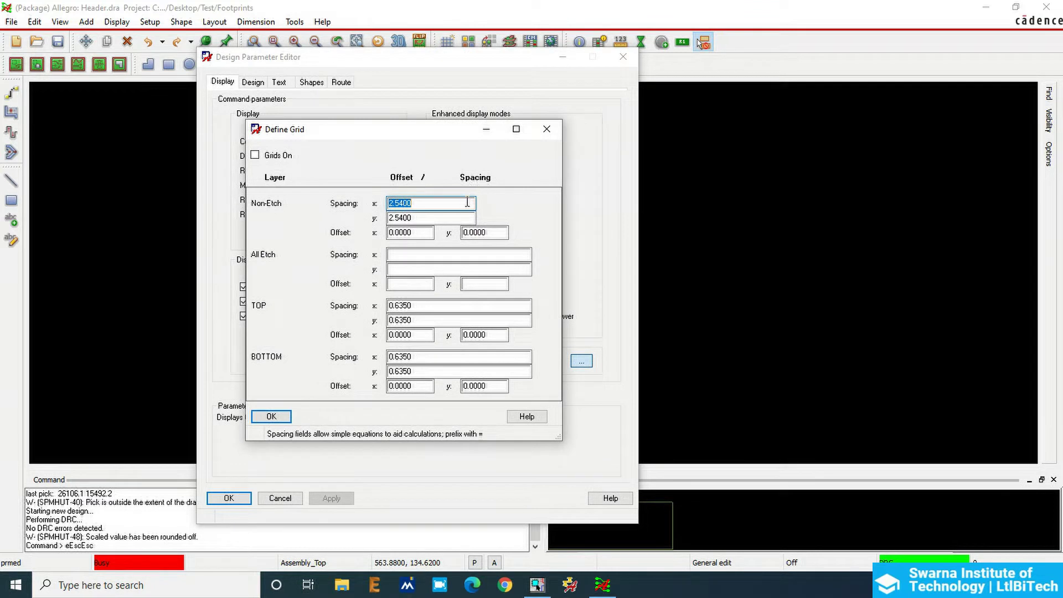
pyautogui.write('0.1')
pyautogui.press('Tab')
pyautogui.write('0.1')
pyautogui.press('Tab')
# Set the All Etch grid spacing to 0.1 in x and y, and confirm the grid and design parameters
pyautogui.press('Tab')
pyautogui.press('Tab')
pyautogui.write('0.1')
pyautogui.press('Tab')
pyautogui.write('.1')
pyautogui.press('Tab')
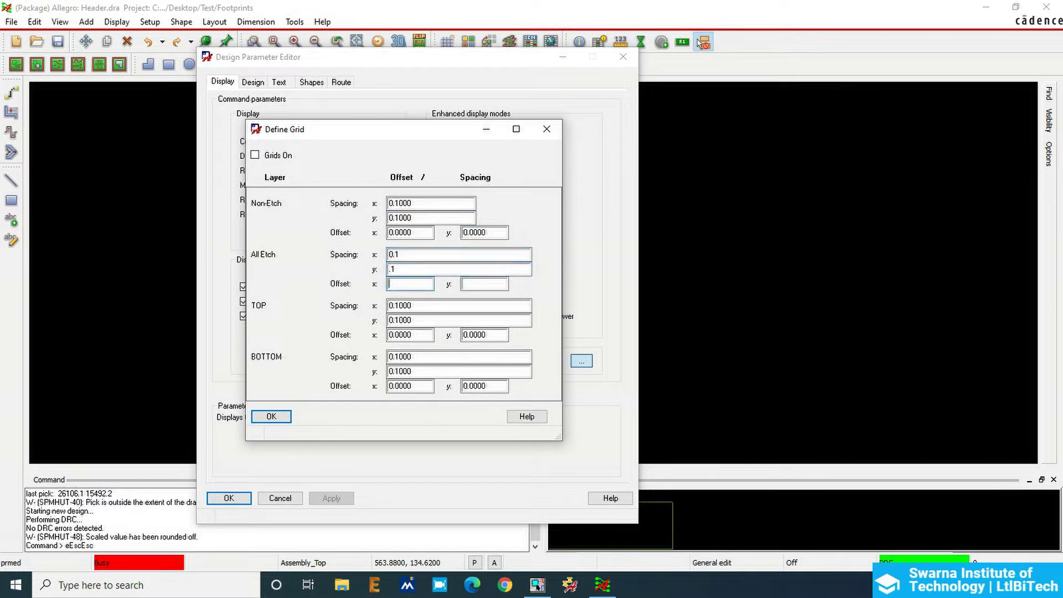
pyautogui.click(270, 418)
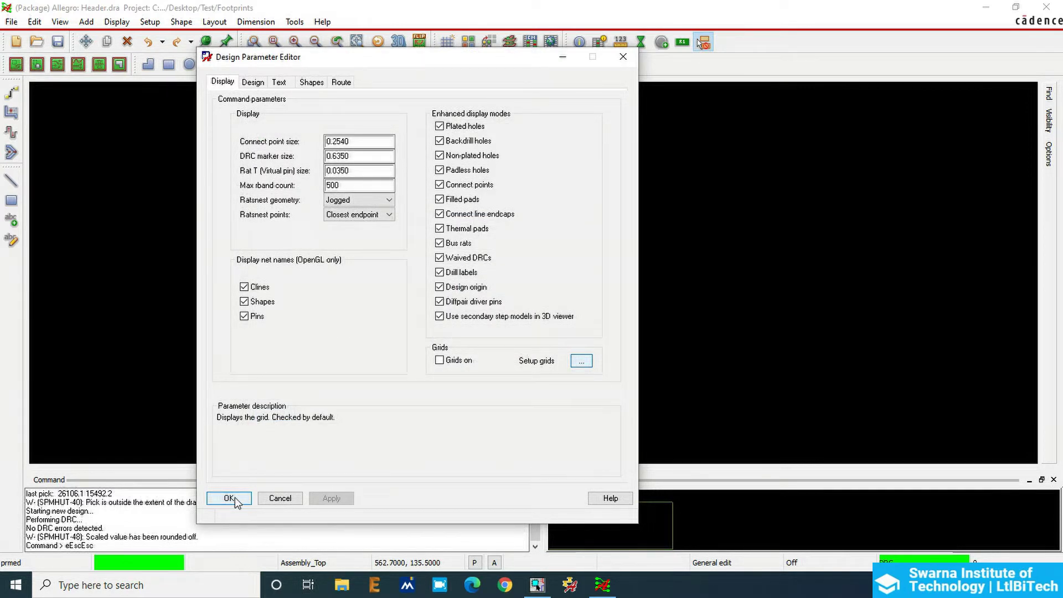
pyautogui.click(230, 499)
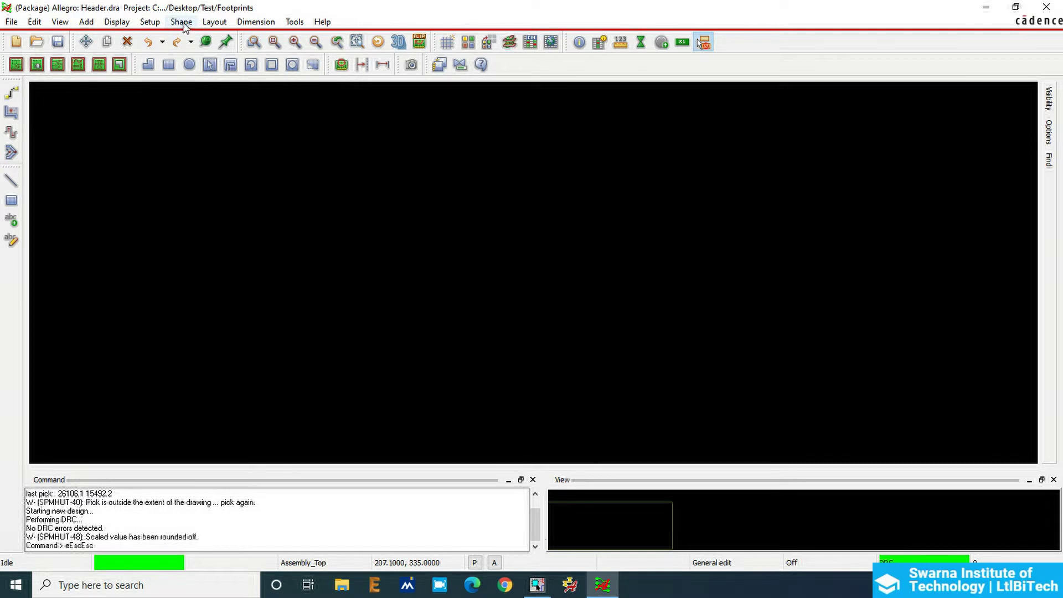
# Set the padpath library path in the user preferences to the Footprints folder inside Test on the Desktop
pyautogui.click(150, 22)
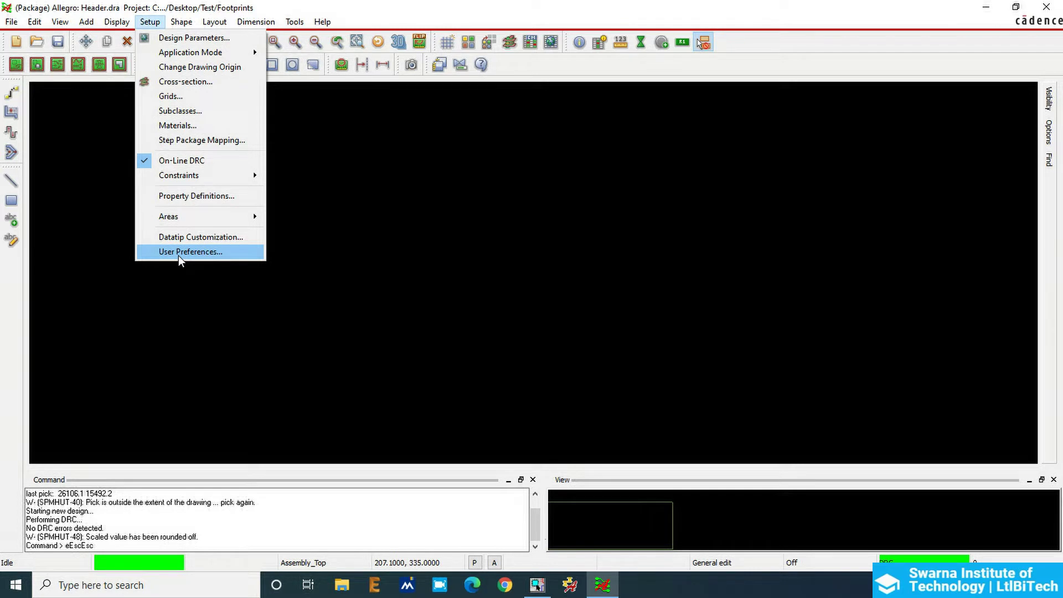
pyautogui.click(178, 252)
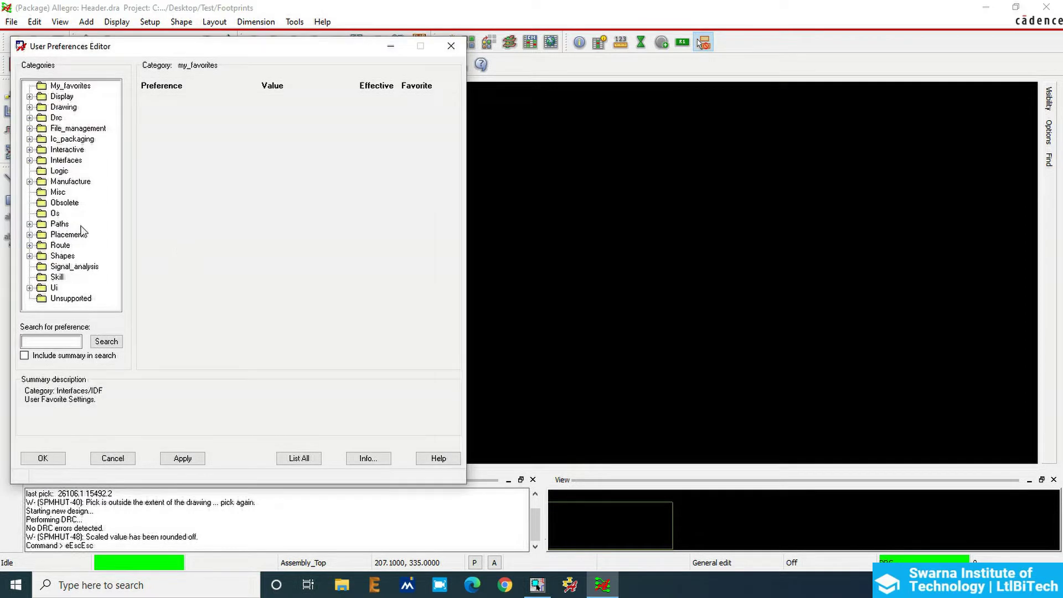
pyautogui.click(30, 224)
pyautogui.click(74, 256)
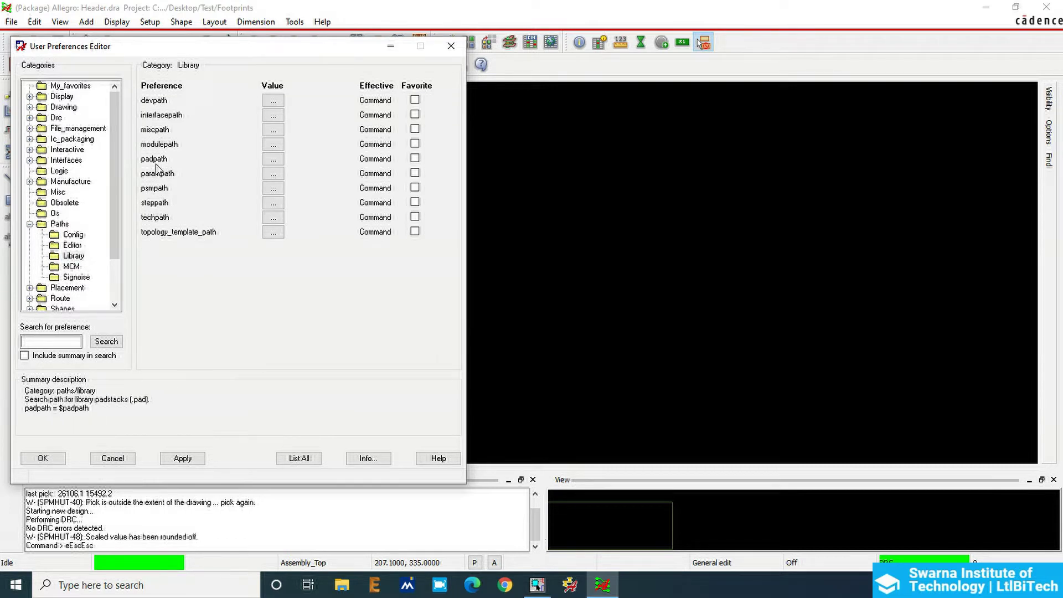
pyautogui.click(273, 159)
pyautogui.click(179, 199)
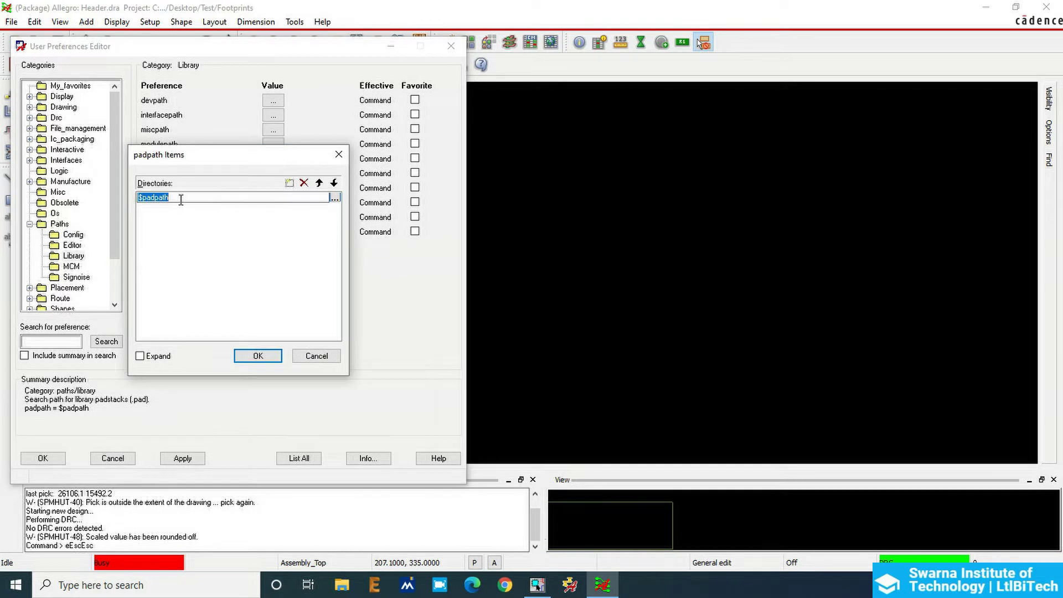
pyautogui.click(335, 198)
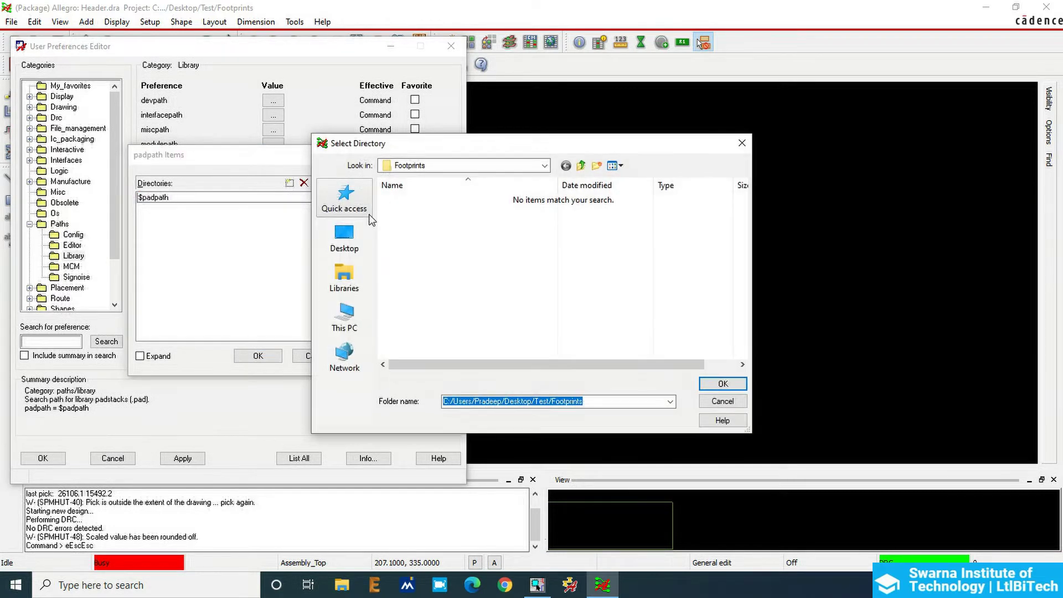
pyautogui.click(364, 248)
pyautogui.doubleClick(437, 301)
pyautogui.doubleClick(434, 203)
pyautogui.click(711, 387)
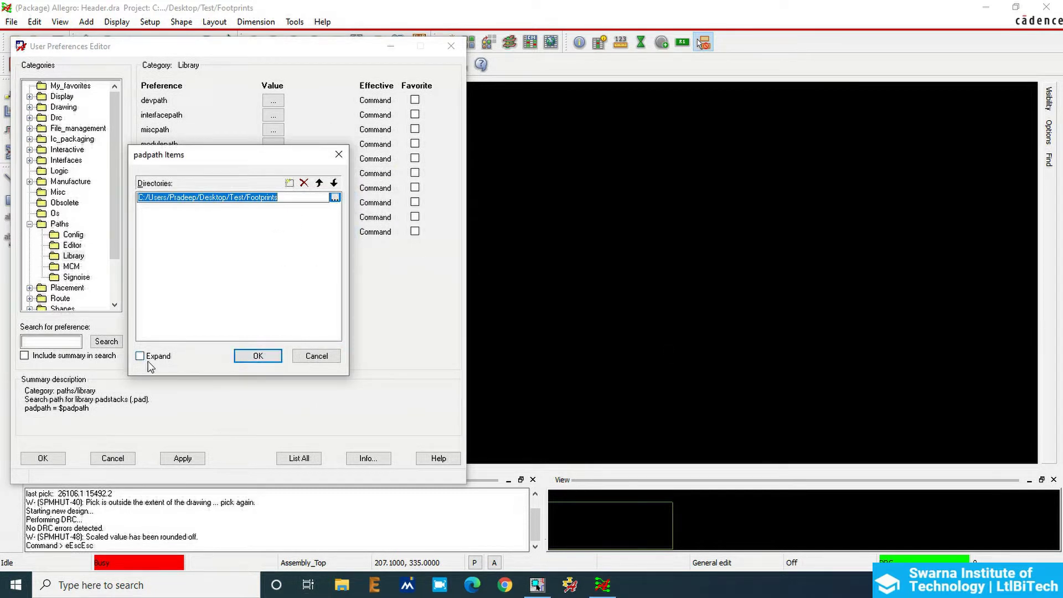
pyautogui.click(260, 357)
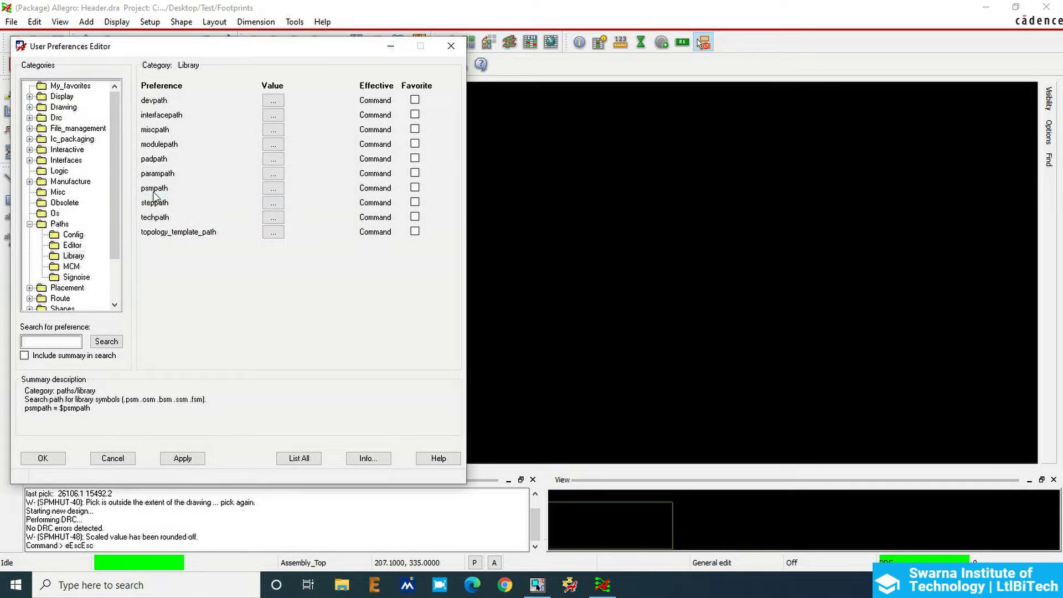
# Set the psmpath library path to the Footprints folder inside Test on the Desktop, then apply and confirm the user preferences
pyautogui.click(273, 188)
pyautogui.click(255, 198)
pyautogui.click(336, 198)
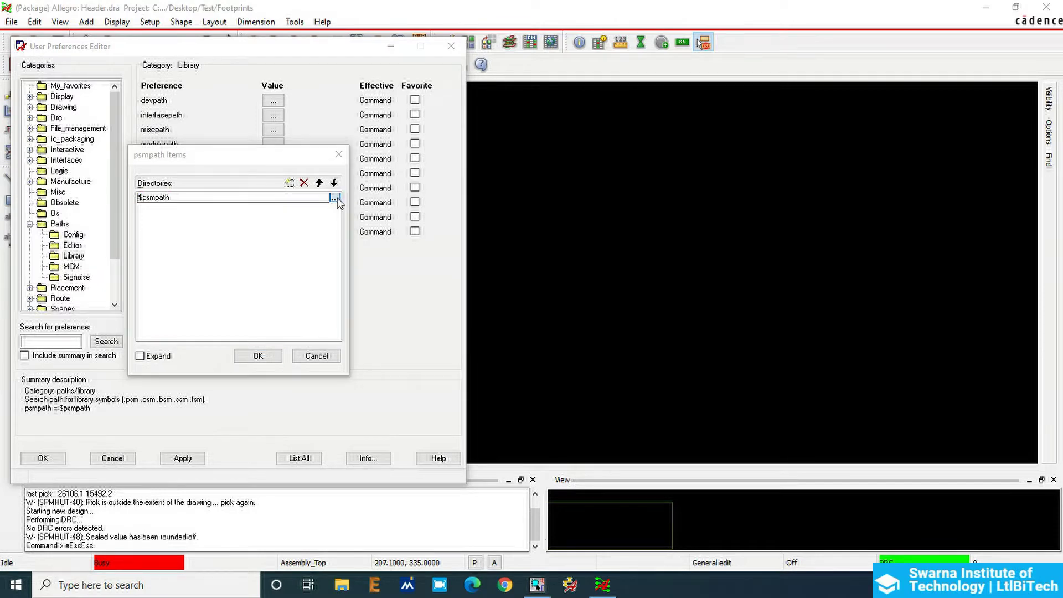
pyautogui.click(348, 238)
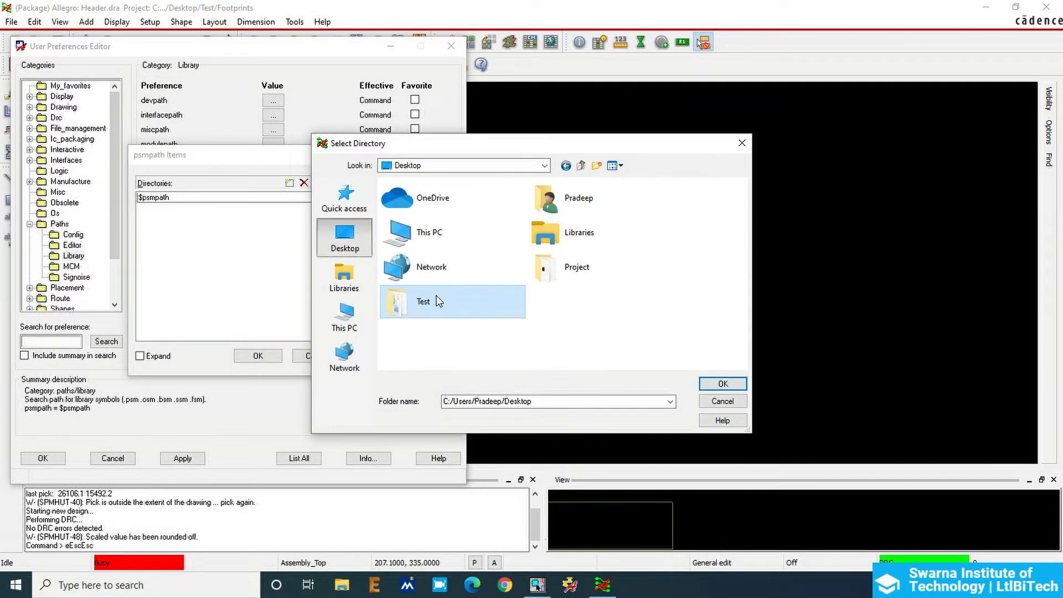
pyautogui.doubleClick(435, 301)
pyautogui.doubleClick(424, 201)
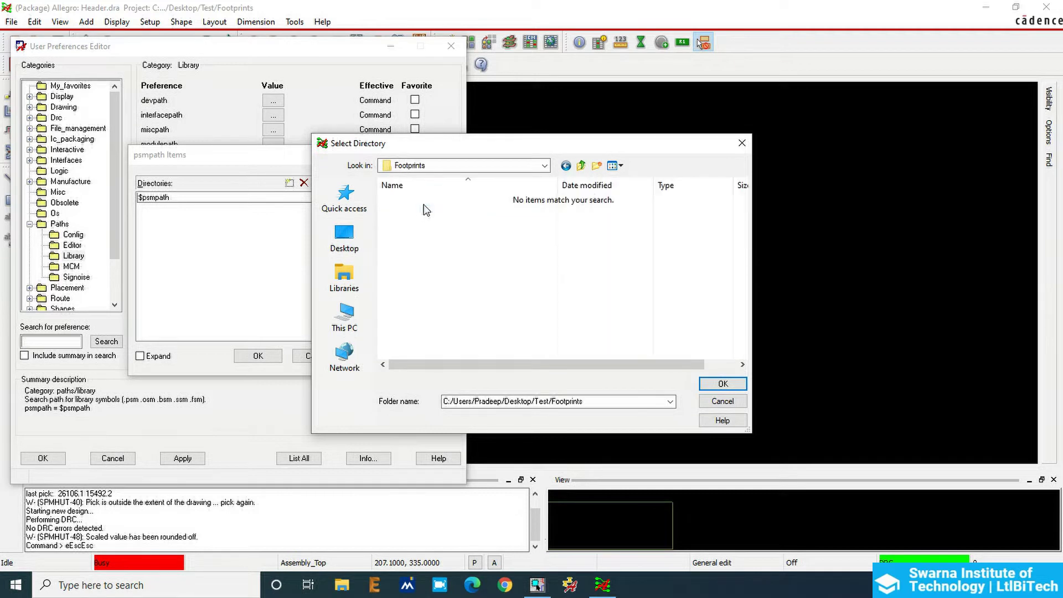
pyautogui.click(726, 386)
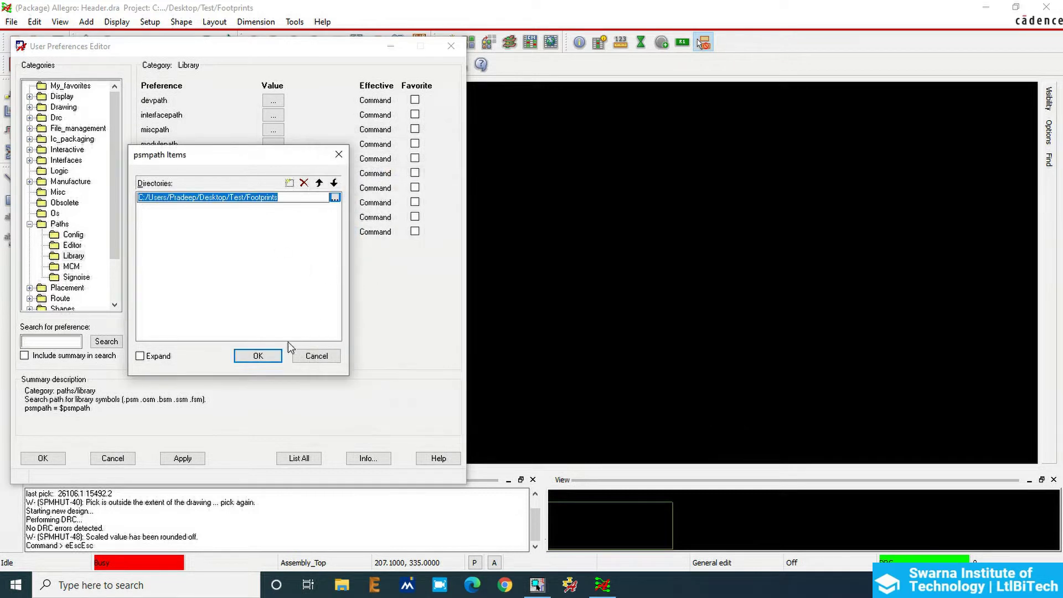
pyautogui.click(258, 356)
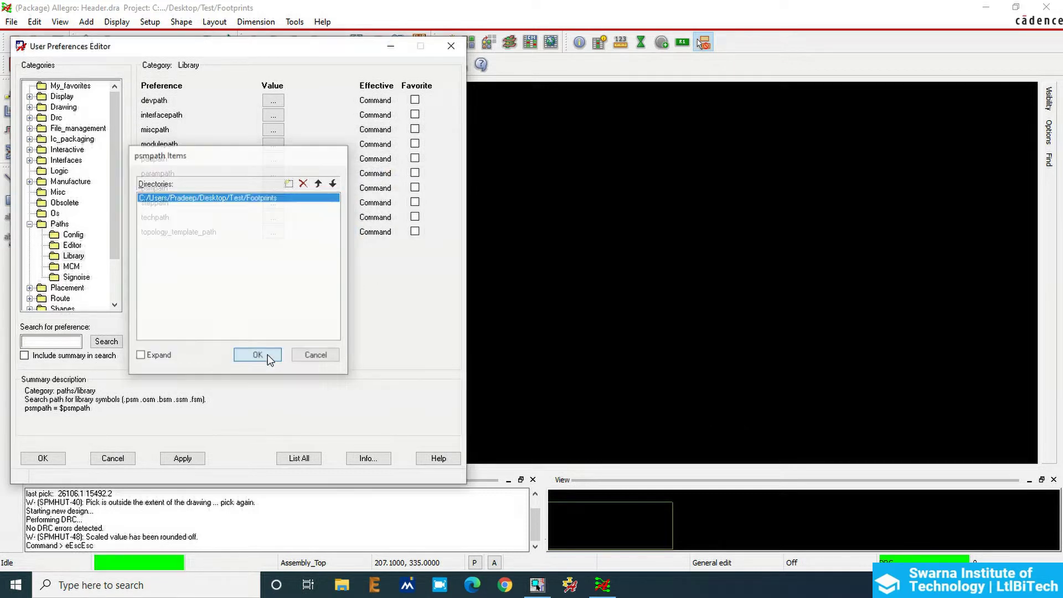
pyautogui.click(183, 459)
pyautogui.click(43, 459)
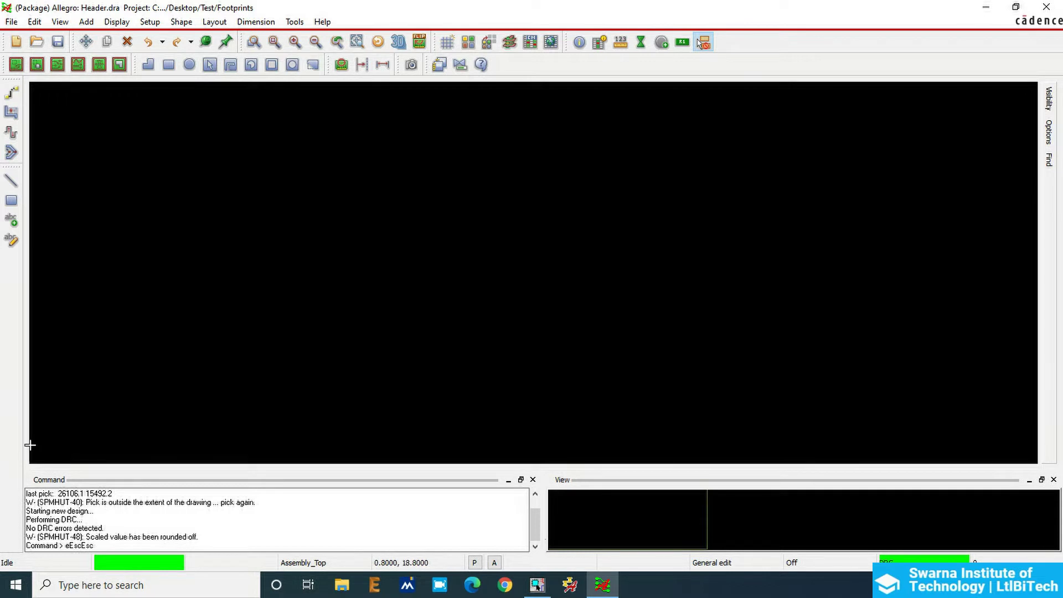
# Move the drawing origin to a point at about (72.1, 99.9) near the lower-left corner of the drawing
pyautogui.moveTo(34, 429); pyautogui.dragTo(27, 483)
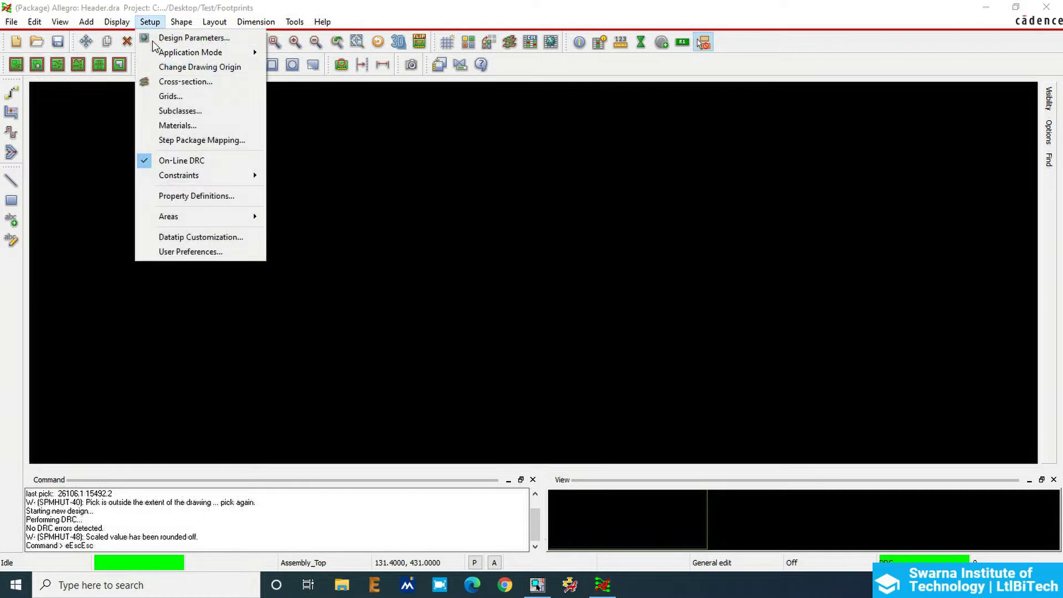
pyautogui.click(183, 67)
pyautogui.click(93, 375)
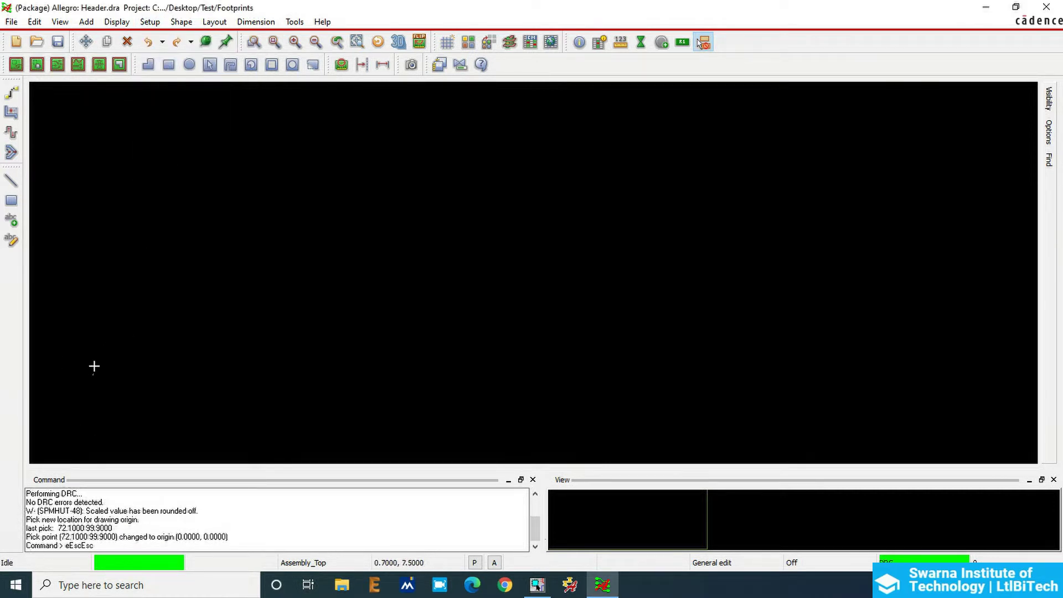
pyautogui.moveTo(95, 356); pyautogui.dragTo(101, 376)
pyautogui.press('Escape')
pyautogui.scroll(2, 235, 371)
pyautogui.scroll(2, 190, 341)
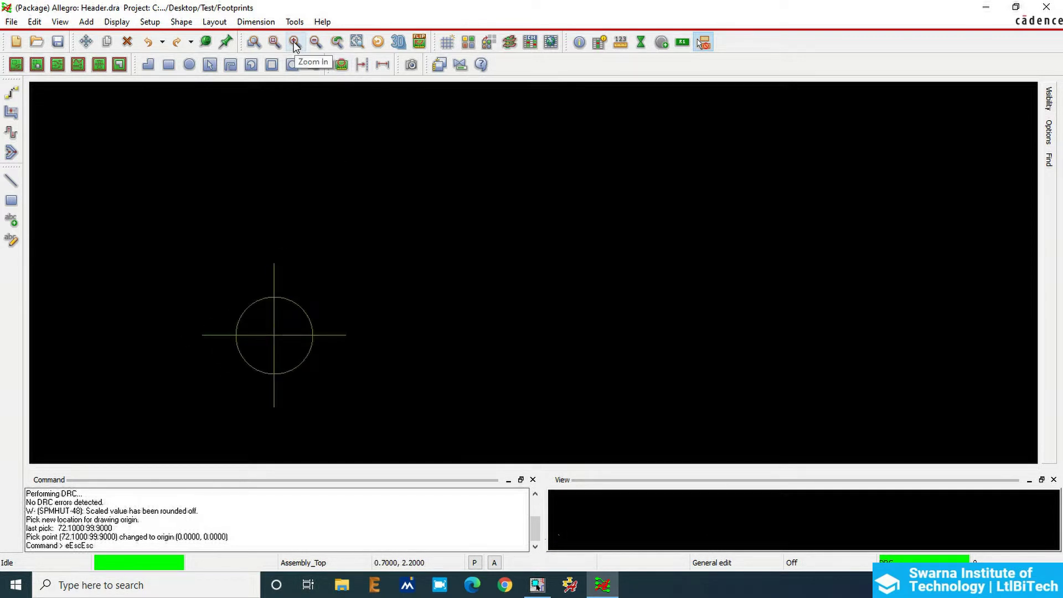
pyautogui.scroll(-2, 437, 301)
pyautogui.scroll(2, 360, 335)
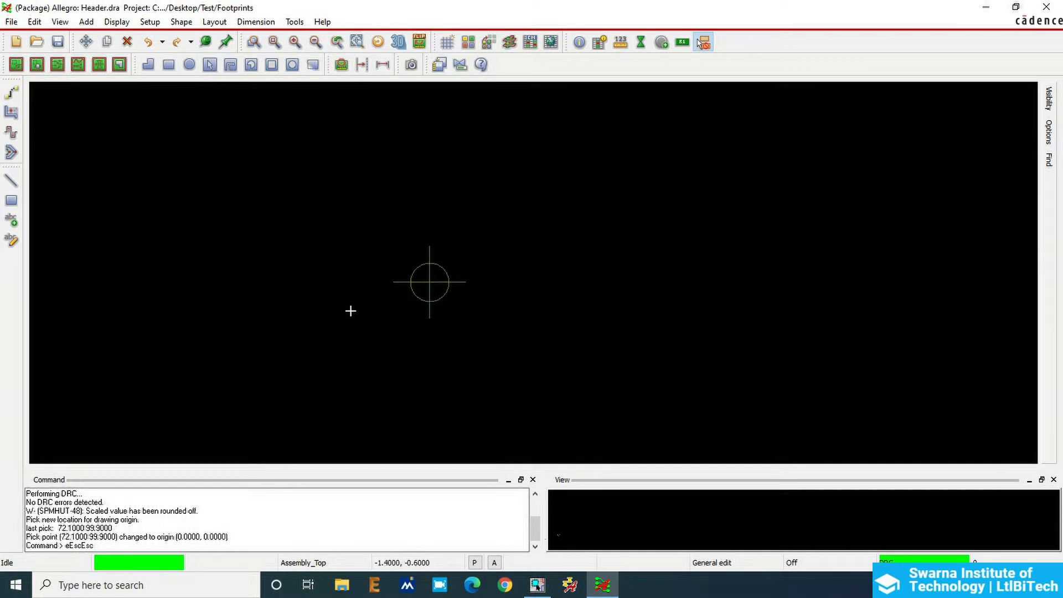
pyautogui.scroll(2, 399, 275)
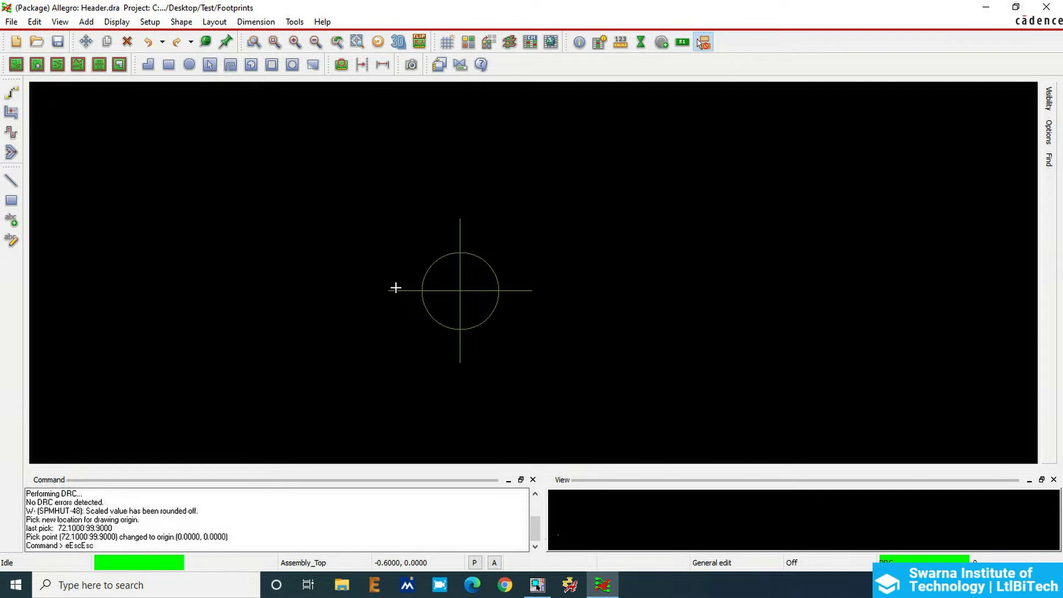
# Start the Add Pin command and keep its options docked open beside the canvas
pyautogui.click(663, 44)
pyautogui.moveTo(661, 56)
pyautogui.mouseDown()
pyautogui.moveTo(663, 90)
pyautogui.moveTo(705, 133)
pyautogui.moveTo(797, 166)
pyautogui.moveTo(938, 166)
pyautogui.moveTo(1026, 151)
pyautogui.moveTo(1020, 144)
pyautogui.moveTo(1029, 164)
pyautogui.mouseUp()
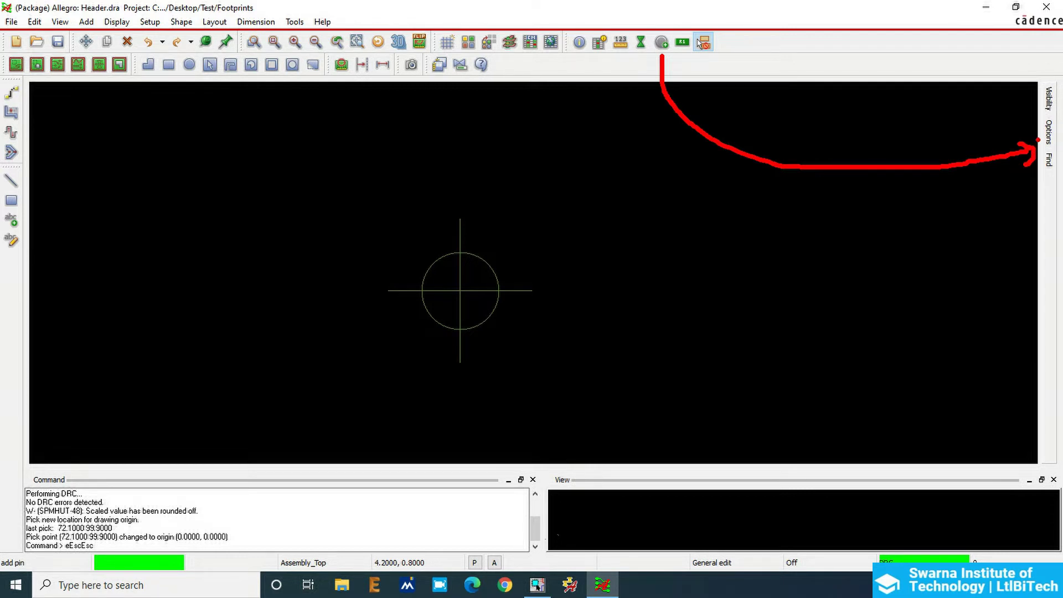
pyautogui.click(662, 42)
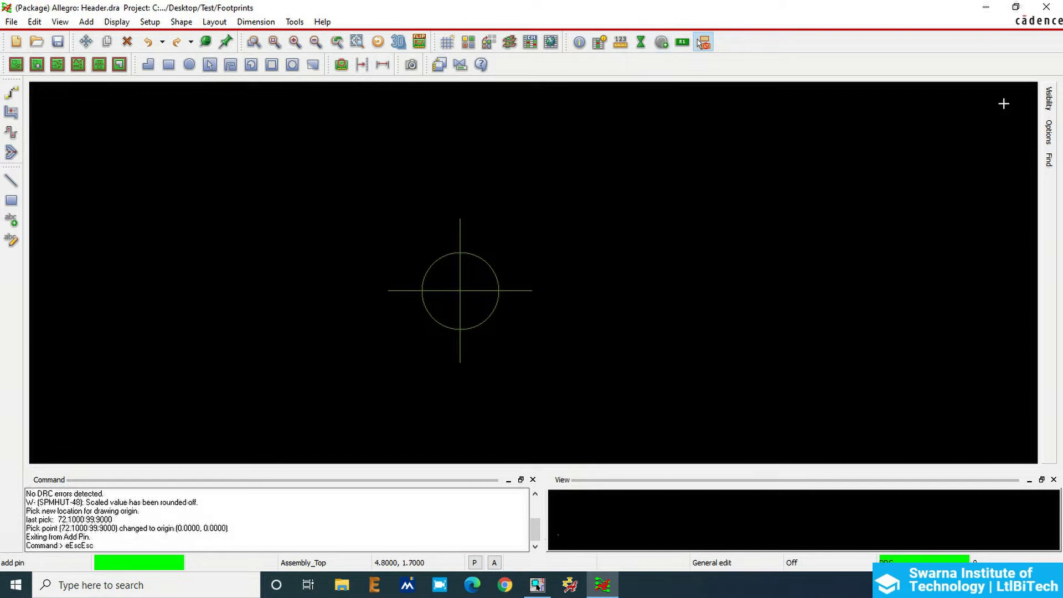
pyautogui.click(1056, 144)
pyautogui.press('Escape')
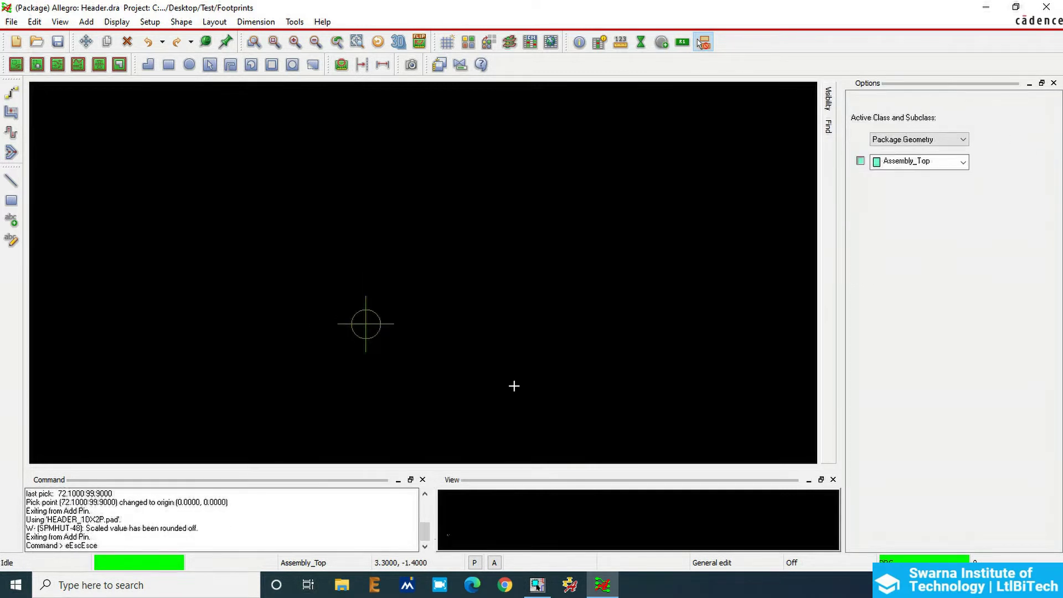
pyautogui.click(661, 43)
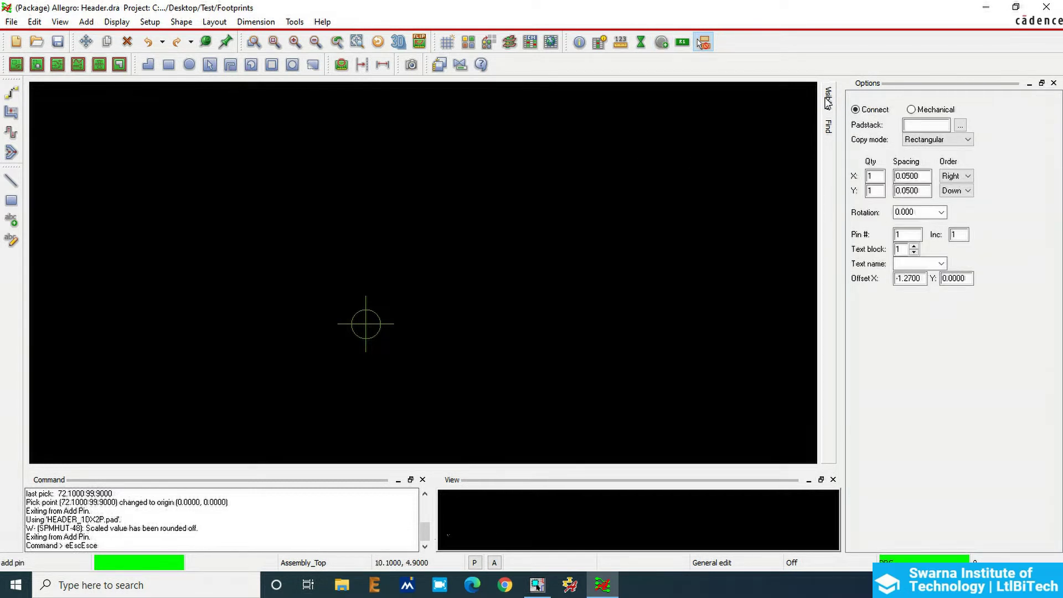
pyautogui.click(1042, 83)
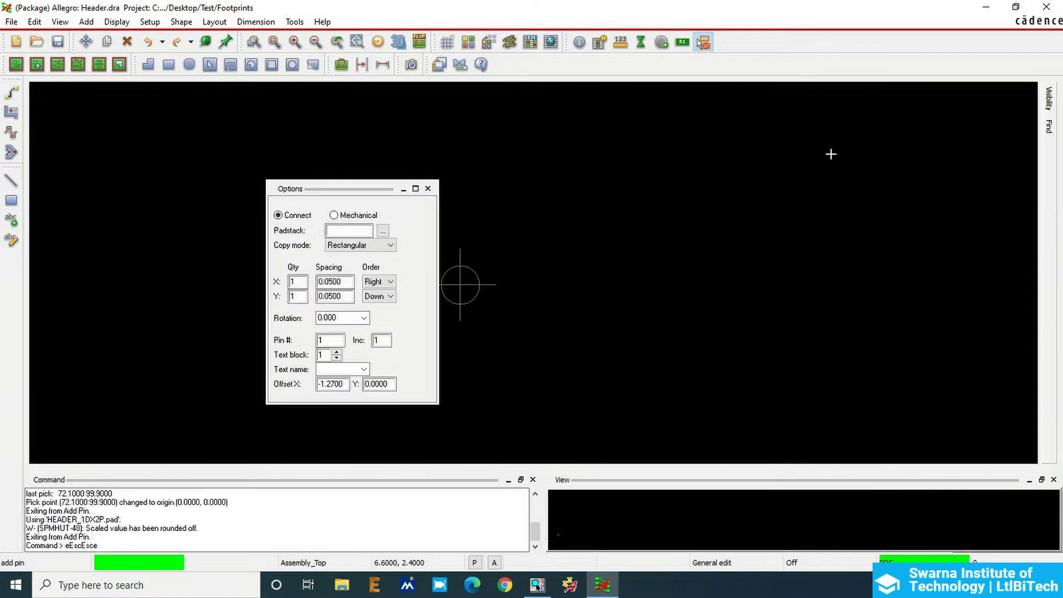
pyautogui.click(415, 189)
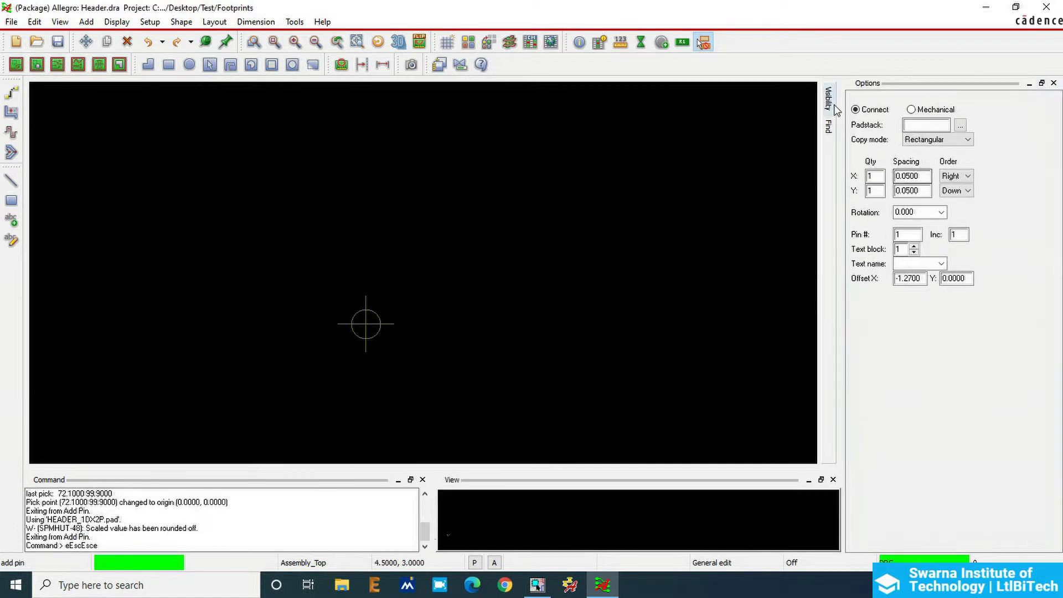
# Choose the Header_1Dx2p padstack for the connect pins
pyautogui.click(961, 125)
pyautogui.click(313, 221)
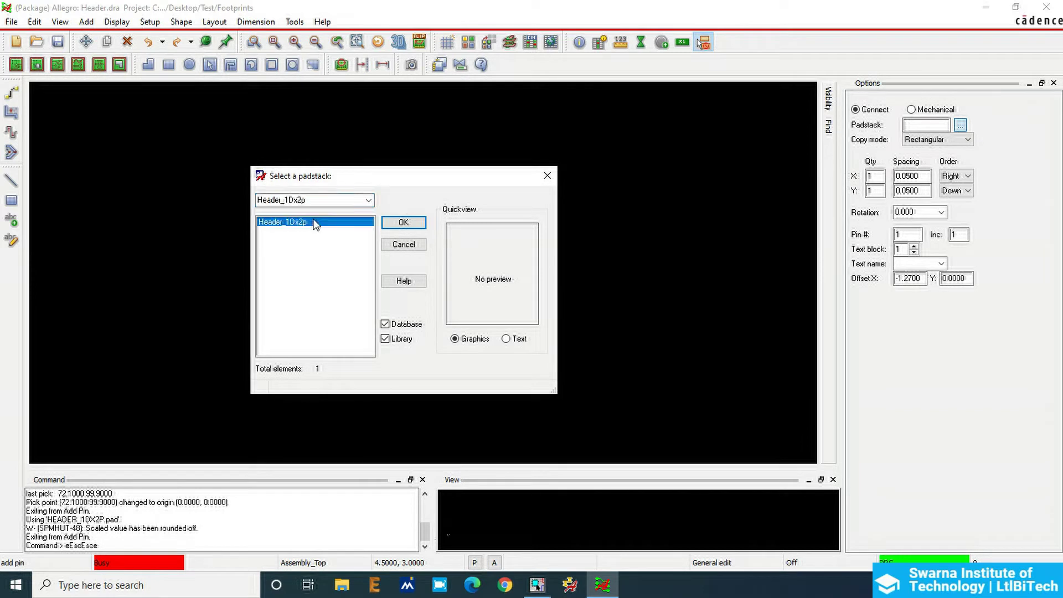
pyautogui.click(402, 225)
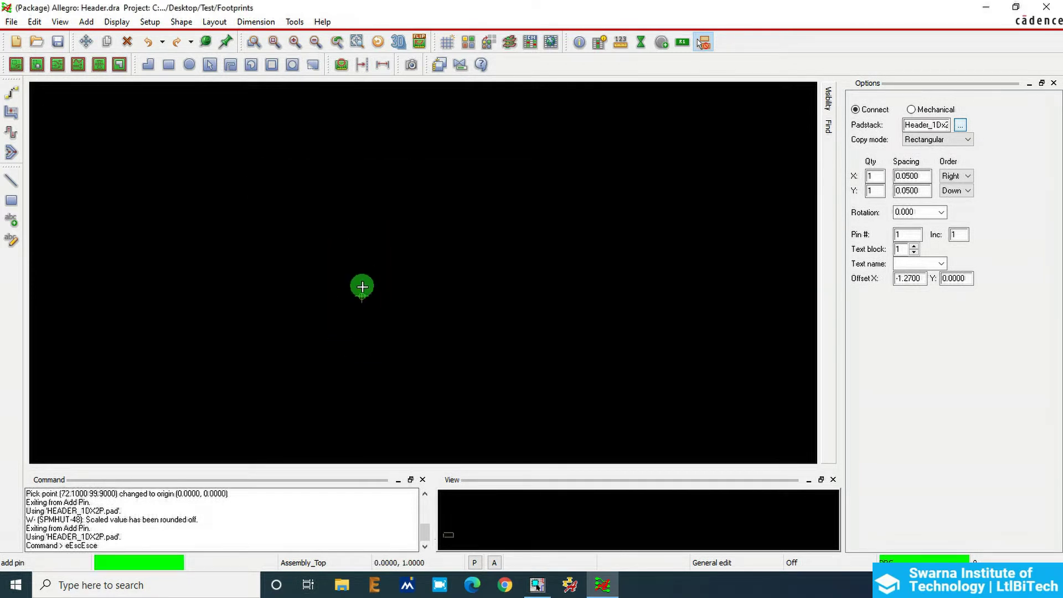
pyautogui.scroll(3, 353, 386)
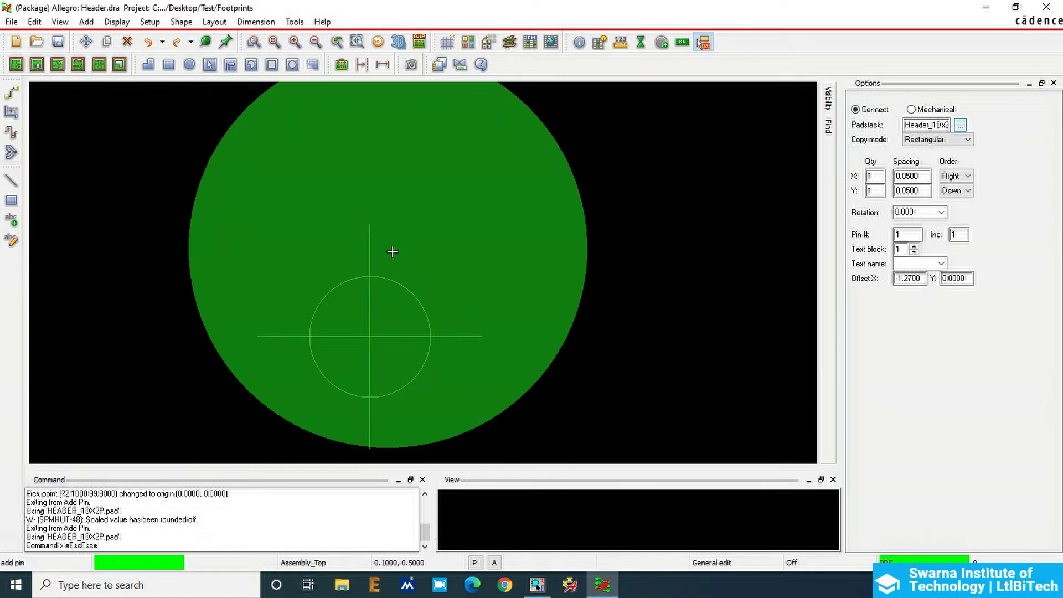
# Set the pin quantity to 2 in X with a spacing of 2.54
pyautogui.doubleClick(873, 176)
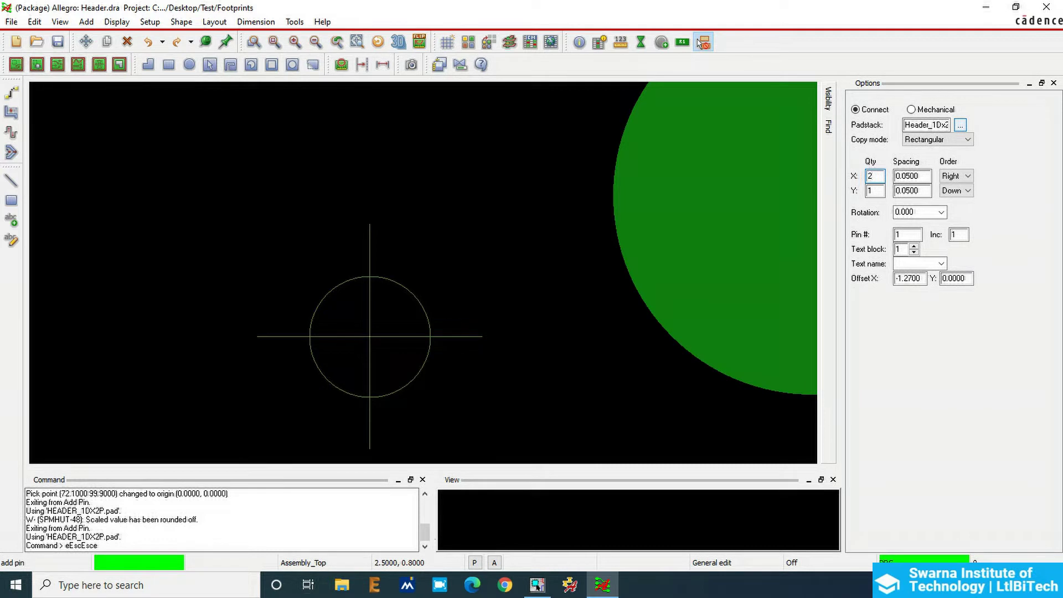
pyautogui.press('Tab')
pyautogui.write('2')
pyautogui.press('Tab')
pyautogui.press('Tab')
pyautogui.press('Tab')
pyautogui.press('Tab')
pyautogui.press('Tab')
pyautogui.click(908, 235)
pyautogui.click(957, 235)
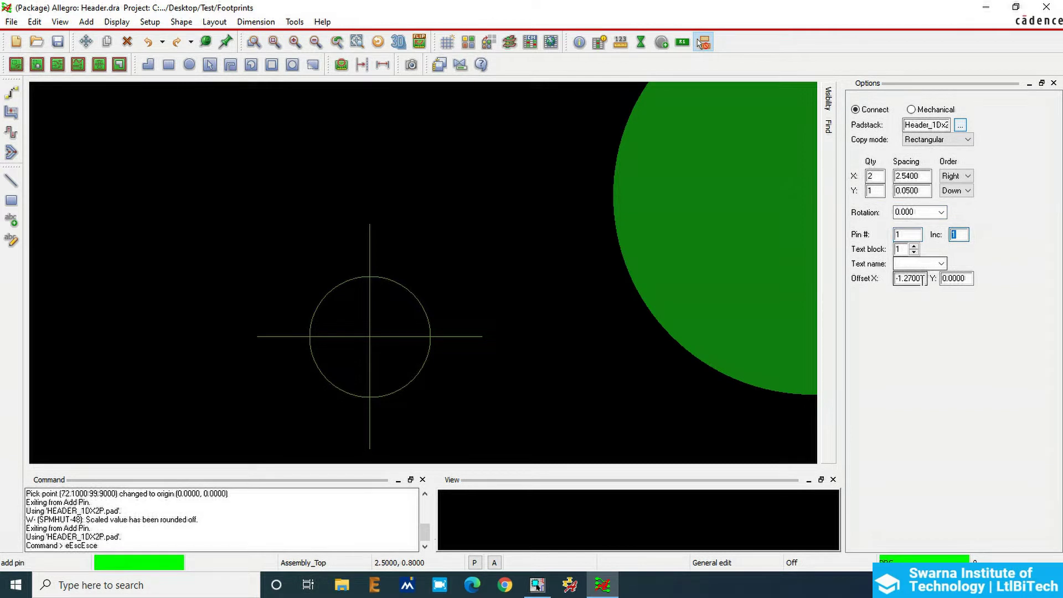
# Set the pin number text's X offset to 0
pyautogui.moveTo(927, 278); pyautogui.dragTo(903, 279)
pyautogui.press('BackSpace')
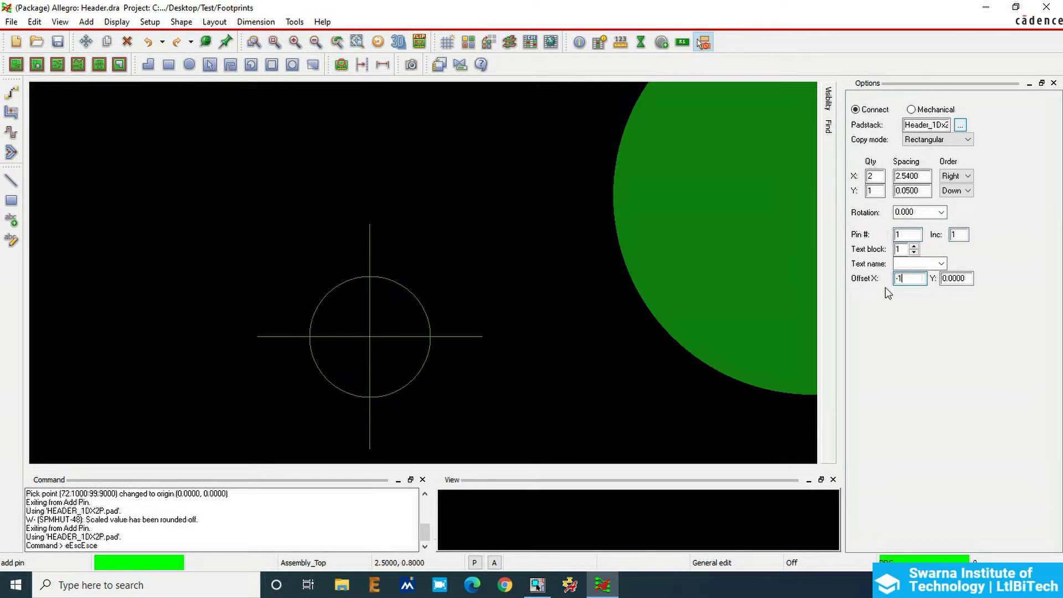
pyautogui.press('Tab')
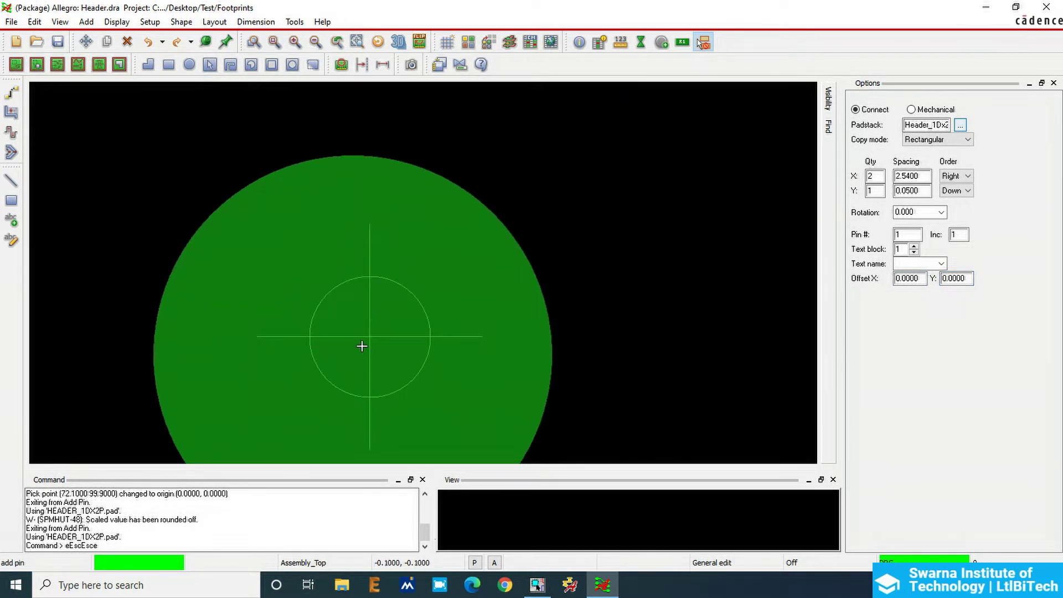
# Place the row of two pins with pin 1 at the origin (0, 0) and finish adding pins
pyautogui.scroll(1, 363, 340)
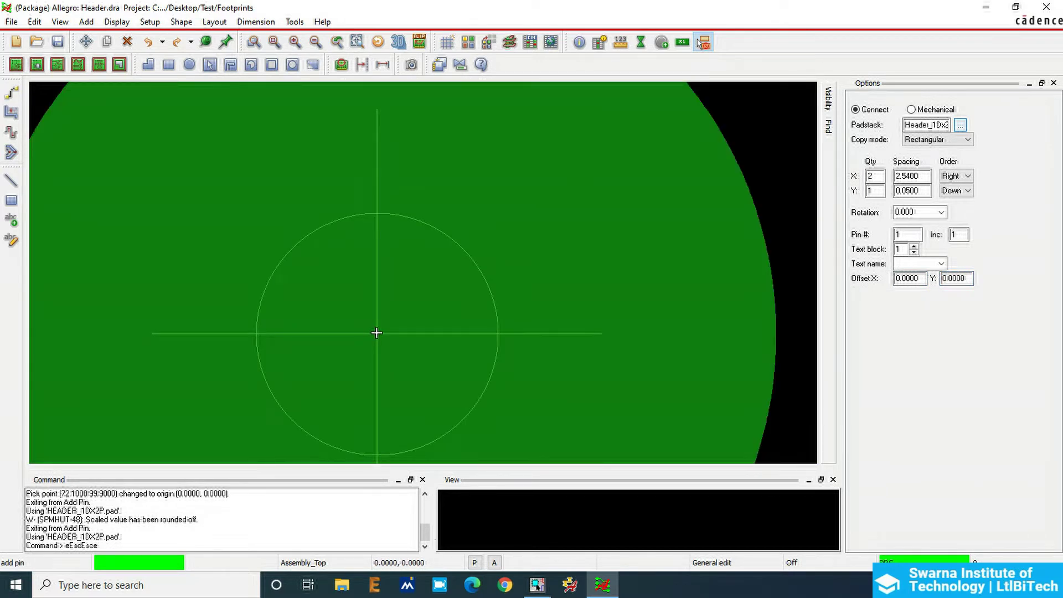
pyautogui.click(376, 332)
pyautogui.scroll(-3, 368, 330)
pyautogui.rightClick(456, 207)
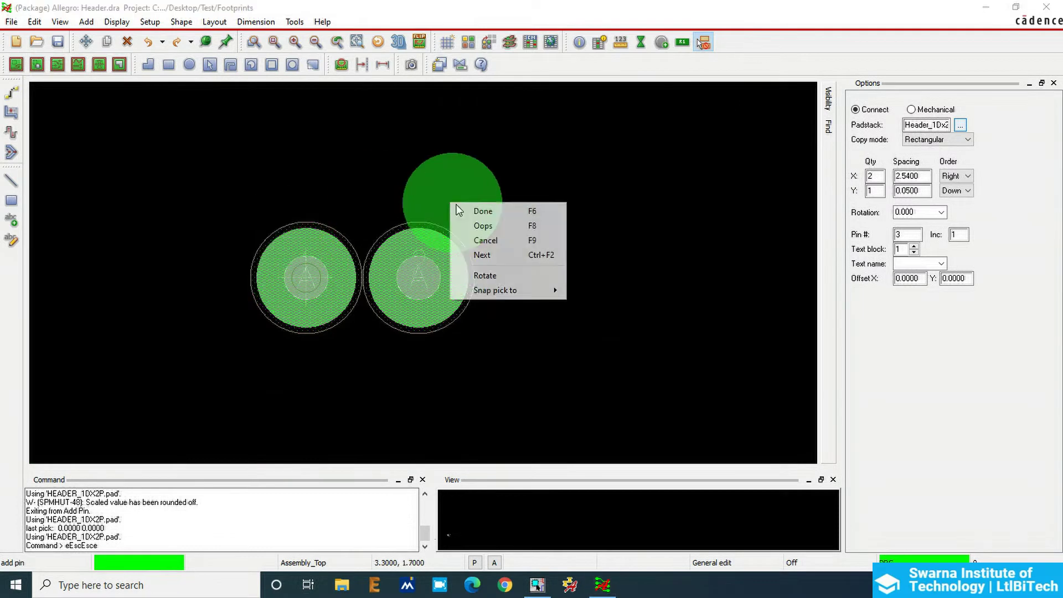
pyautogui.click(476, 213)
pyautogui.press('Escape')
# Examine the numbering of the two placed pins and the gap between their pads
pyautogui.scroll(3, 325, 268)
pyautogui.scroll(-1, 325, 272)
pyautogui.scroll(-3, 326, 239)
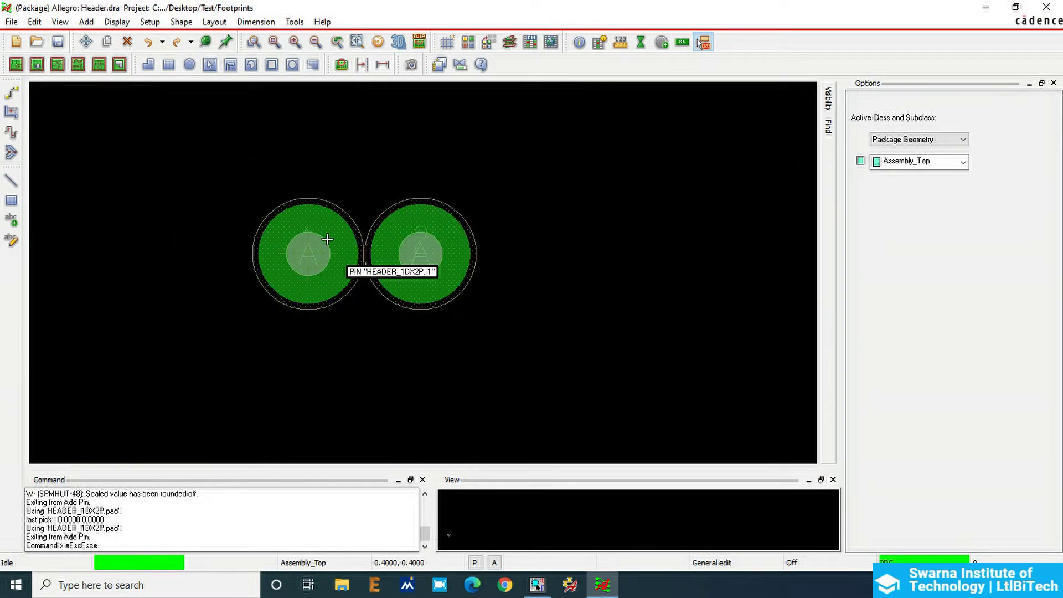
pyautogui.scroll(3, 311, 244)
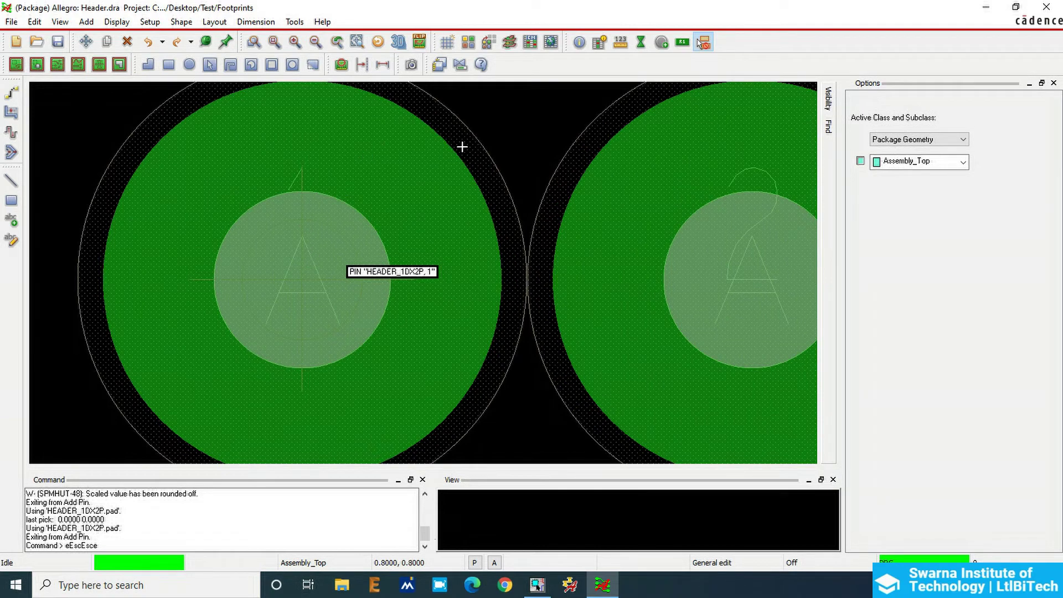
pyautogui.scroll(-3, 521, 215)
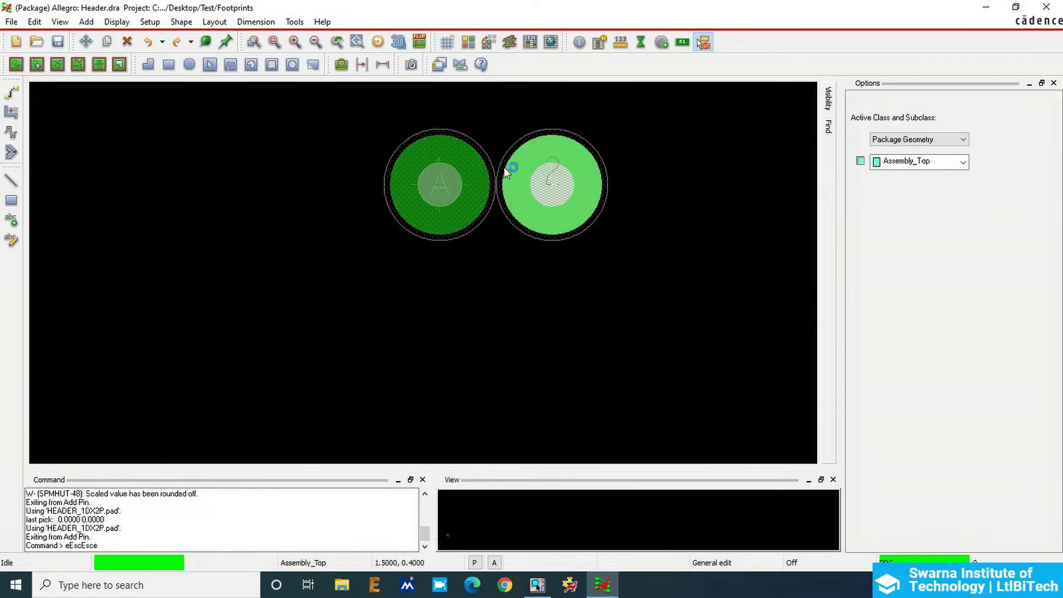
pyautogui.scroll(4, 463, 183)
pyautogui.scroll(-1, 460, 187)
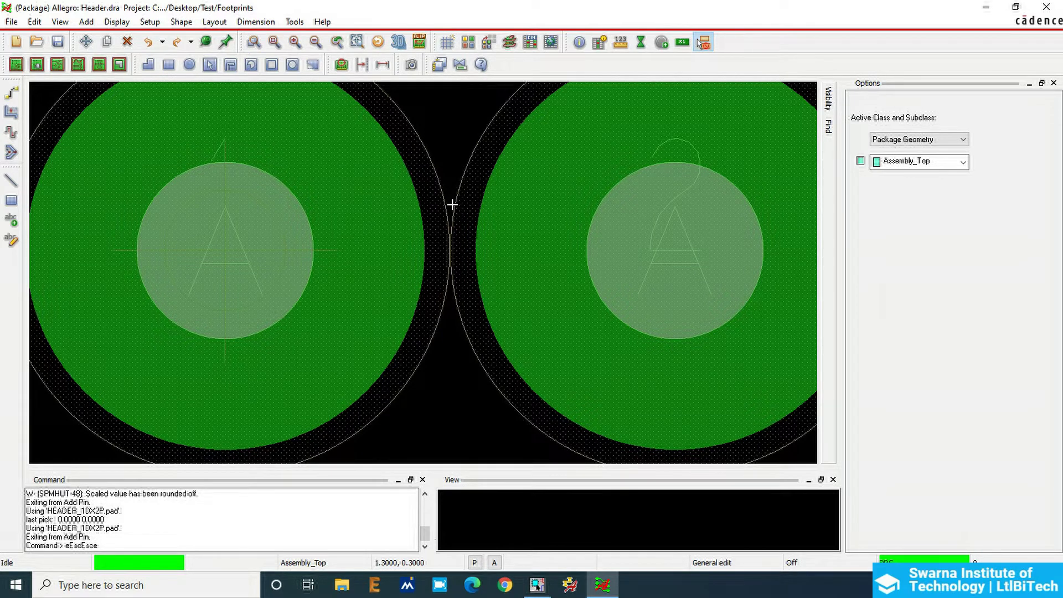
pyautogui.scroll(-3, 374, 204)
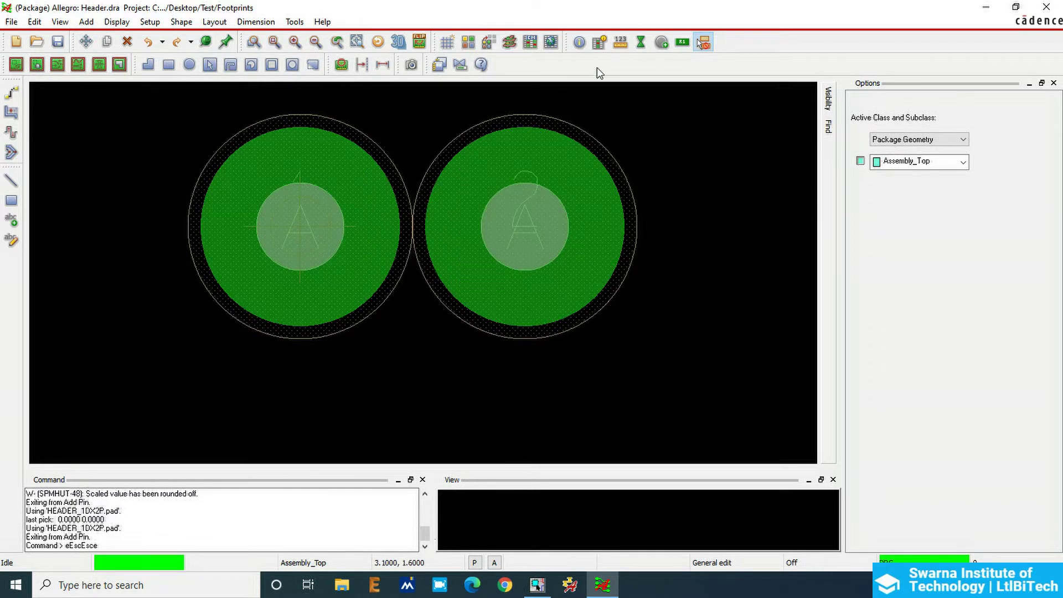
# Measure the distance between pin 1 and pin 2, and finish the measurement
pyautogui.click(621, 42)
pyautogui.click(291, 218)
pyautogui.click(551, 231)
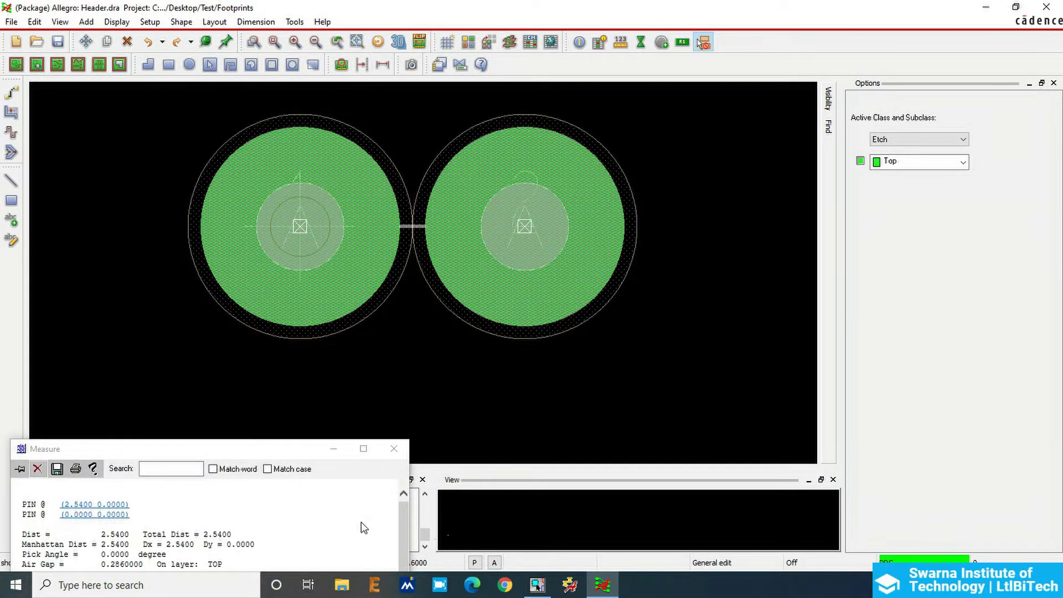
pyautogui.doubleClick(215, 535)
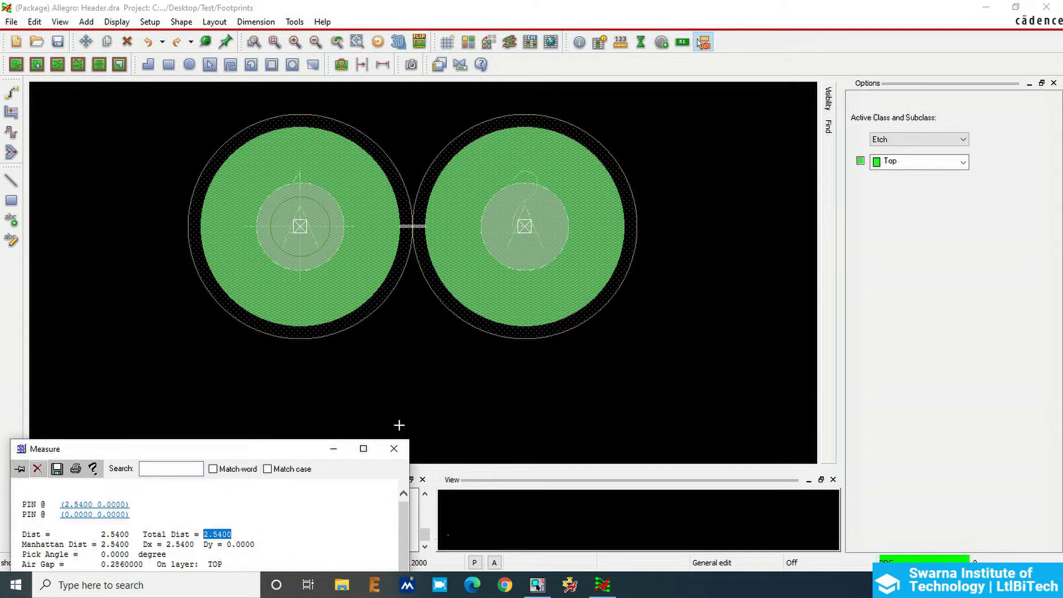
pyautogui.rightClick(385, 355)
pyautogui.click(404, 358)
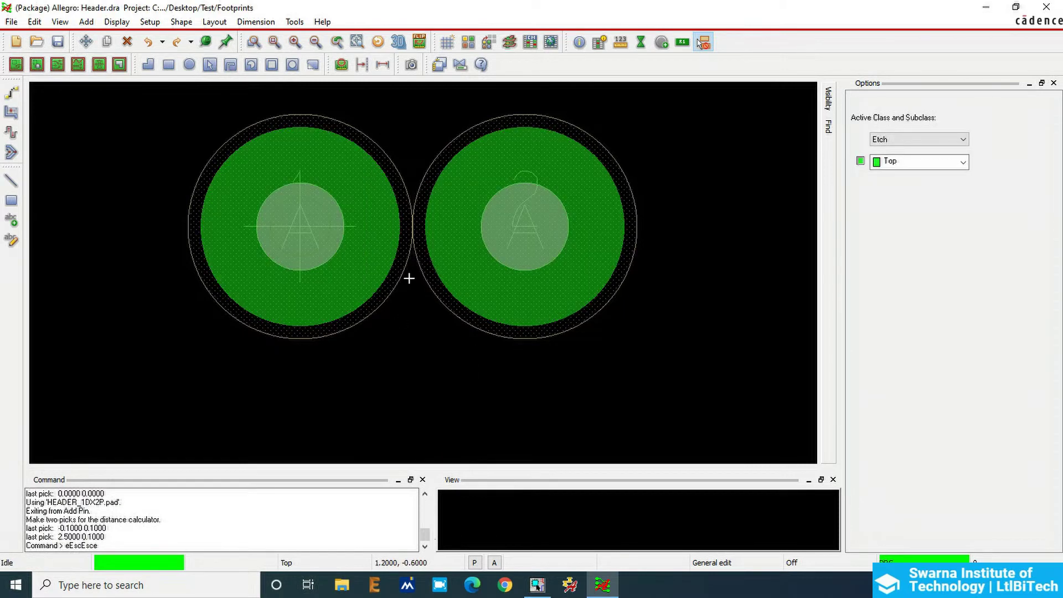
# Move the drawing origin by 1.27 mm in X through the design parameters
pyautogui.click(150, 22)
pyautogui.click(159, 35)
pyautogui.click(253, 82)
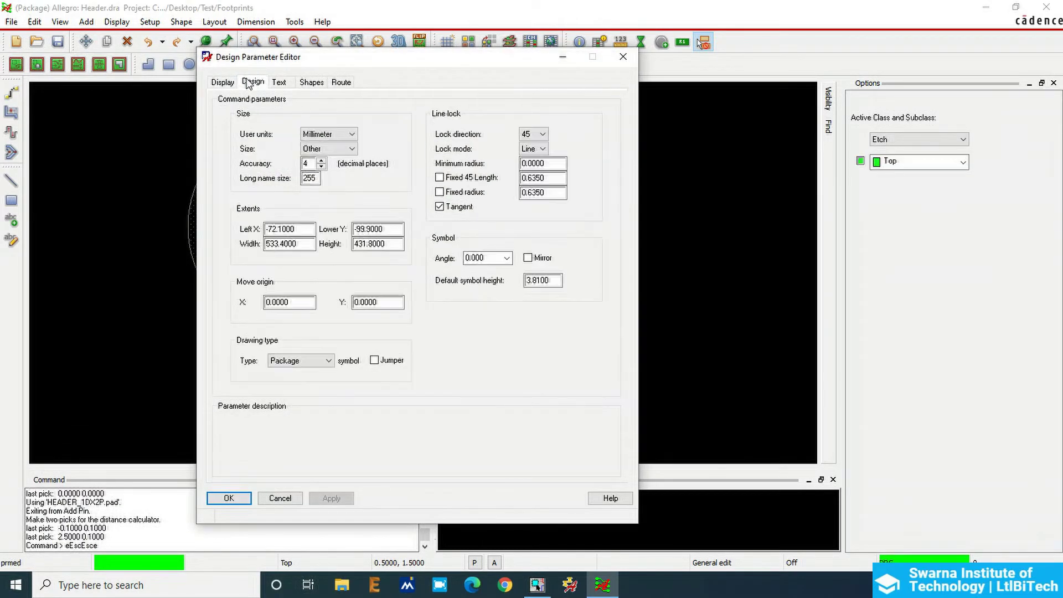
pyautogui.click(266, 303)
pyautogui.doubleClick(300, 303)
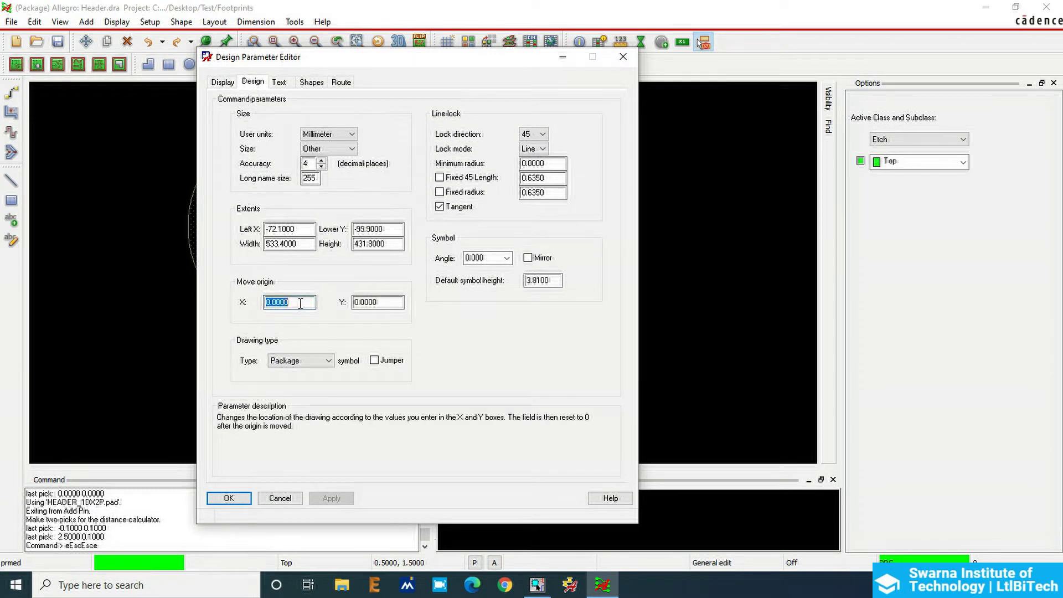
pyautogui.write('1.27')
pyautogui.press('Return')
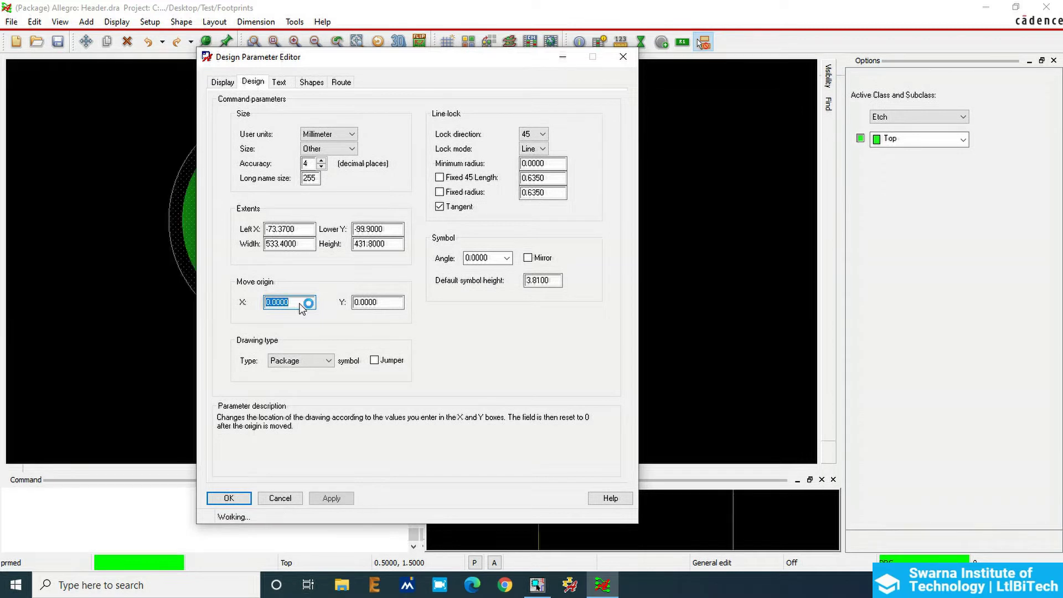
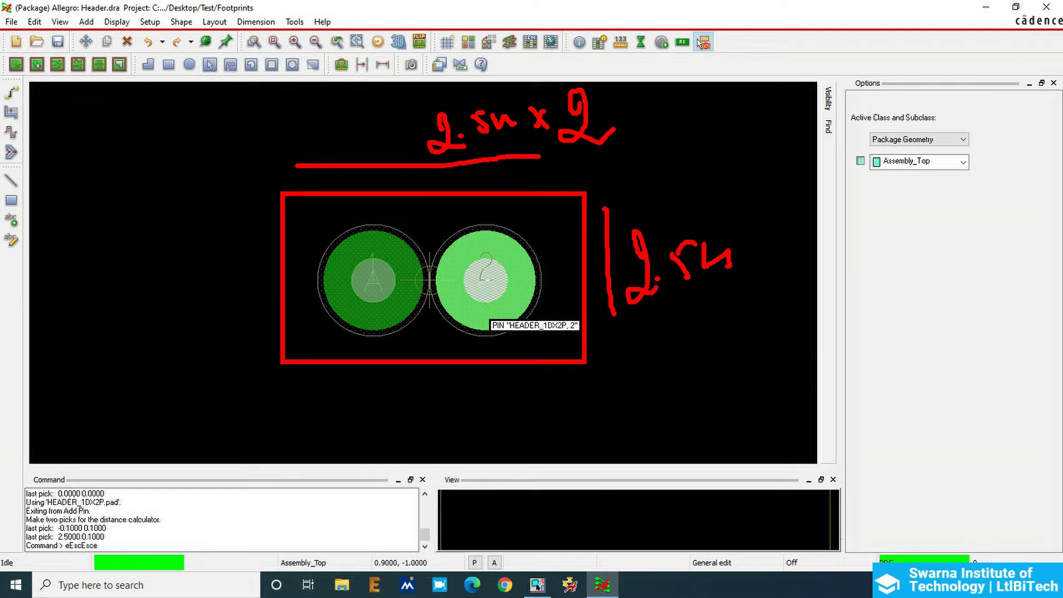
pyautogui.moveTo(237, 123); pyautogui.dragTo(555, 135)
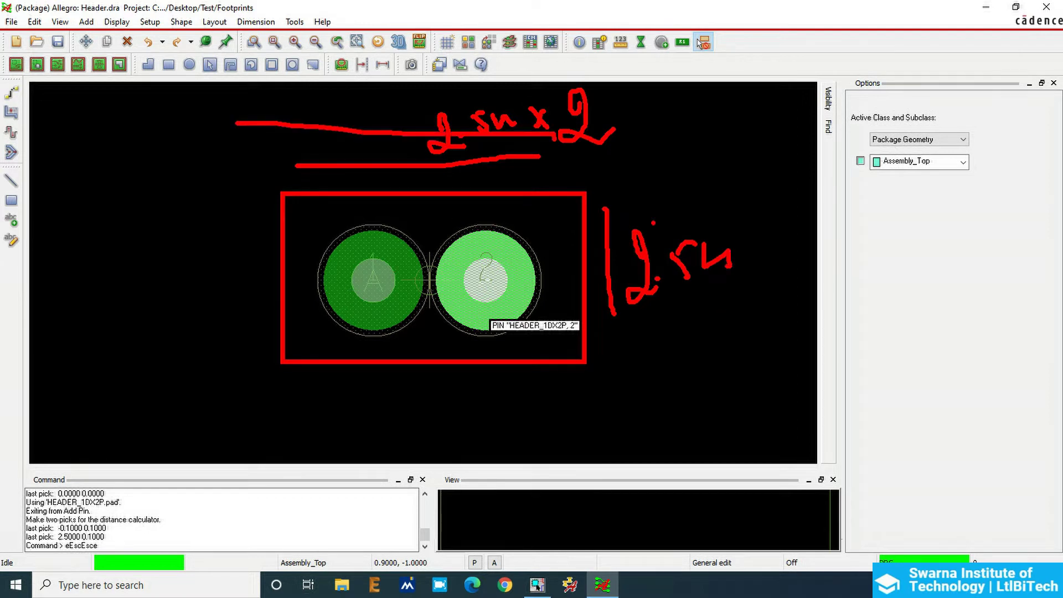
pyautogui.press('Escape')
pyautogui.rightClick(305, 218)
pyautogui.moveTo(323, 223)
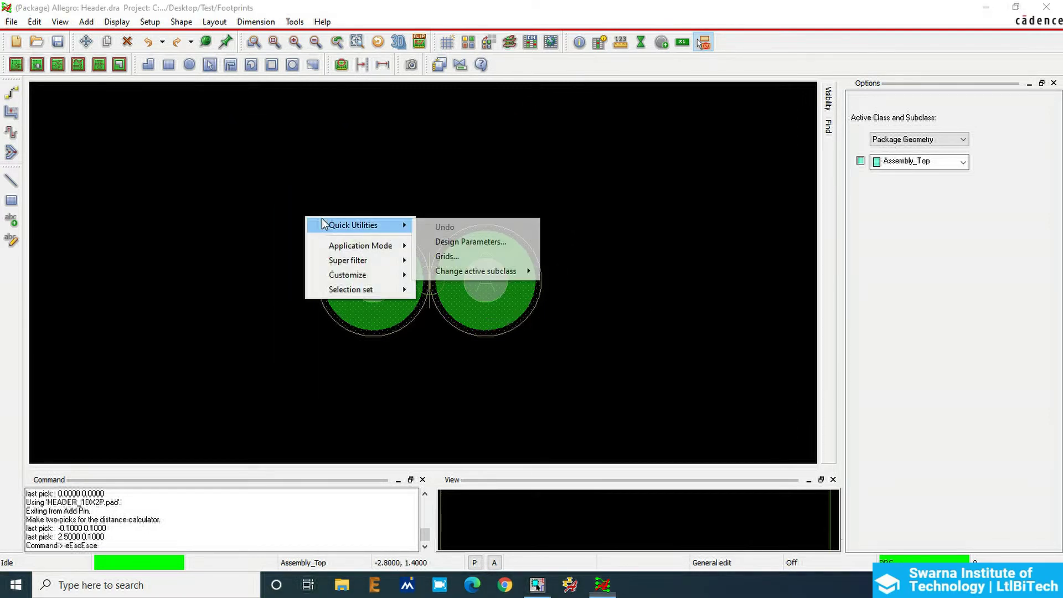
pyautogui.click(271, 175)
# Start adding a line on Package Geometry/Assembly_Top with a 90-degree line lock and a line width of 0.1 mm
pyautogui.click(86, 21)
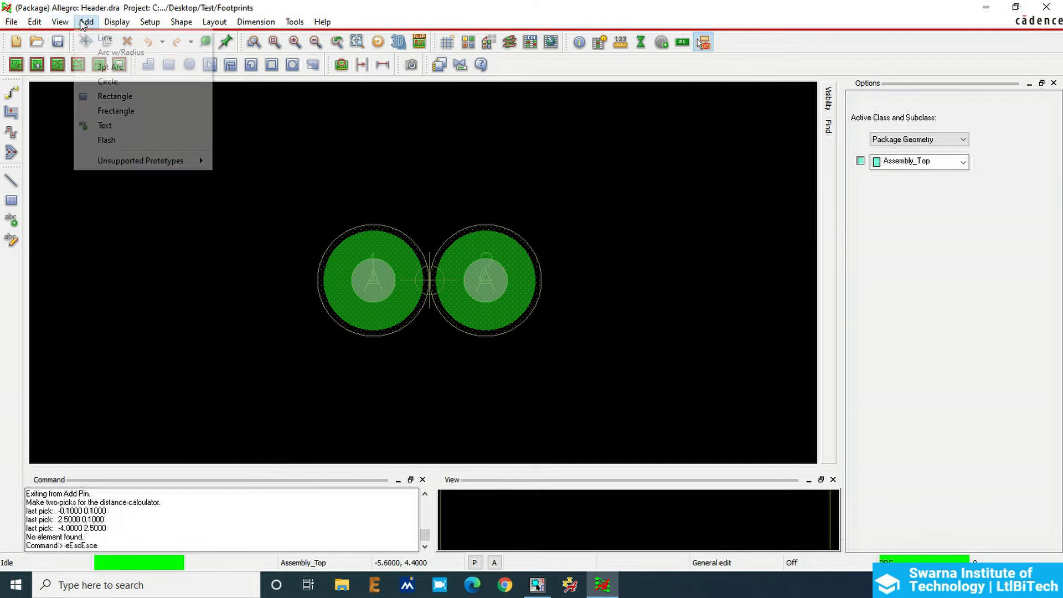
pyautogui.click(103, 37)
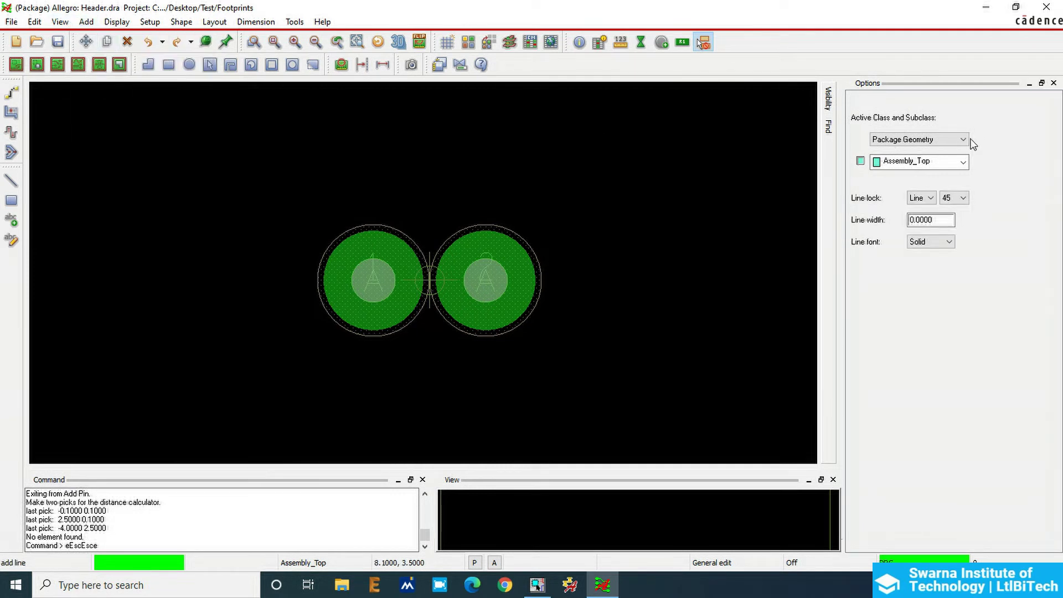
pyautogui.click(964, 140)
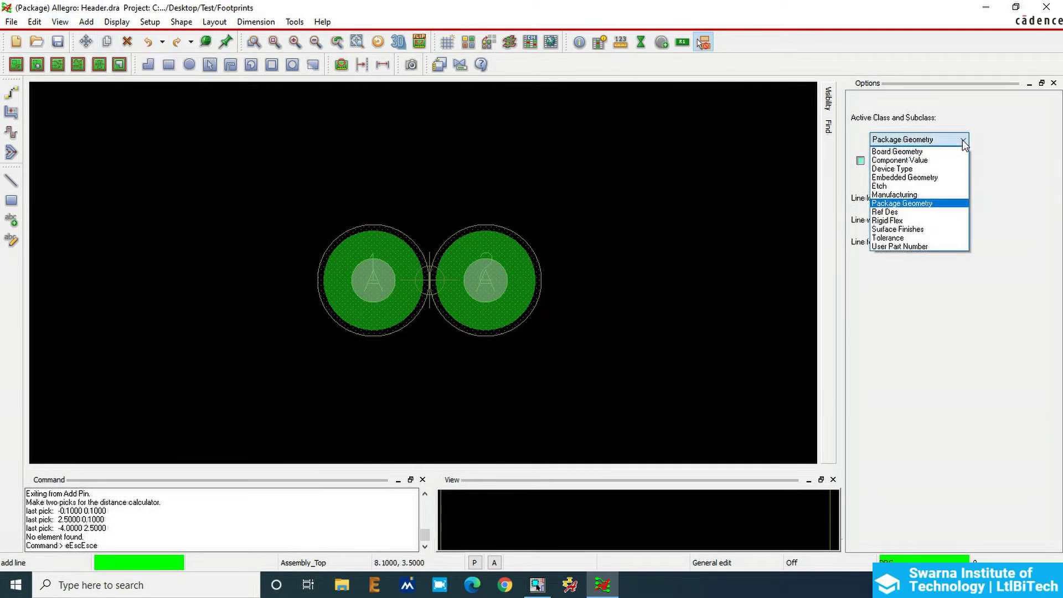
pyautogui.click(964, 141)
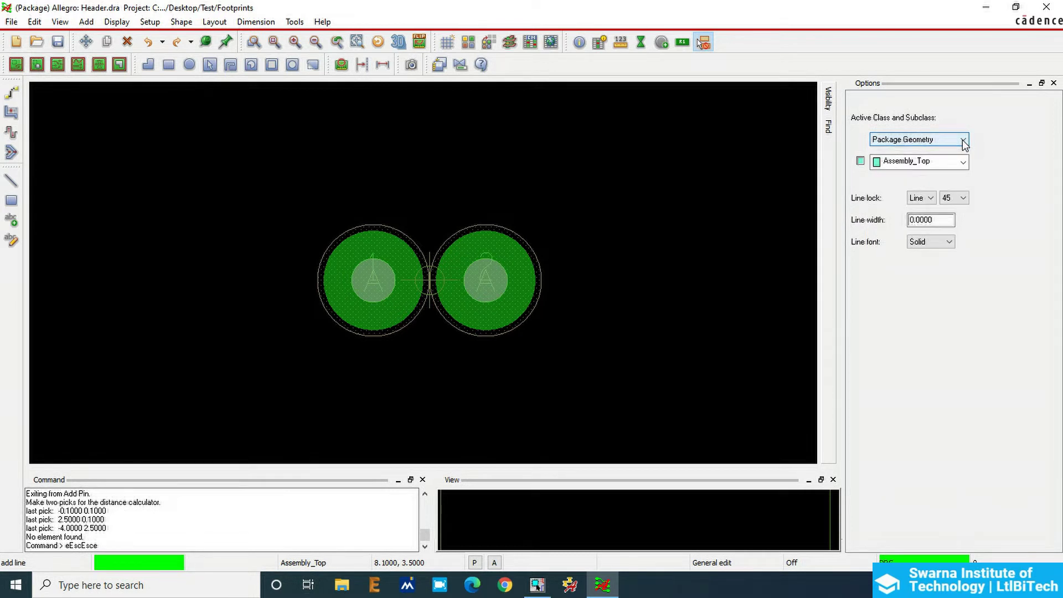
pyautogui.click(964, 162)
pyautogui.click(964, 162)
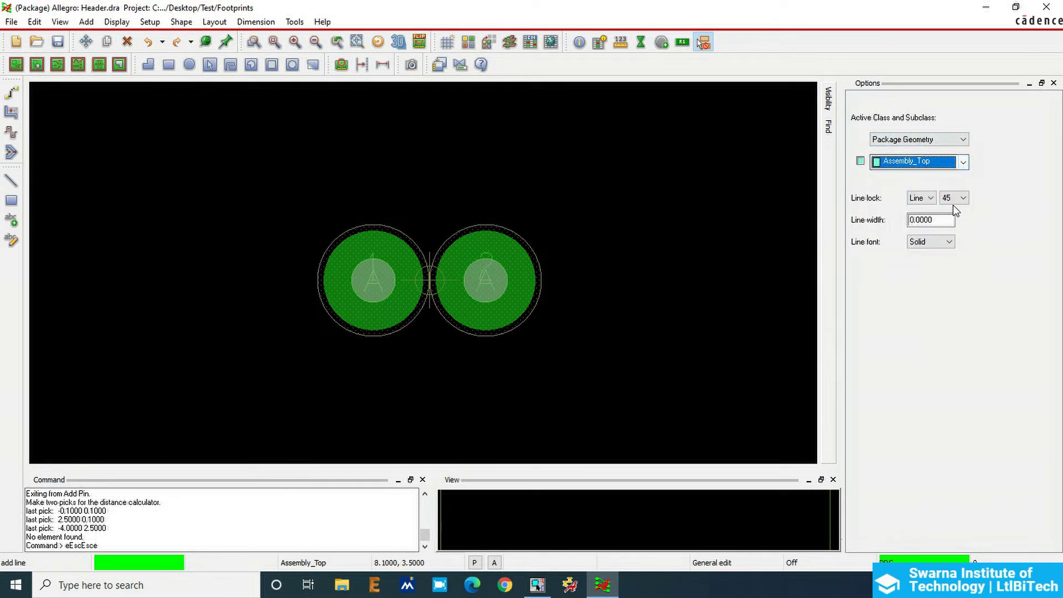
pyautogui.click(959, 198)
pyautogui.click(959, 226)
pyautogui.click(935, 221)
pyautogui.doubleClick(940, 222)
pyautogui.write('0.1000')
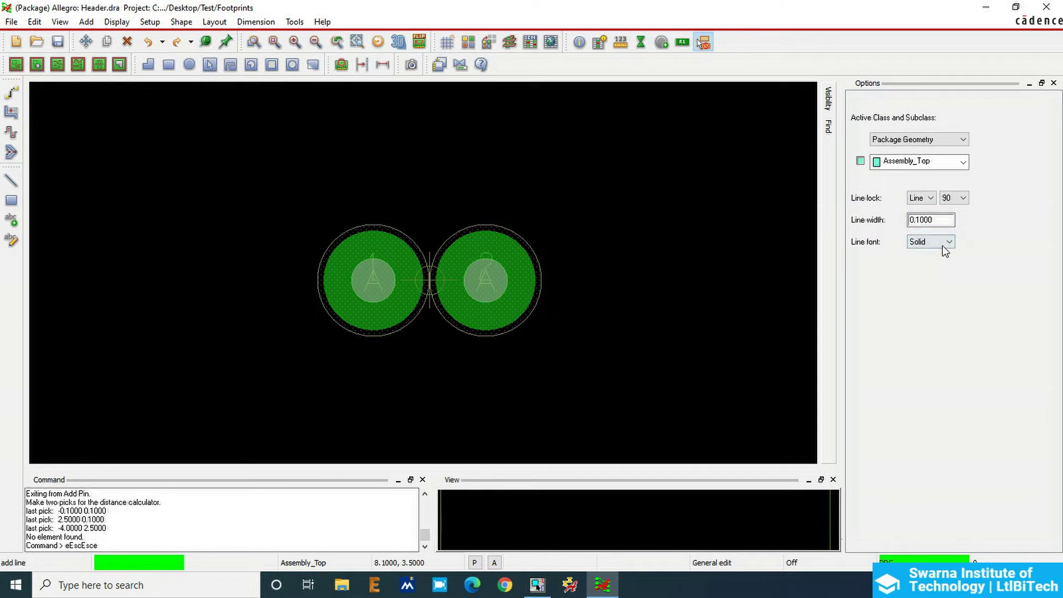
# Draw the assembly outline from (-2.7, 2.3) above the pins with relative picks ix 5.08 and iy 2.54
pyautogui.click(265, 179)
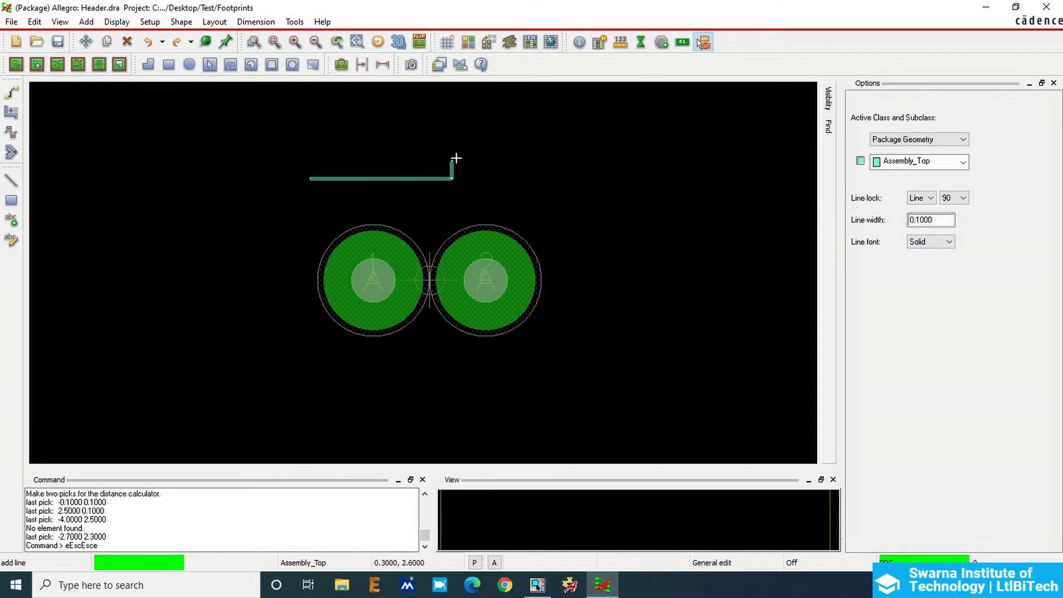
pyautogui.doubleClick(116, 549)
pyautogui.press('BackSpace')
pyautogui.press('BackSpace')
pyautogui.press('BackSpace')
pyautogui.press('BackSpace')
pyautogui.press('BackSpace')
pyautogui.press('BackSpace')
pyautogui.press('BackSpace')
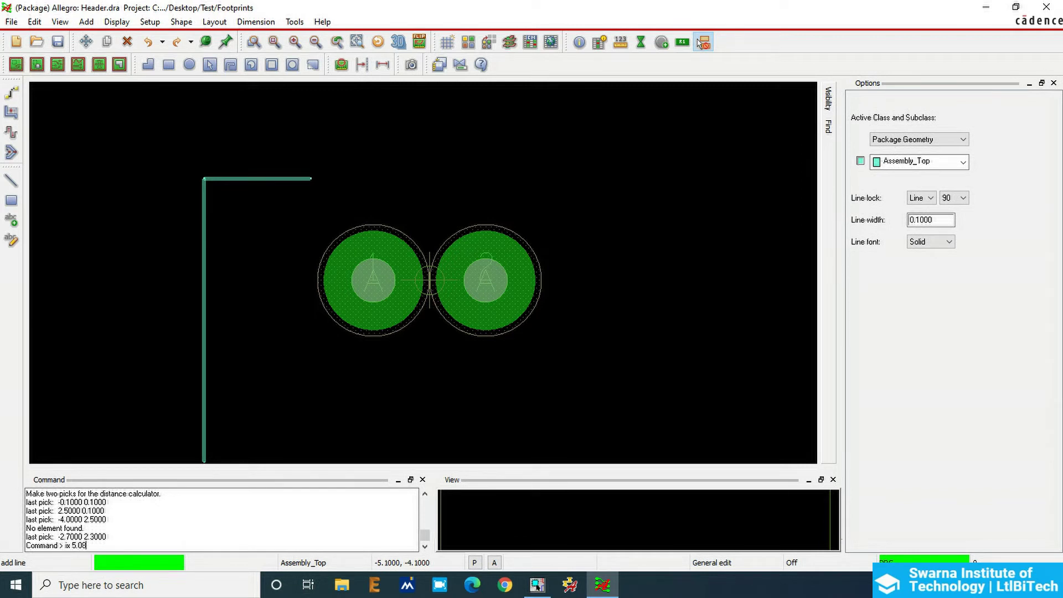
pyautogui.press('Return')
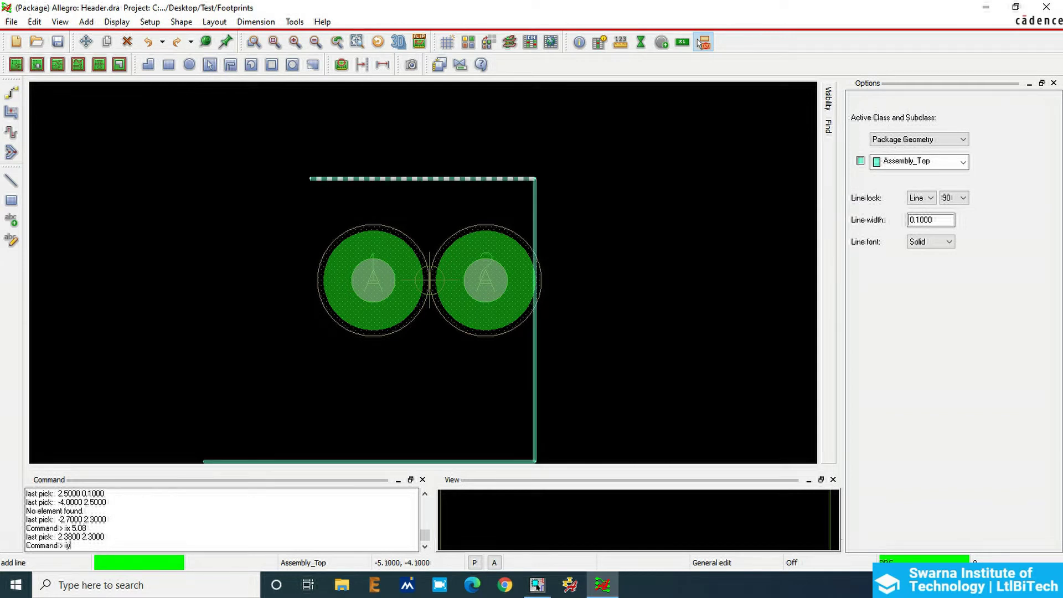
pyautogui.write('iy 2.54')
pyautogui.press('Return')
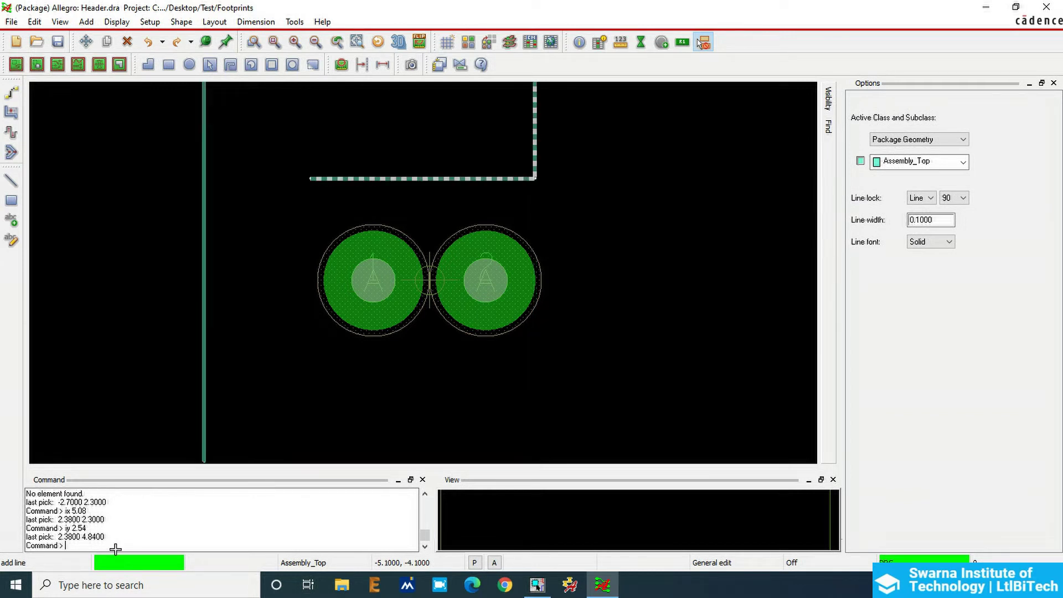
# Close the rectangular outline at its starting corner (-2.7, 2.3) and finish adding lines
pyautogui.scroll(6, 305, 177)
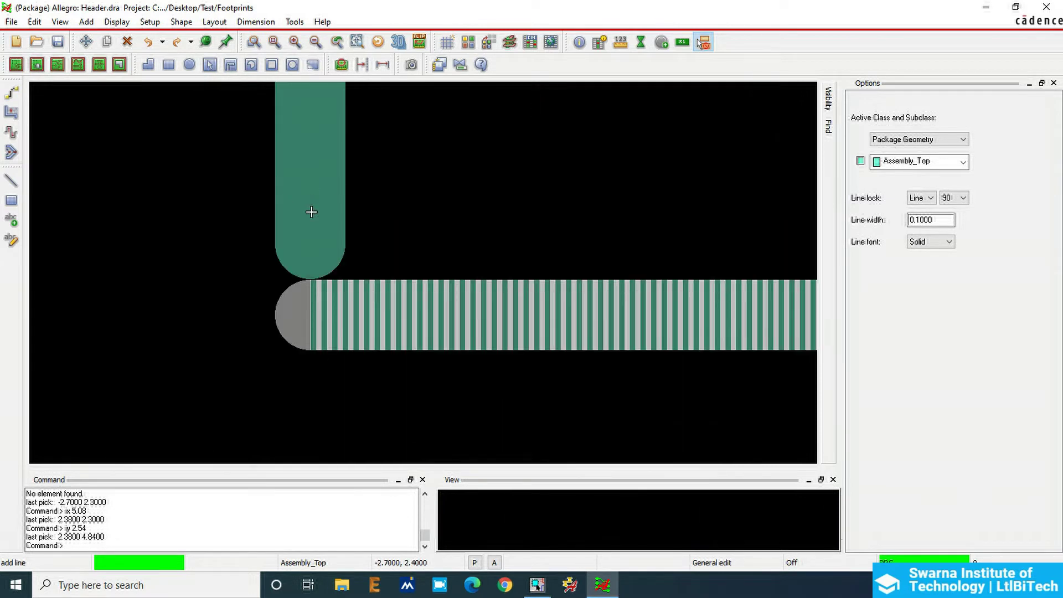
pyautogui.click(294, 307)
pyautogui.rightClick(202, 252)
pyautogui.click(222, 259)
pyautogui.scroll(-4, 238, 247)
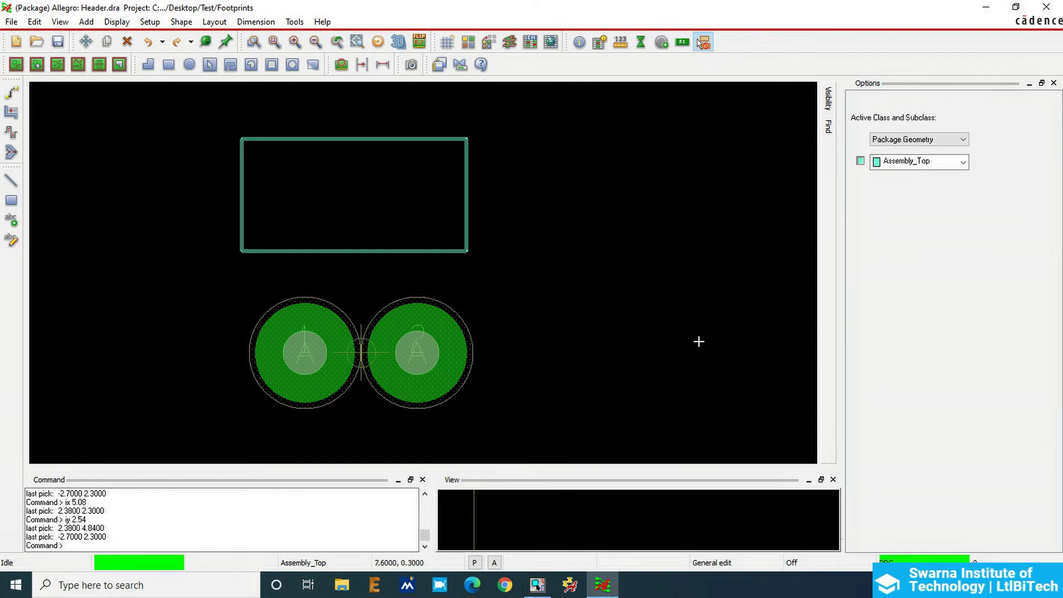
# Start the Move command and restrict the find filter to lines only
pyautogui.click(86, 42)
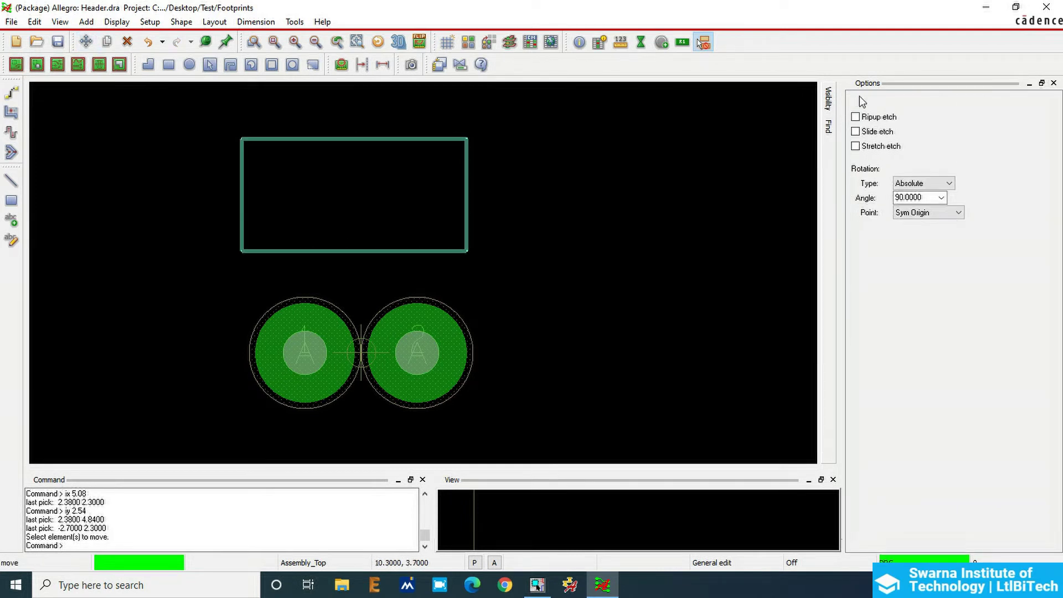
pyautogui.click(1042, 83)
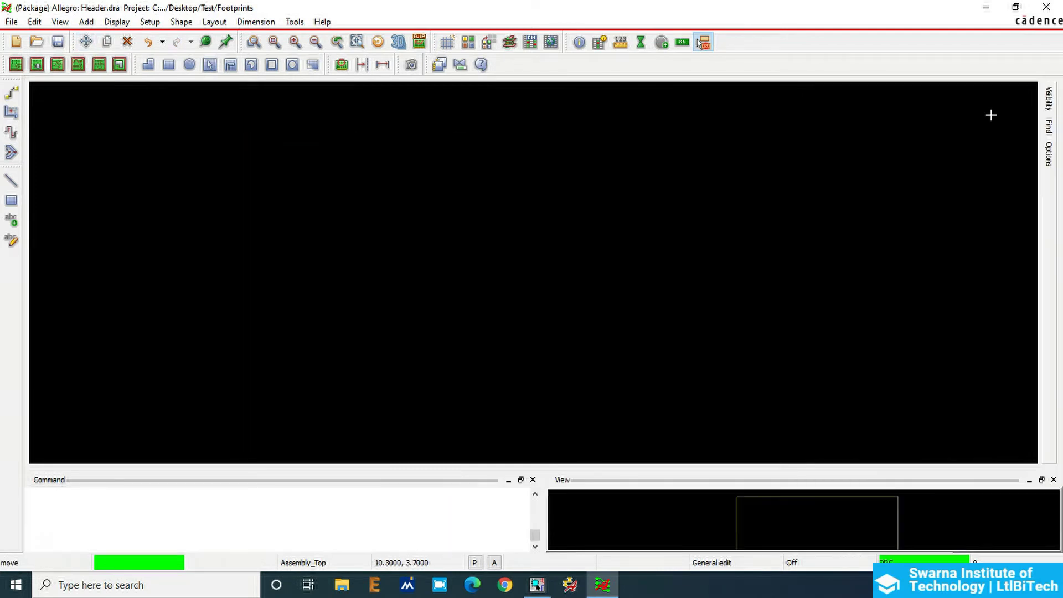
pyautogui.click(1050, 129)
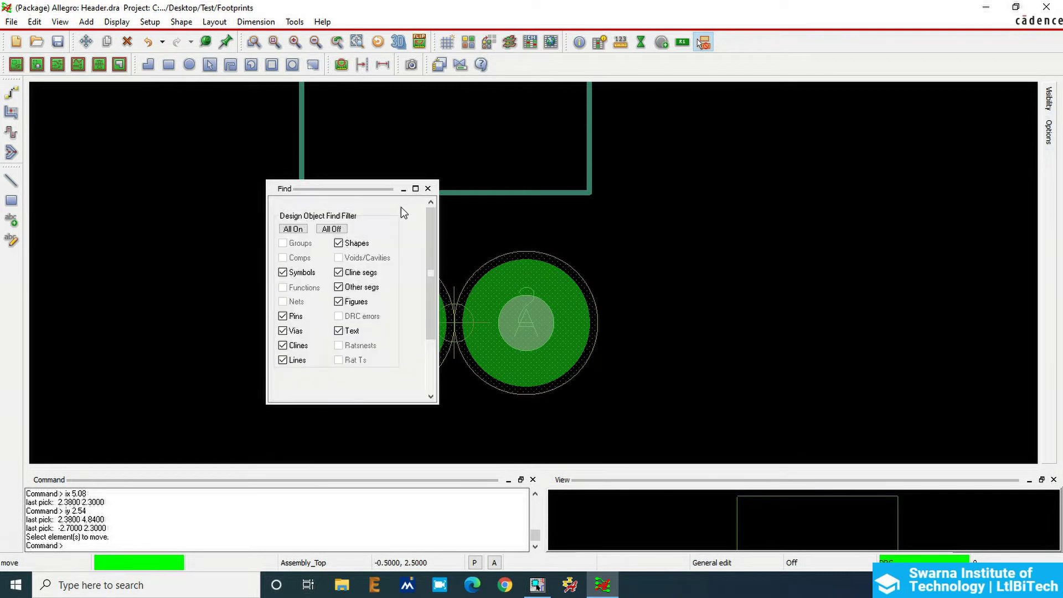
pyautogui.click(416, 189)
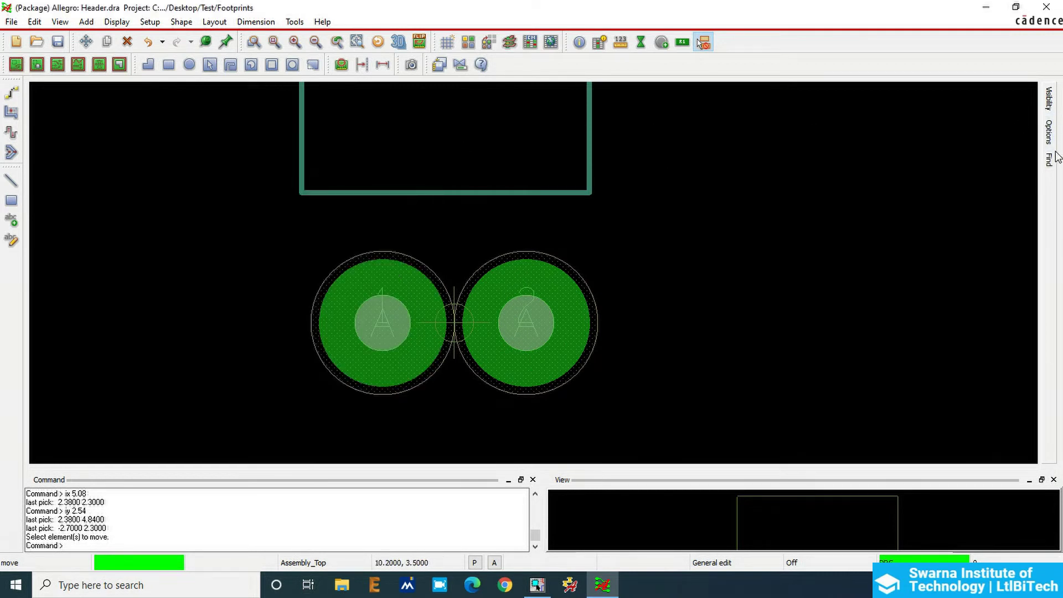
pyautogui.moveTo(1052, 162)
pyautogui.click(415, 189)
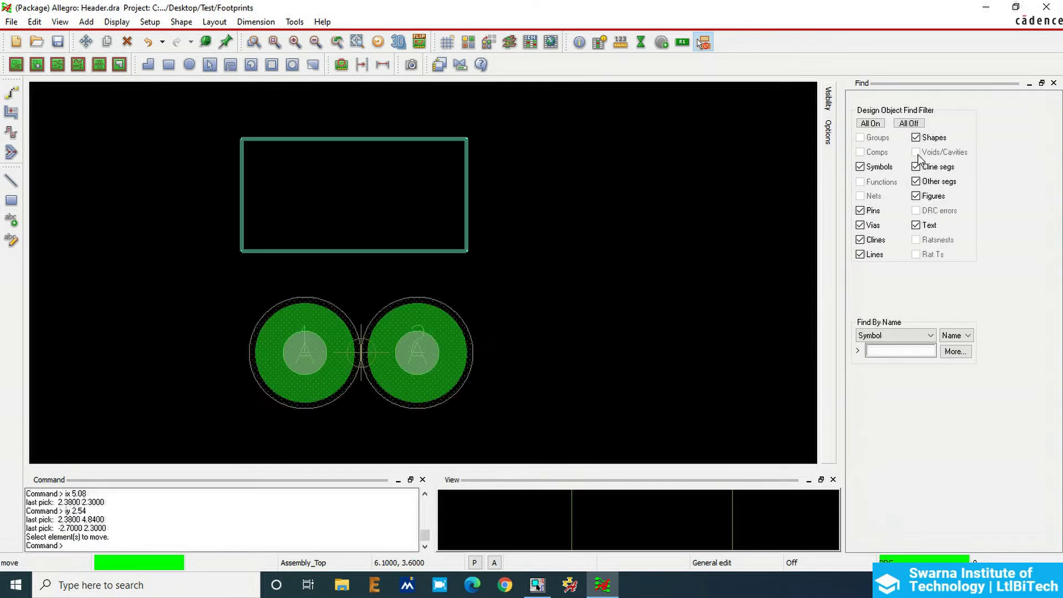
pyautogui.click(918, 124)
pyautogui.click(860, 255)
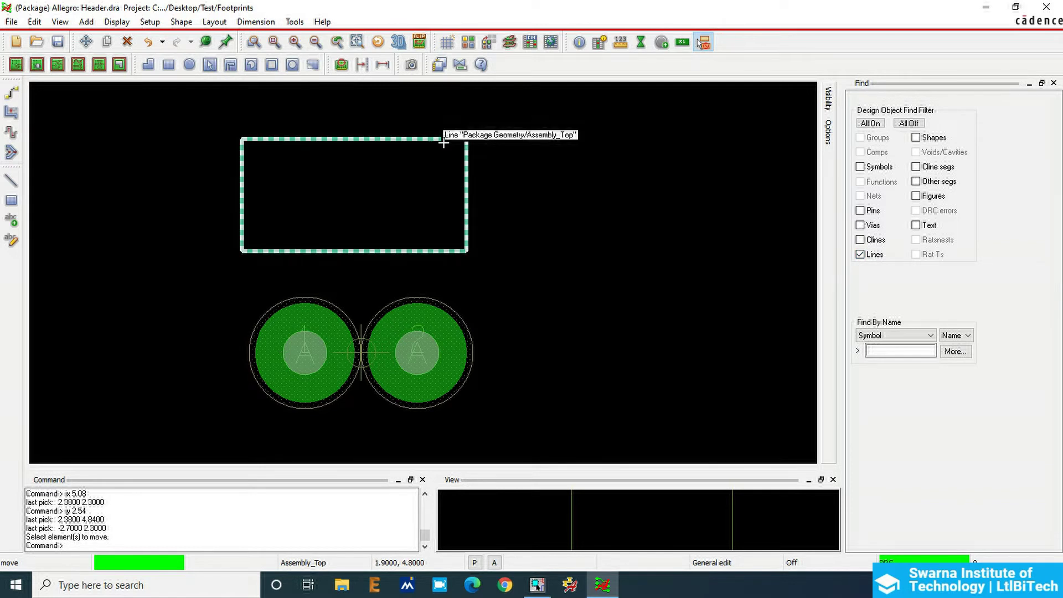
# Move the assembly outline to a free spot clear of the pins, then set the move's rotation point to Body Center
pyautogui.click(408, 138)
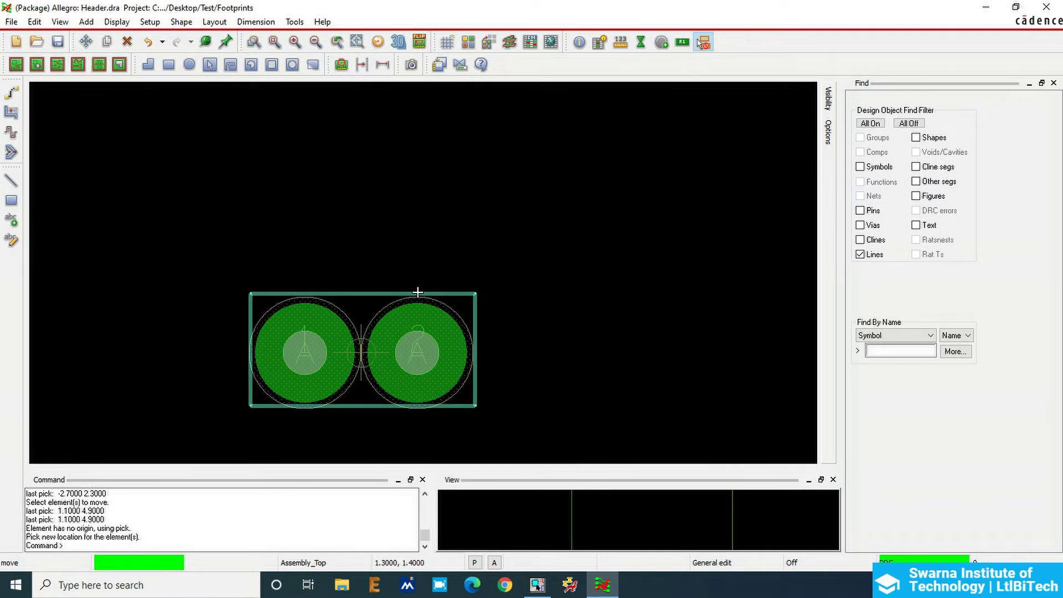
pyautogui.click(523, 161)
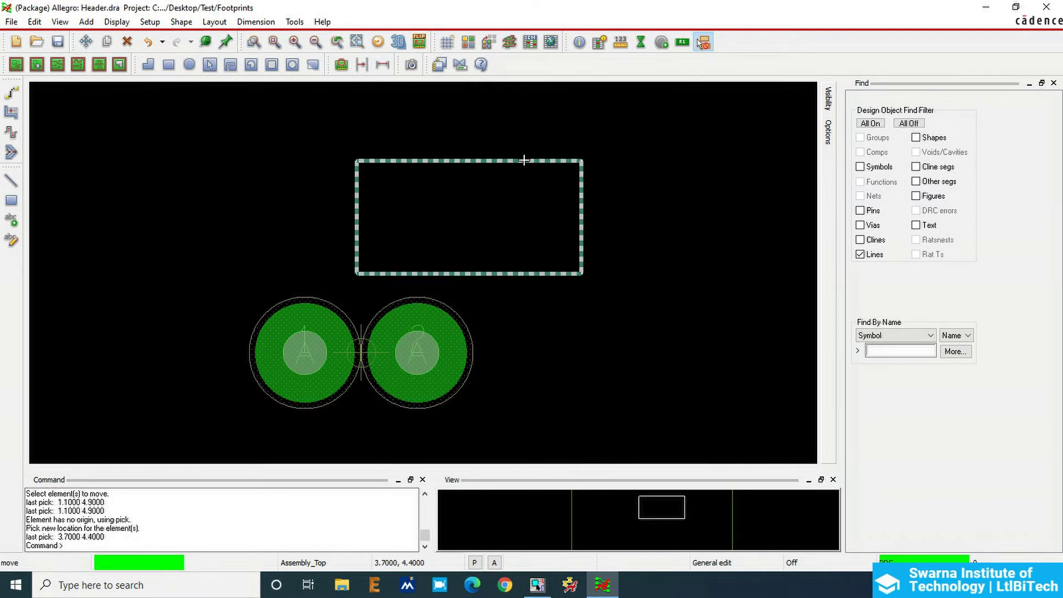
pyautogui.click(829, 136)
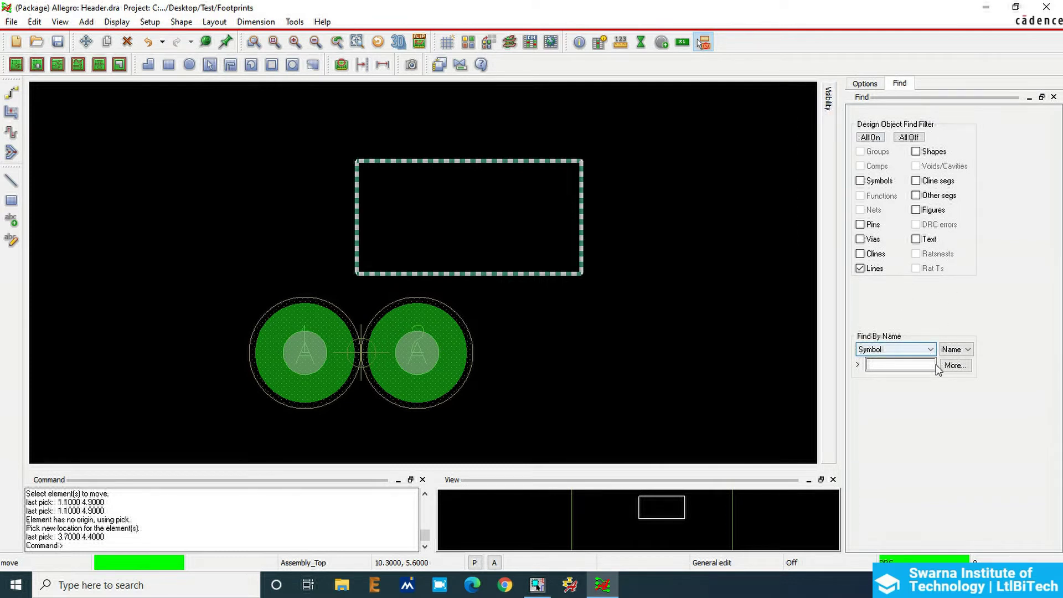
pyautogui.click(865, 84)
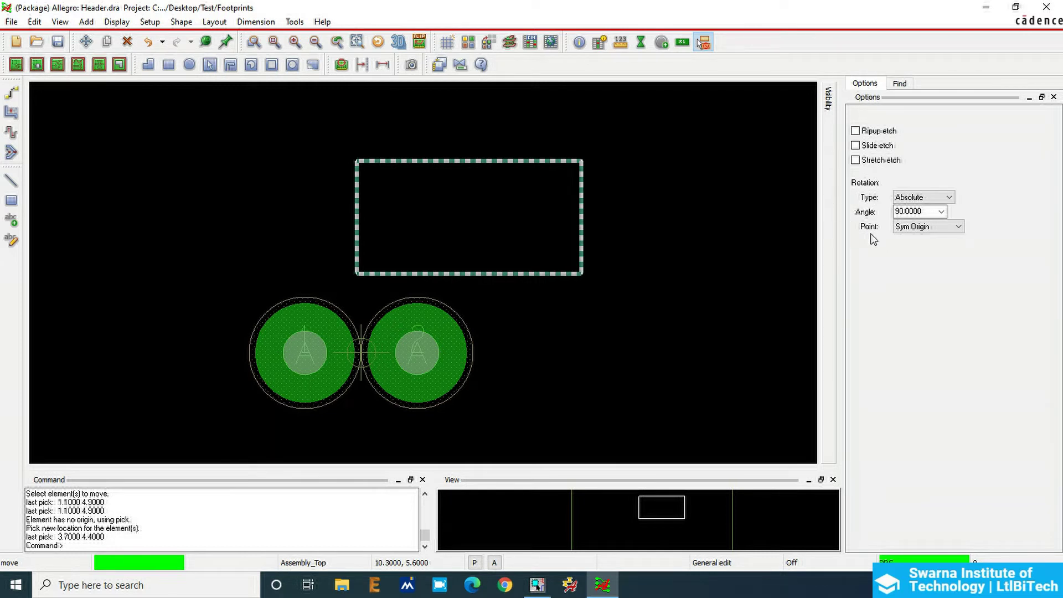
pyautogui.click(907, 229)
pyautogui.click(919, 250)
# Move the assembly outline by its body center onto the origin (0, 0) between the pins and finish the move
pyautogui.click(476, 161)
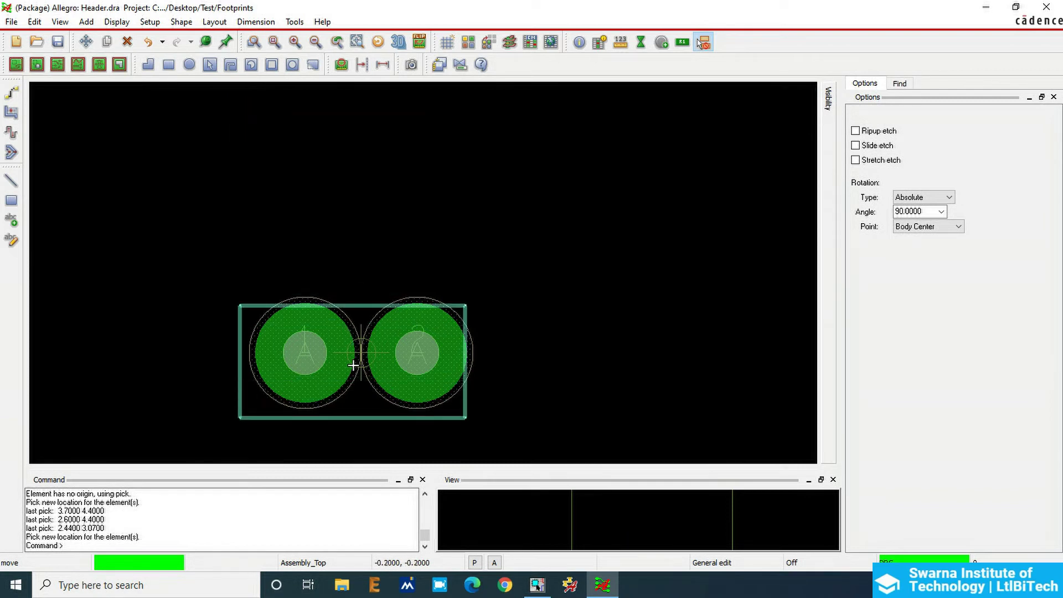
pyautogui.scroll(5, 361, 361)
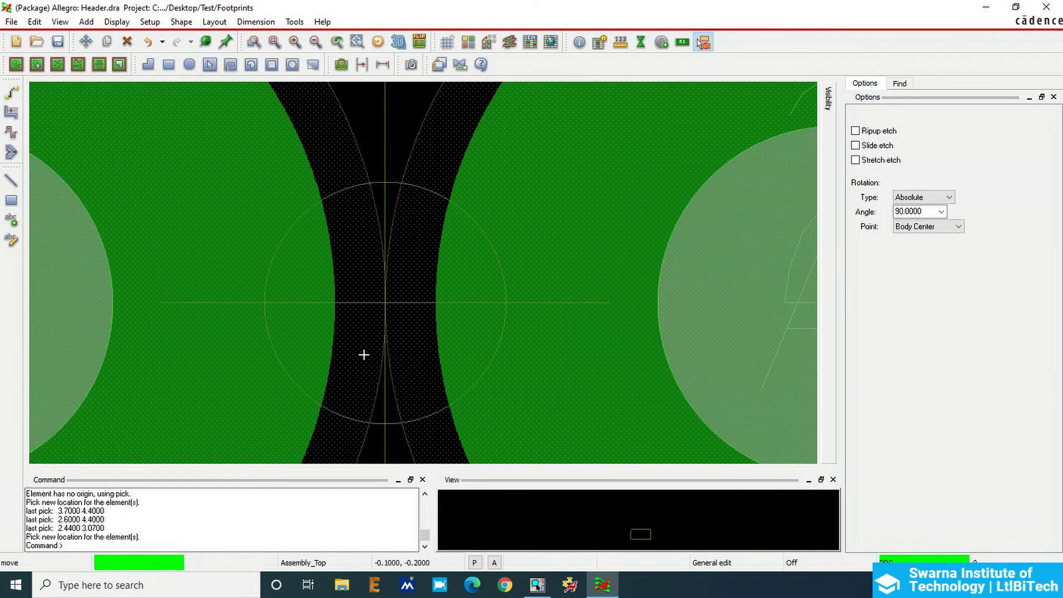
pyautogui.click(385, 303)
pyautogui.scroll(-5, 368, 250)
pyautogui.rightClick(565, 215)
pyautogui.click(584, 223)
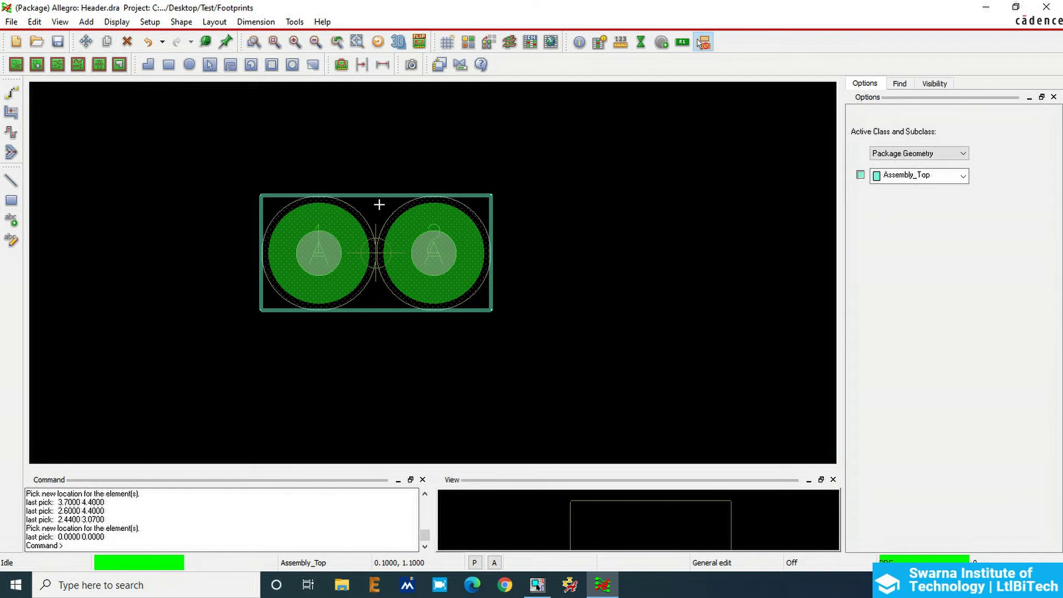
pyautogui.moveTo(387, 176)
pyautogui.mouseDown()
pyautogui.moveTo(388, 193)
pyautogui.moveTo(400, 179)
pyautogui.mouseUp()
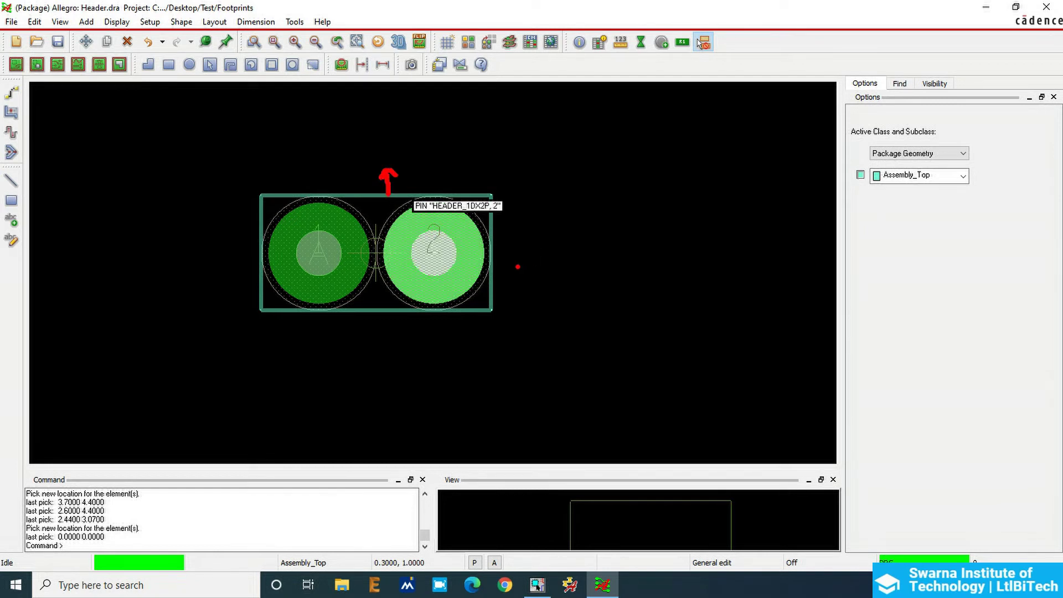
pyautogui.moveTo(510, 249); pyautogui.dragTo(516, 256)
pyautogui.rightClick(142, 176)
pyautogui.click(122, 150)
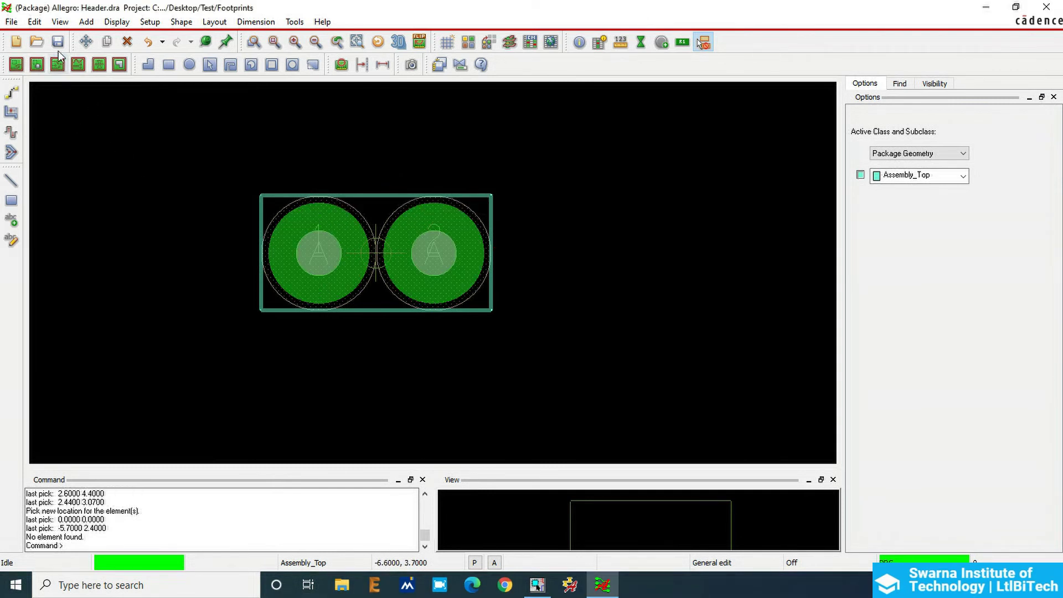
# Start adding lines on Package Geometry / Silkscreen_Top with a line width of 0.127
pyautogui.click(85, 25)
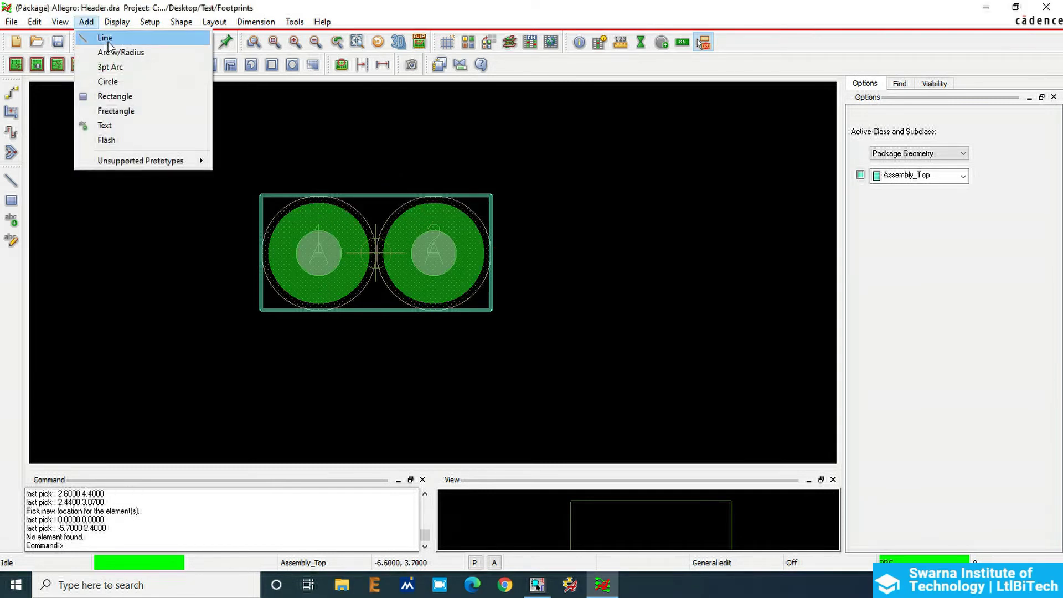
pyautogui.click(98, 36)
pyautogui.click(920, 155)
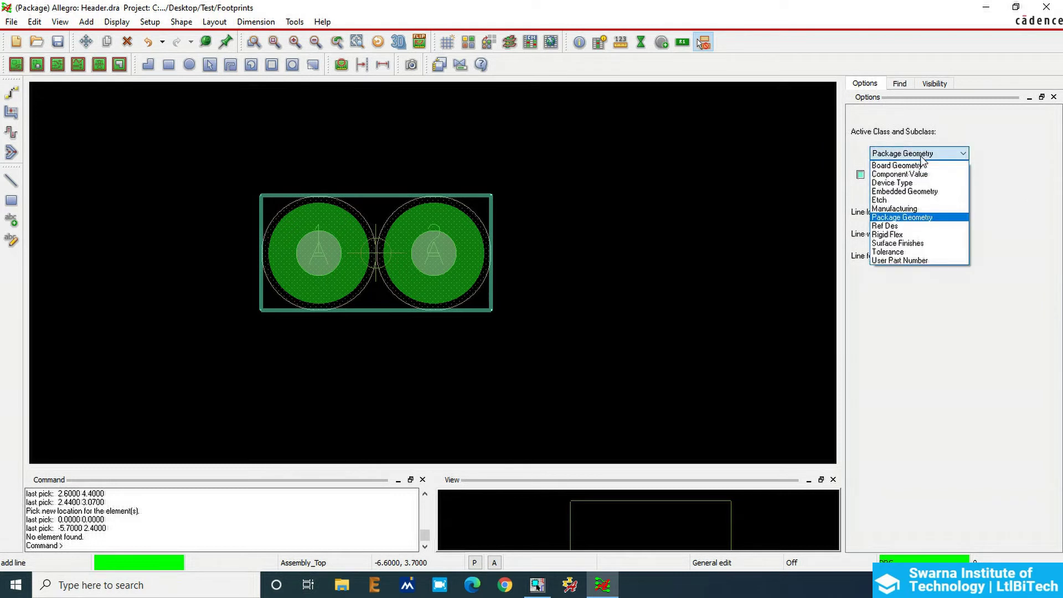
pyautogui.click(922, 157)
pyautogui.click(926, 174)
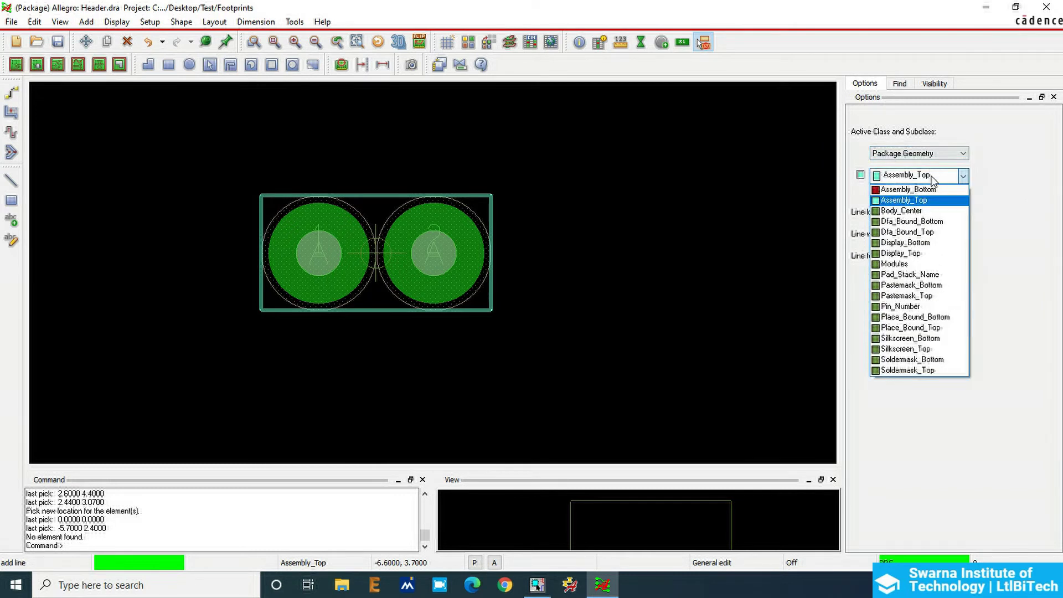
pyautogui.click(935, 350)
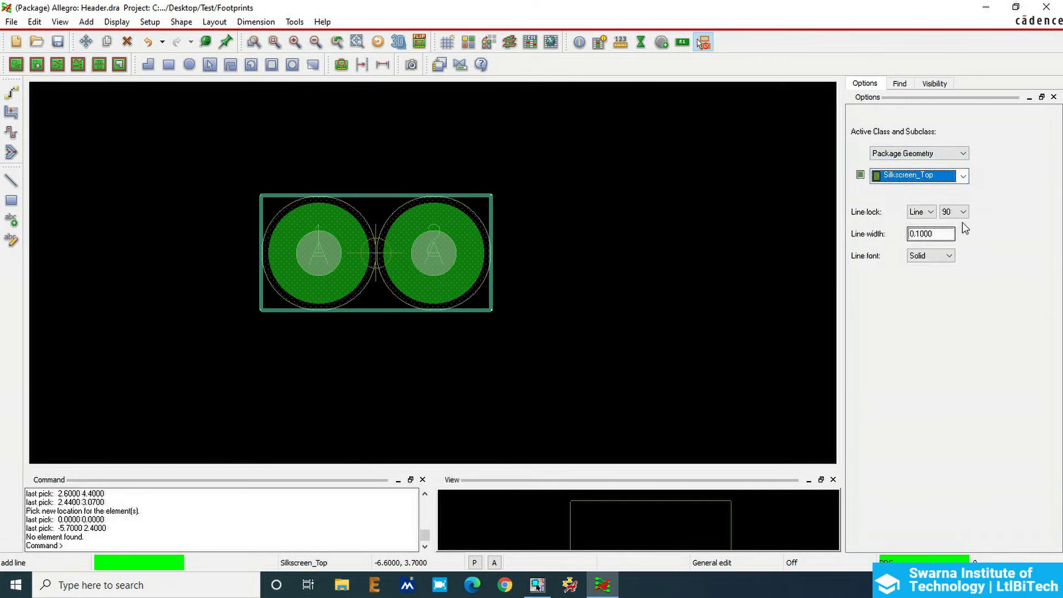
pyautogui.doubleClick(947, 236)
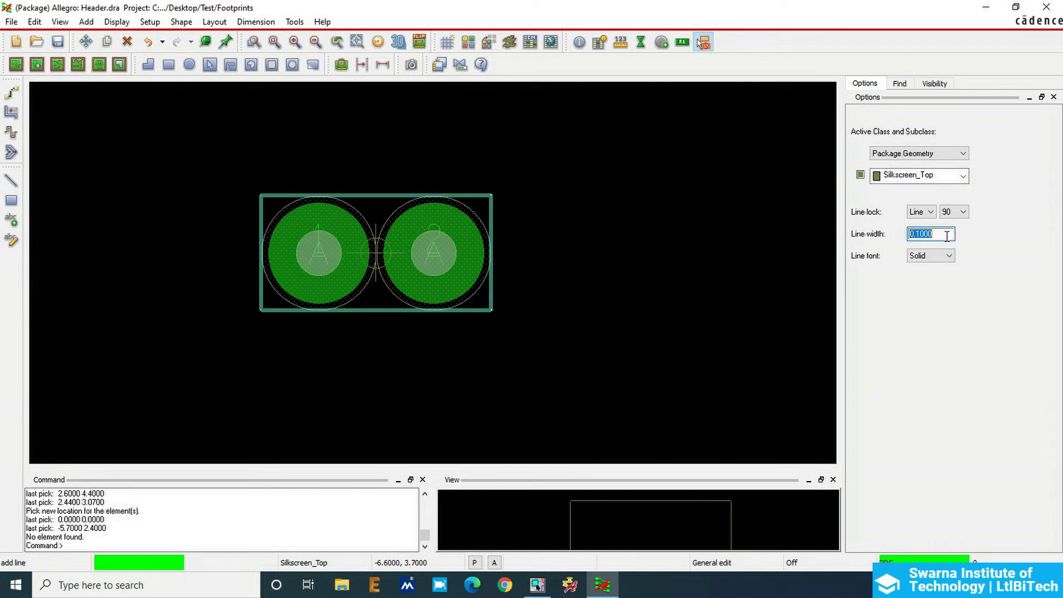
pyautogui.write('0.')
# Draw a rectangular silkscreen outline around the assembly outline from (-3.0, 1.8) to (3.2, -1.8), close it at its starting corner and finish
pyautogui.click(240, 170)
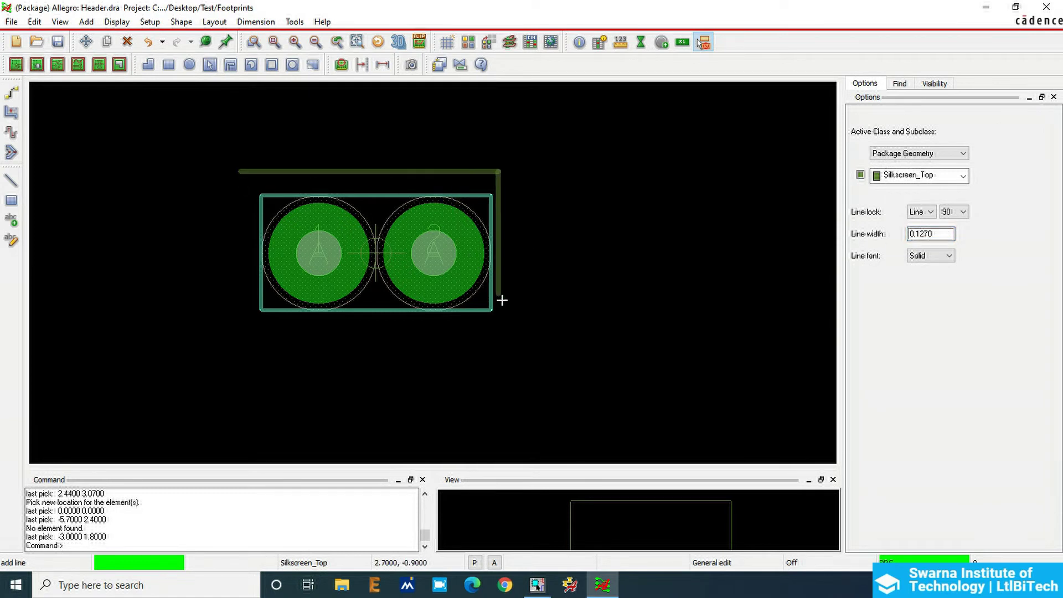
pyautogui.click(526, 334)
pyautogui.scroll(3, 241, 171)
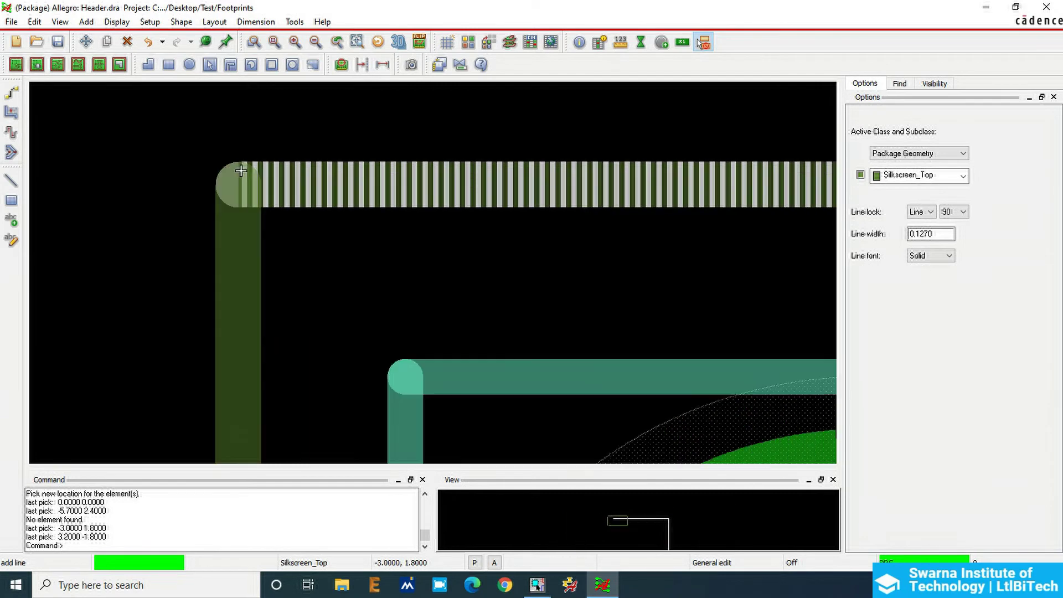
pyautogui.click(241, 171)
pyautogui.rightClick(190, 173)
pyautogui.click(218, 182)
pyautogui.scroll(-5, 188, 128)
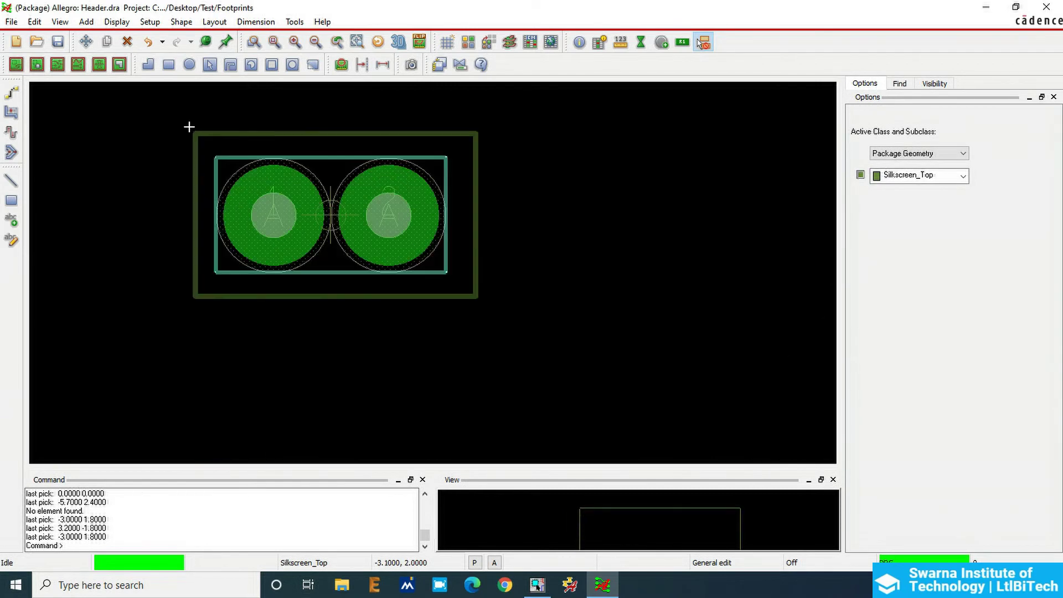
# Move the silkscreen outline by its body center onto the origin (0, 0) and finish the move
pyautogui.click(86, 41)
pyautogui.click(295, 134)
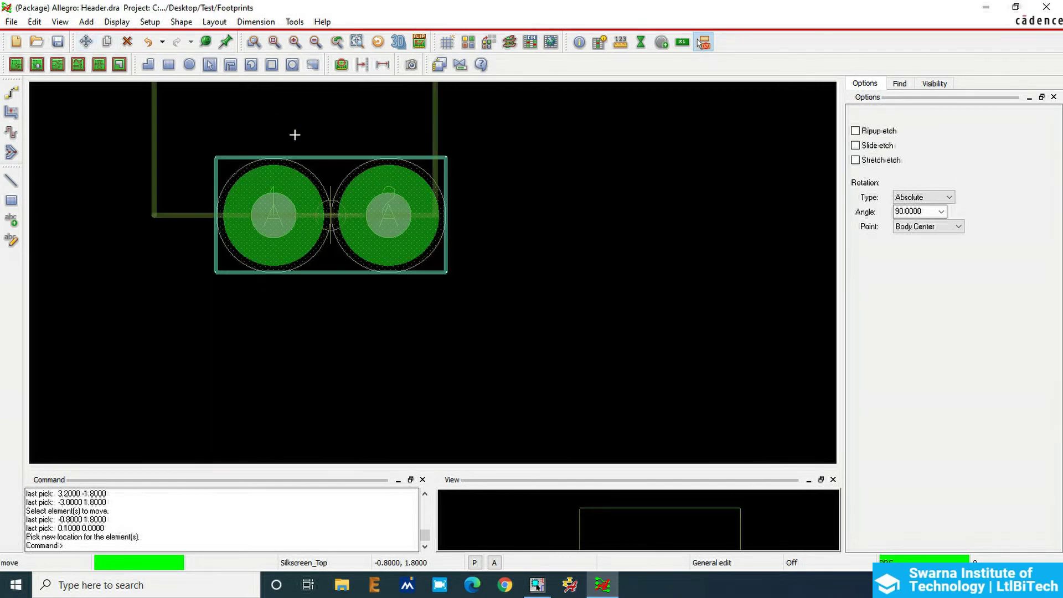
pyautogui.scroll(6, 340, 221)
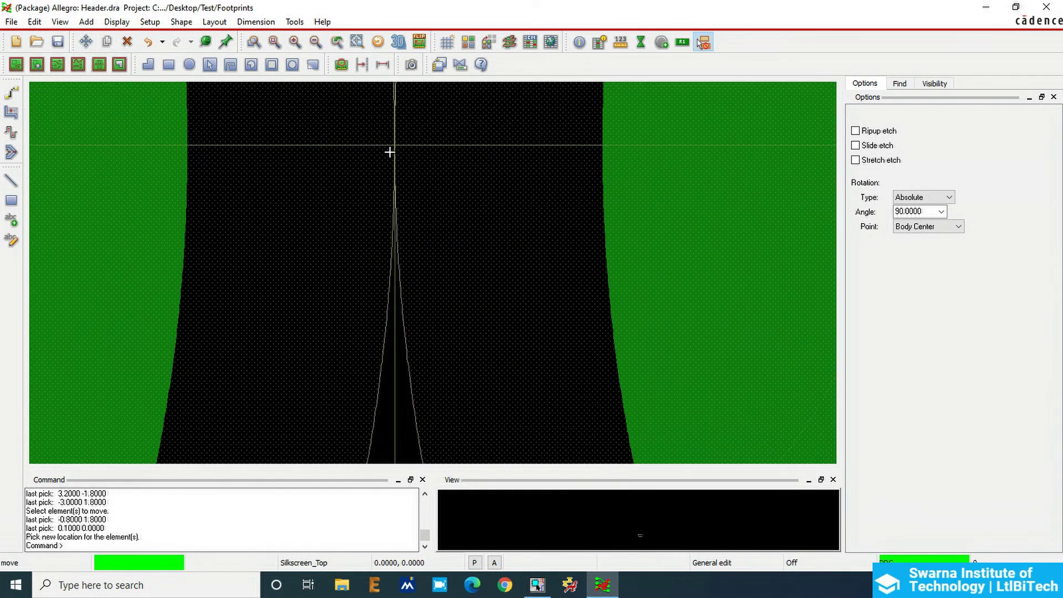
pyautogui.click(394, 147)
pyautogui.scroll(-6, 379, 159)
pyautogui.rightClick(562, 184)
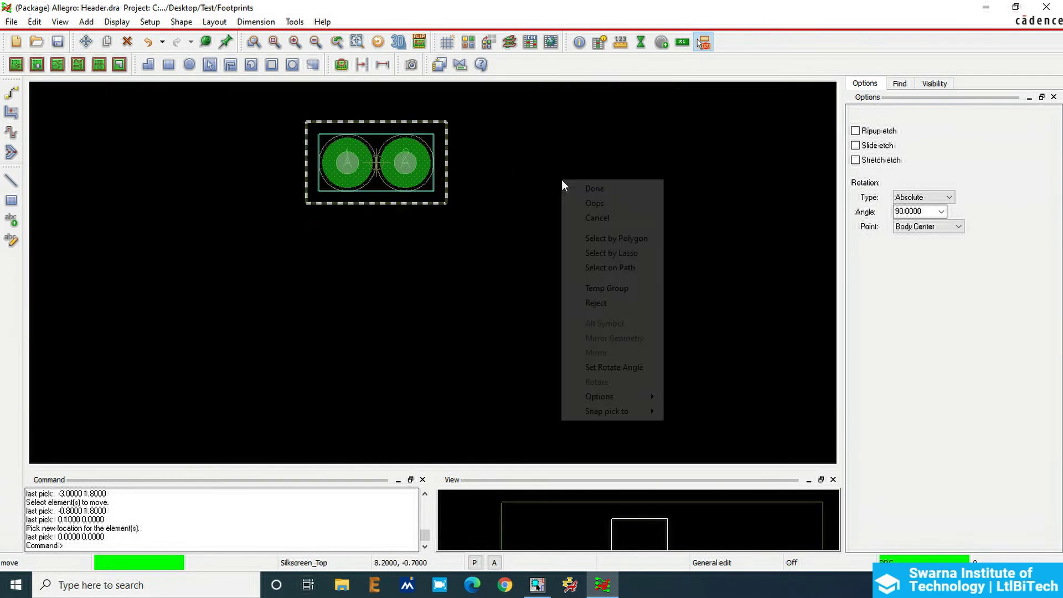
pyautogui.click(578, 189)
pyautogui.scroll(2, 425, 107)
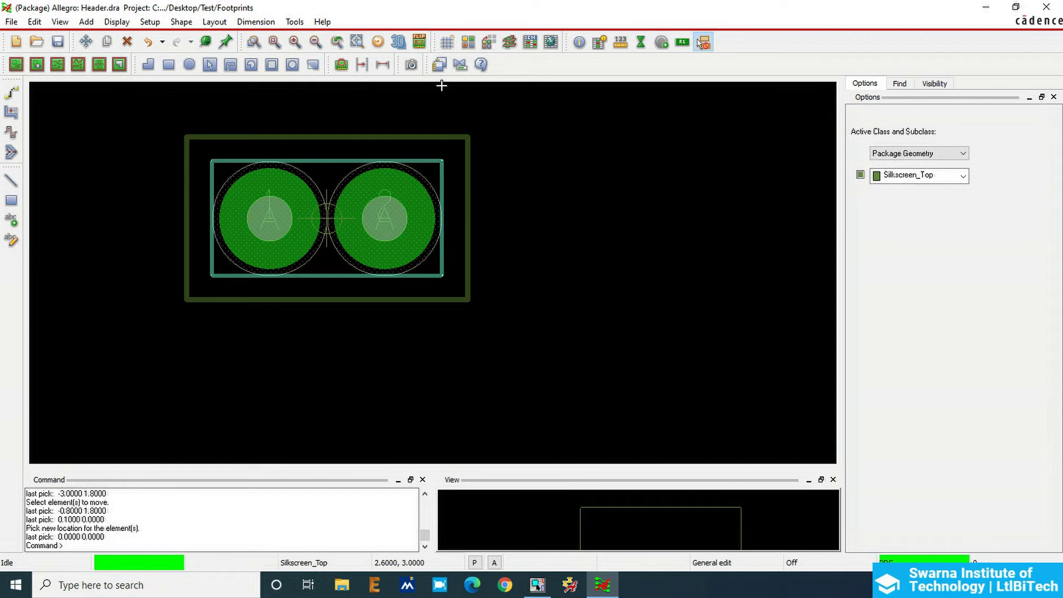
pyautogui.scroll(-1, 402, 364)
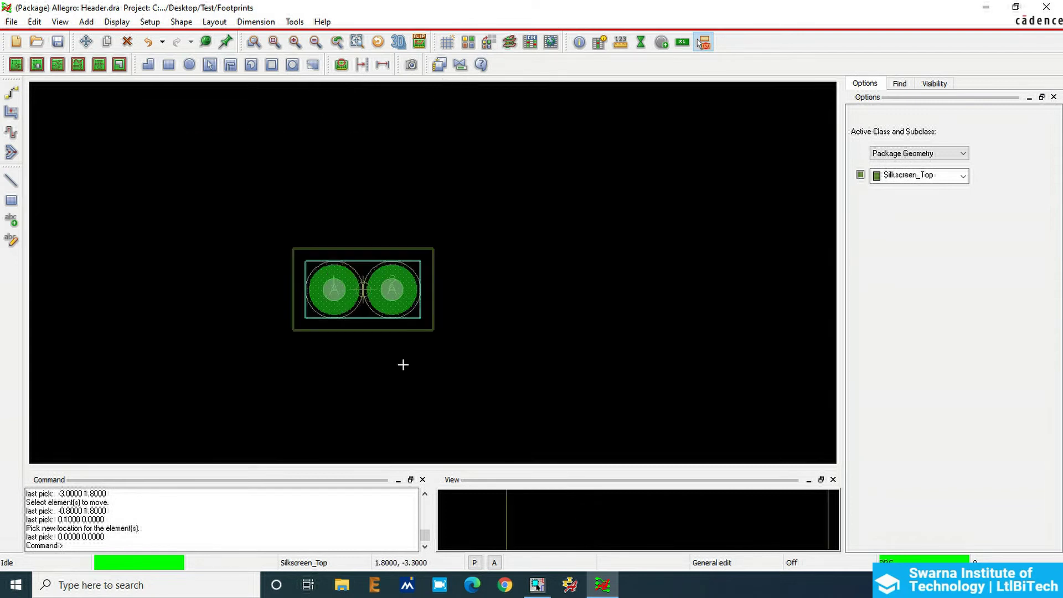
pyautogui.click(273, 43)
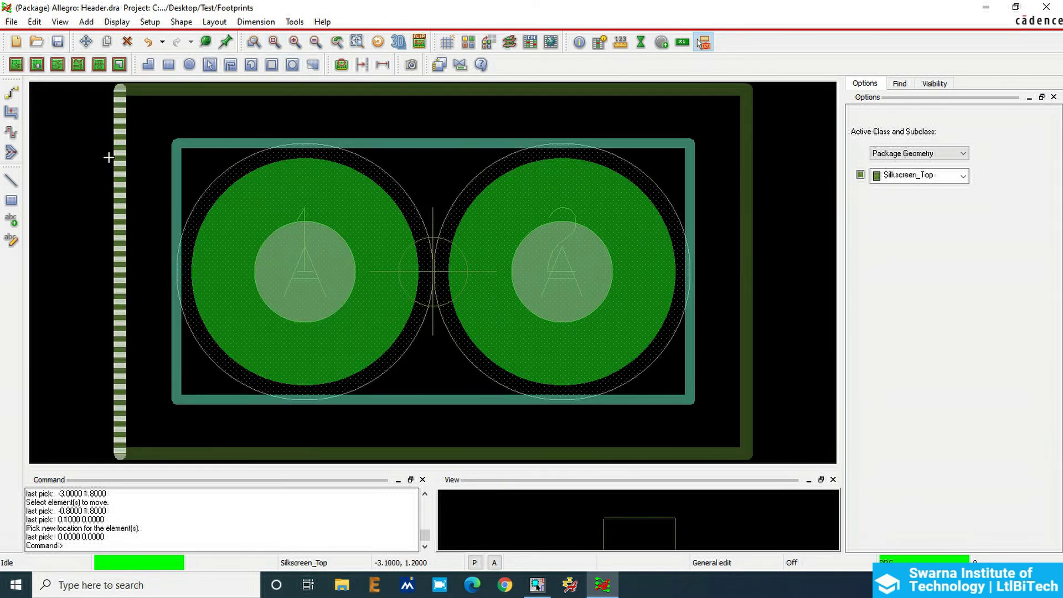
pyautogui.scroll(-2, 180, 267)
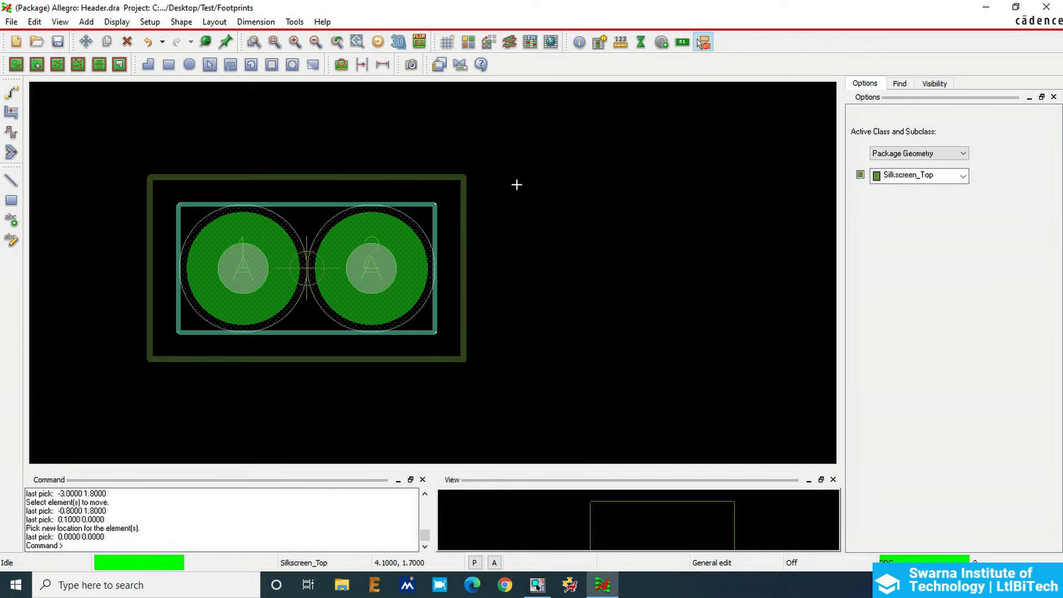
# Start a Z-Copy Shape with PACKAGE GEOMETRY / PLACE_BOUND_TOP as the target class and subclass
pyautogui.click(11, 22)
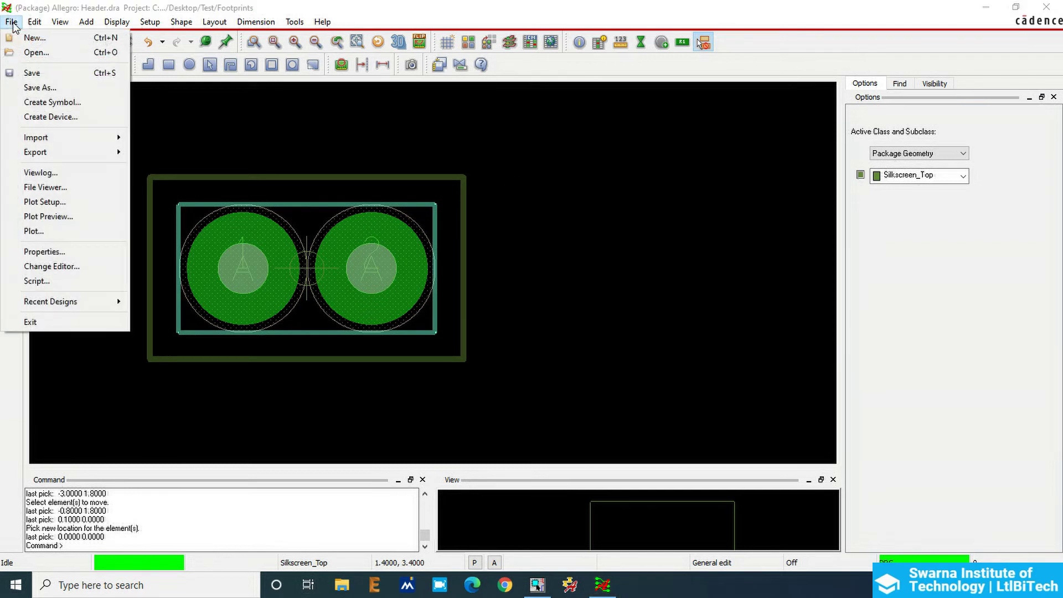
pyautogui.moveTo(34, 22)
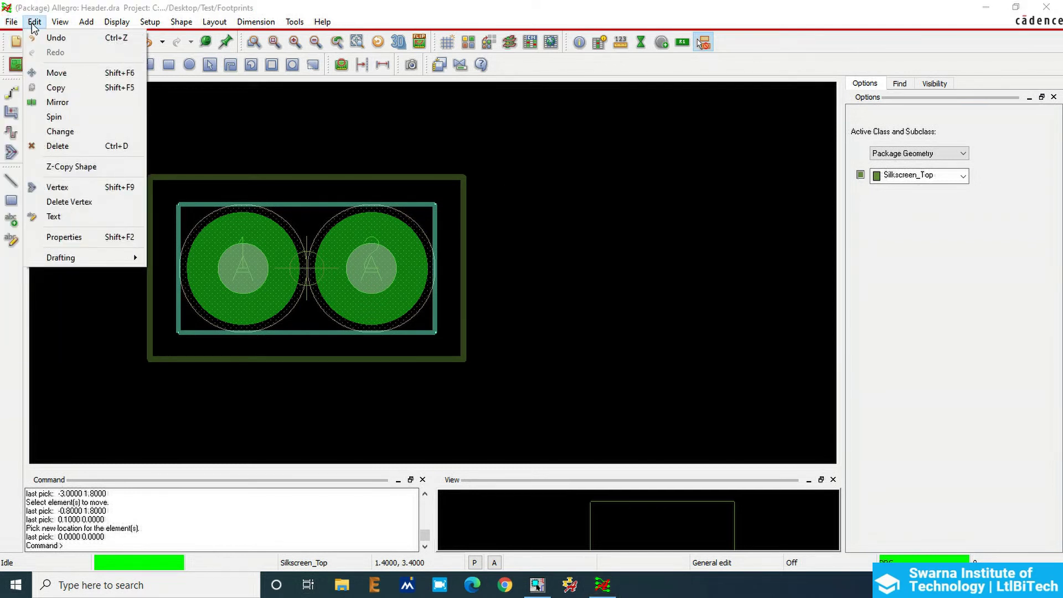
pyautogui.click(54, 166)
pyautogui.click(909, 153)
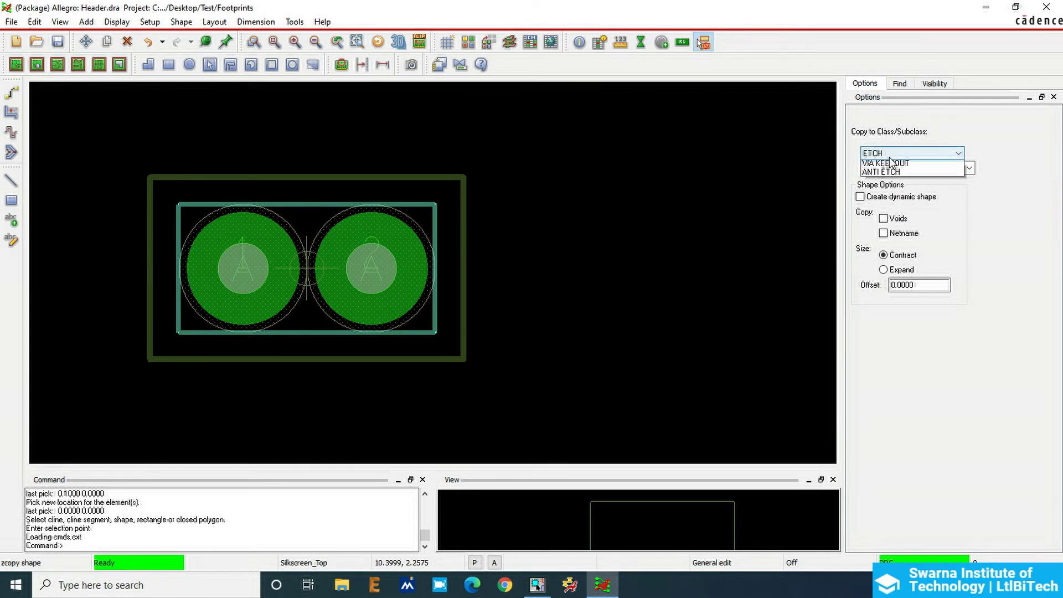
pyautogui.click(900, 234)
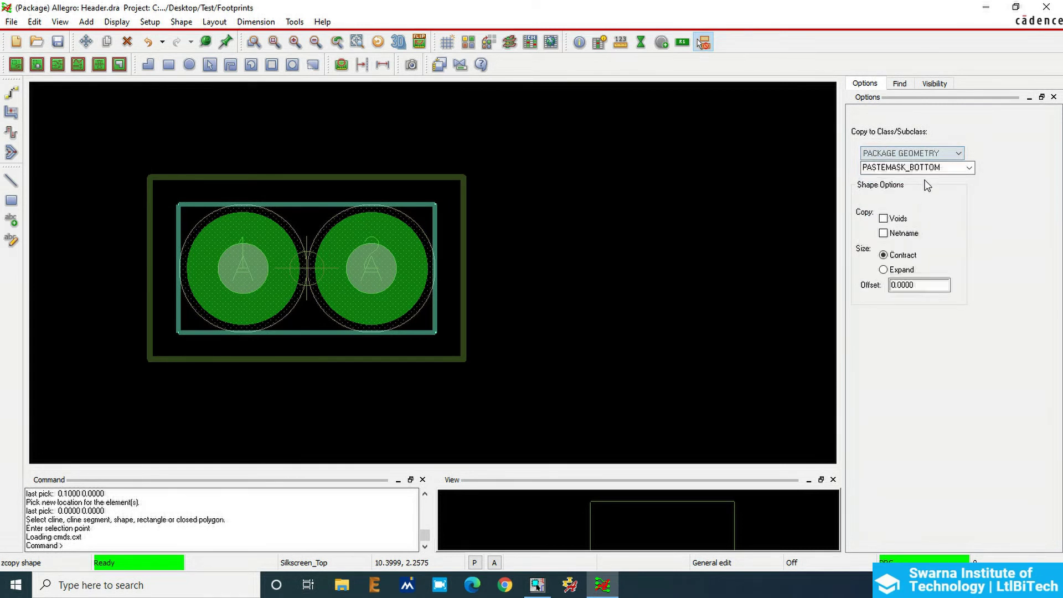
pyautogui.click(945, 167)
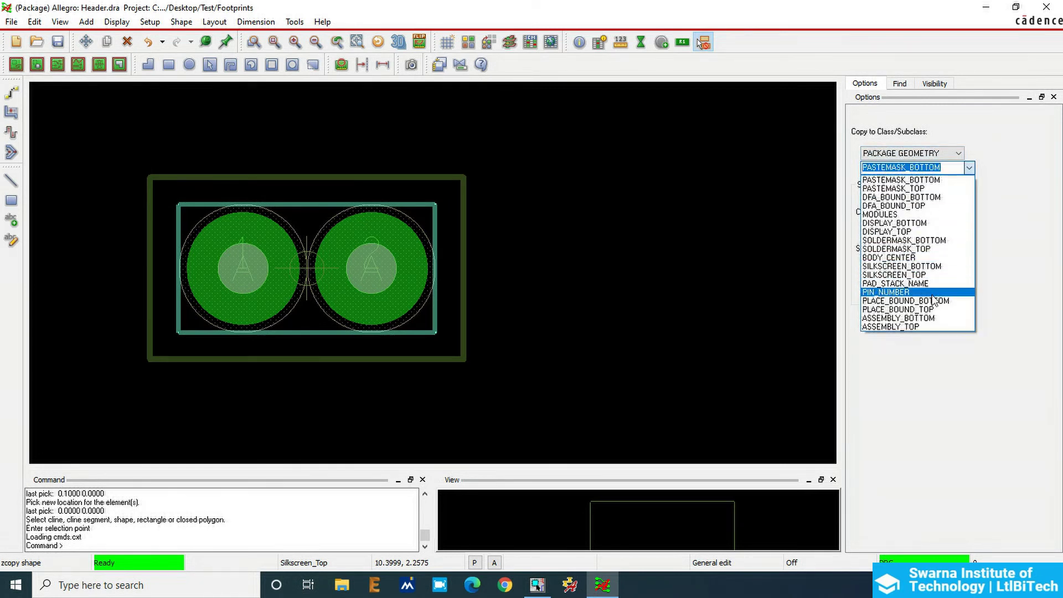
pyautogui.click(936, 312)
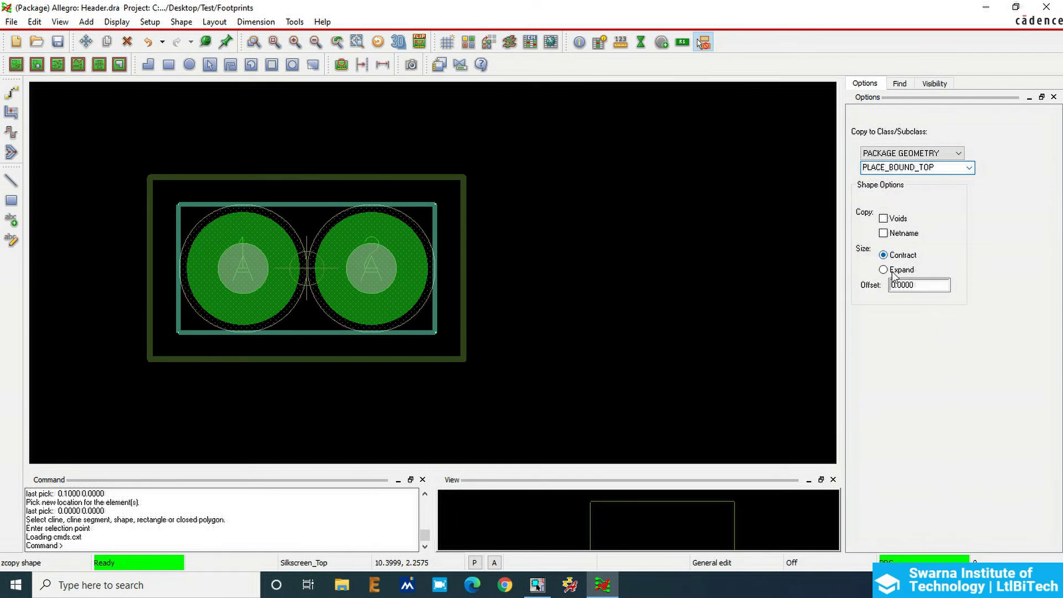
# Set the copy to expand with a 0.635 offset, apply it to the silkscreen outline and finish the command
pyautogui.moveTo(890, 284); pyautogui.dragTo(932, 287)
pyautogui.write('1')
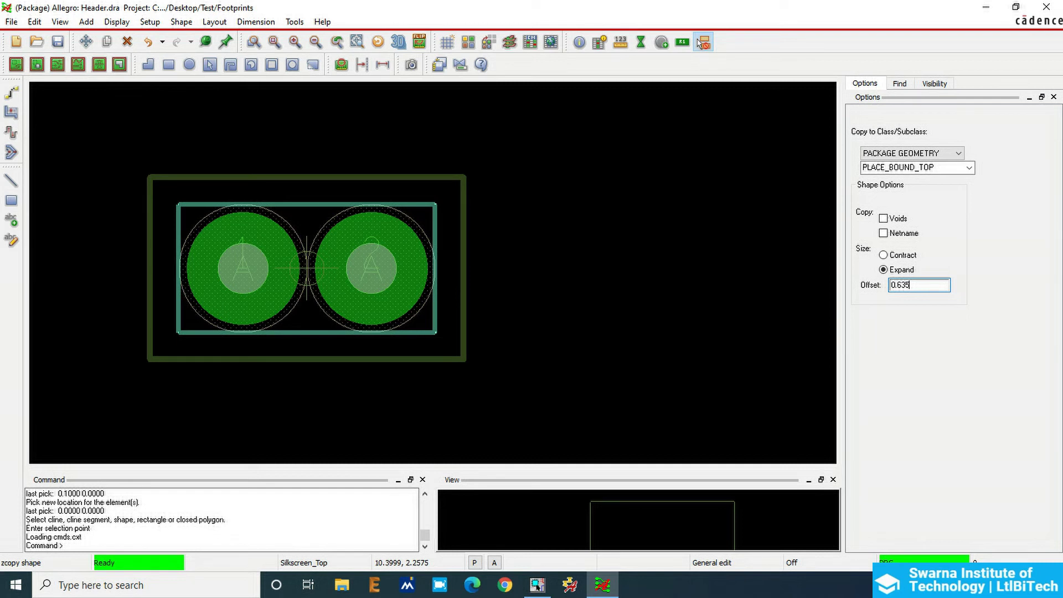
pyautogui.press('Return')
pyautogui.click(313, 176)
pyautogui.rightClick(564, 175)
pyautogui.click(576, 178)
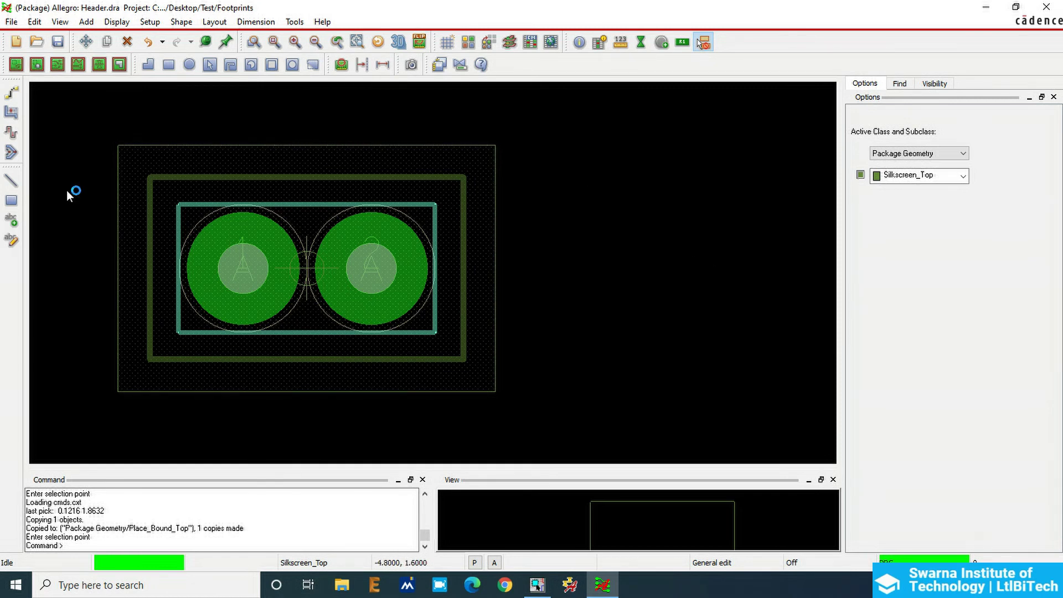
# Start a reference designator label on Ref Des / Assembly_Top with text block 5 and place its text start at (-0.5, 1.3)
pyautogui.scroll(2, 143, 199)
pyautogui.scroll(-2, 130, 206)
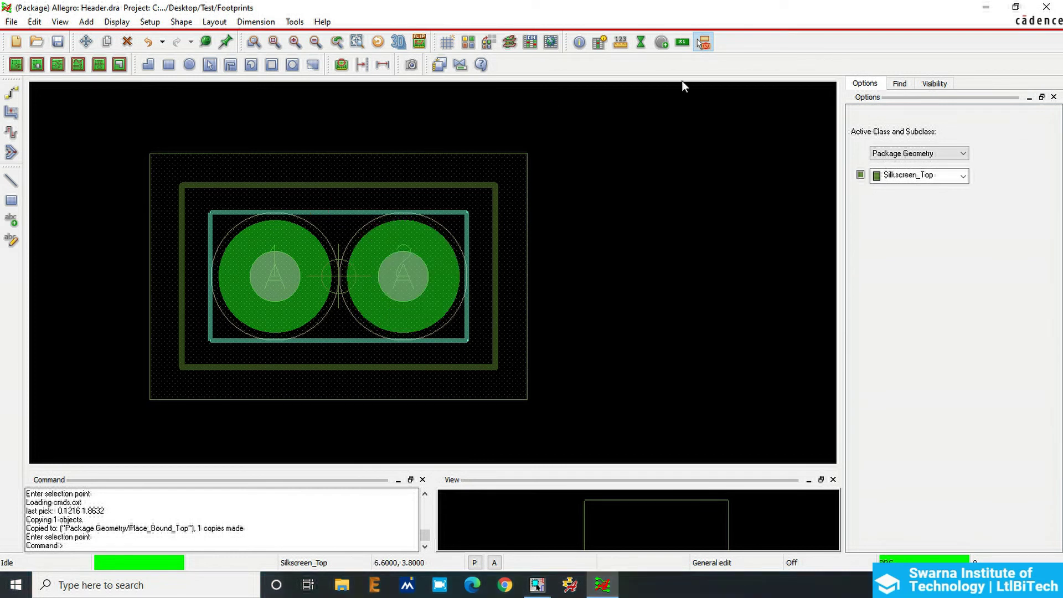
pyautogui.click(683, 44)
pyautogui.click(904, 147)
pyautogui.click(904, 147)
pyautogui.click(908, 168)
pyautogui.click(911, 171)
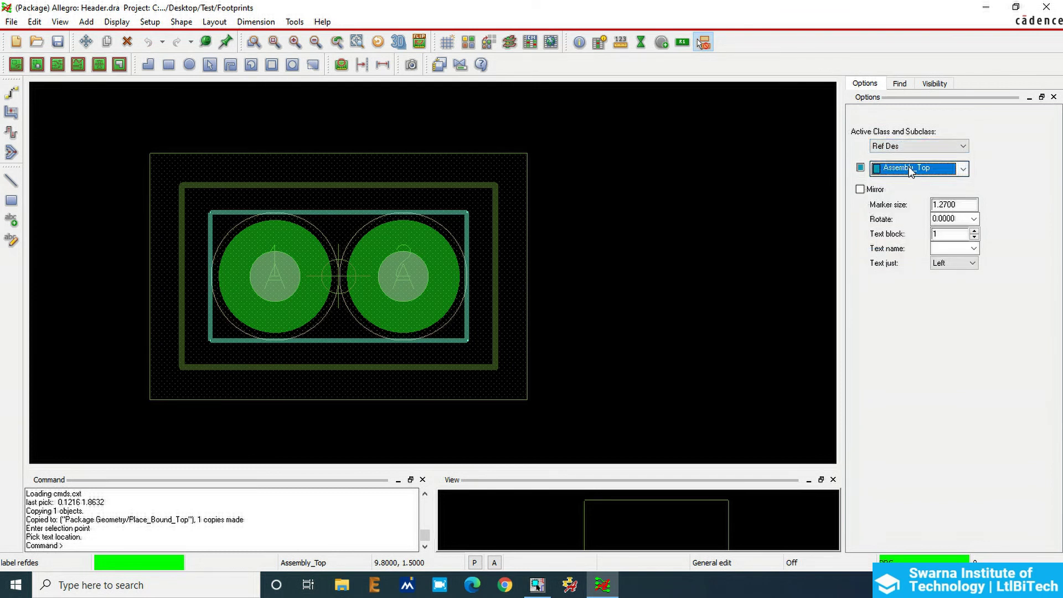
pyautogui.click(975, 231)
pyautogui.click(974, 232)
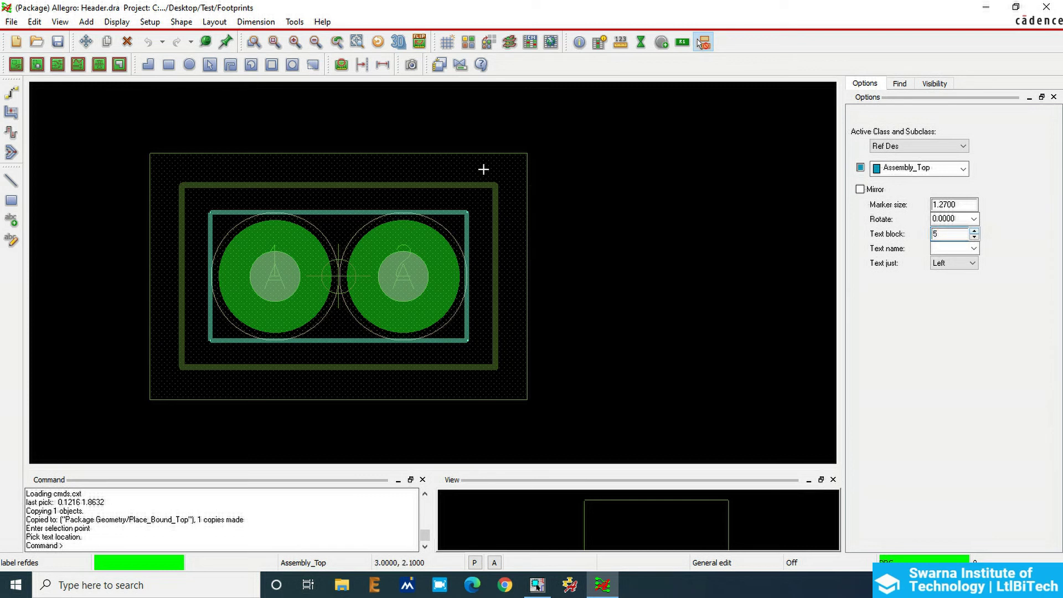
pyautogui.click(312, 211)
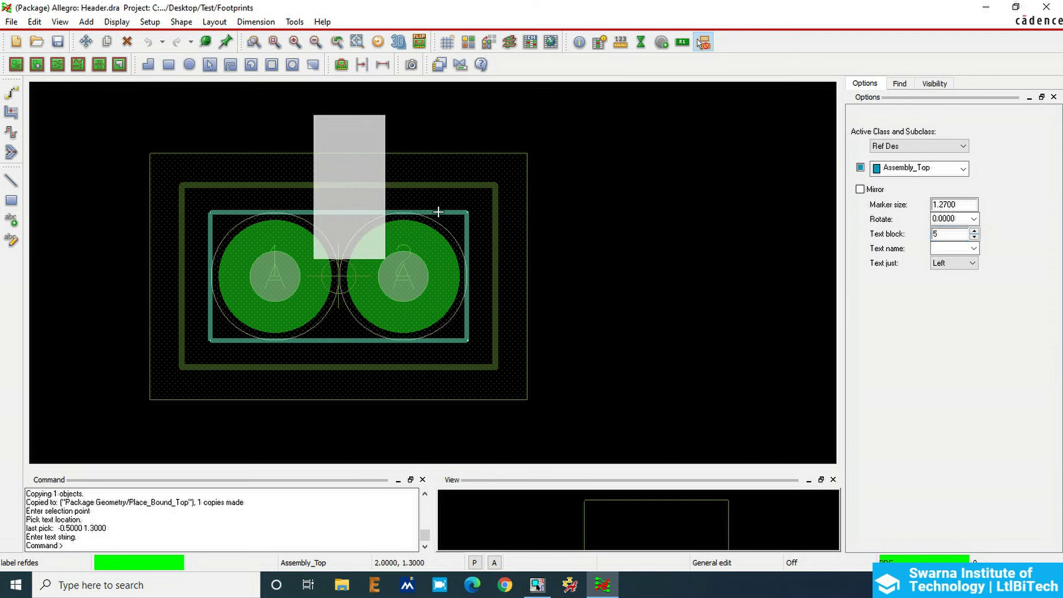
# Reduce the label's text block to 1, enter R* as the assembly reference designator and finish the label
pyautogui.click(975, 237)
pyautogui.click(974, 237)
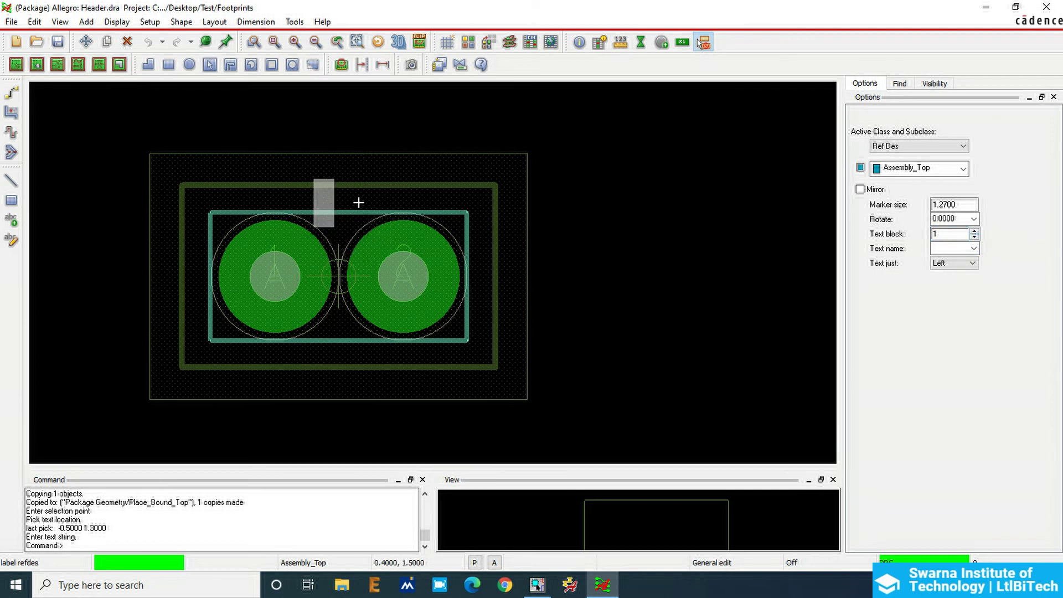
pyautogui.write('R')
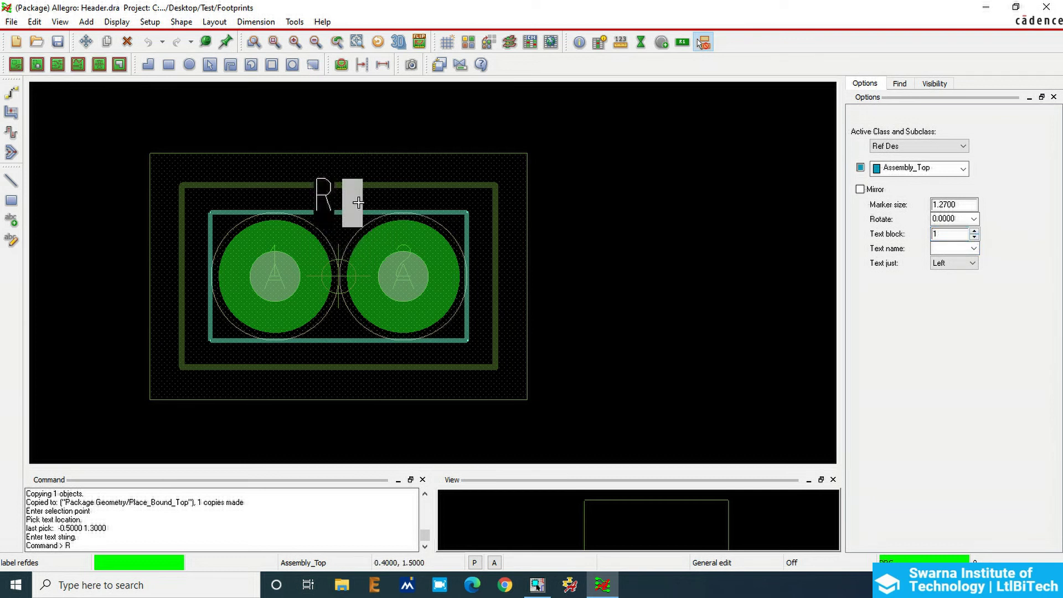
pyautogui.write('*')
pyautogui.rightClick(503, 204)
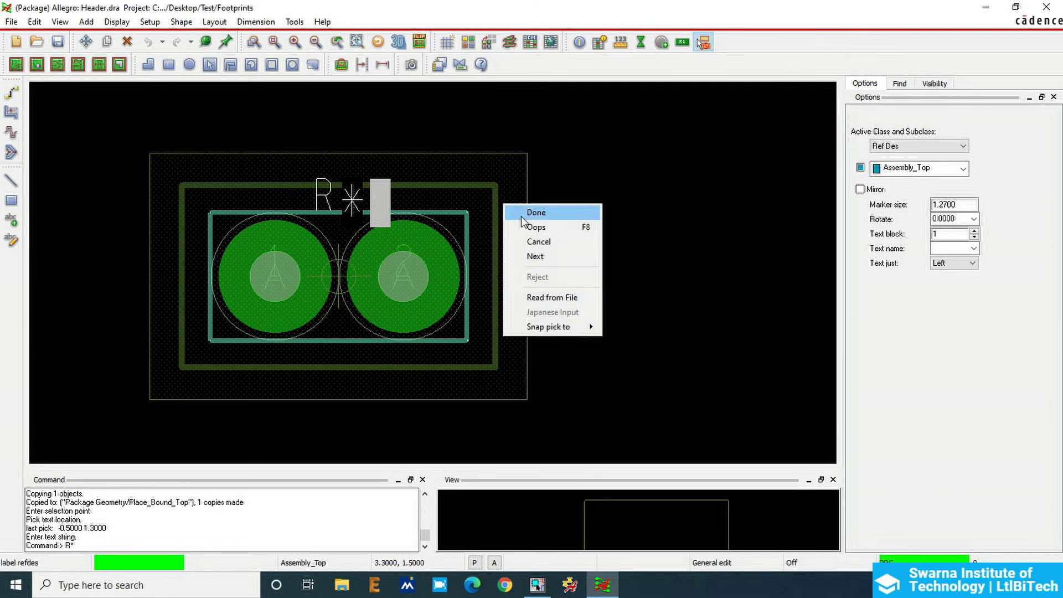
pyautogui.click(524, 212)
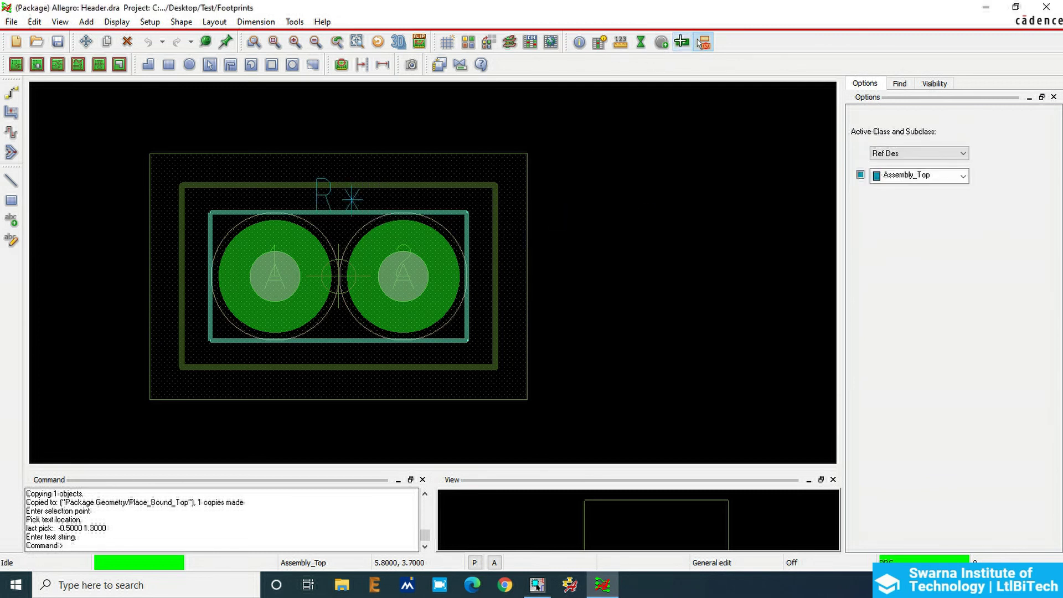
# Add an R* reference designator label on Ref Des / Silkscreen_Top at (1.1, 1.8) and save the footprint
pyautogui.click(683, 42)
pyautogui.click(909, 168)
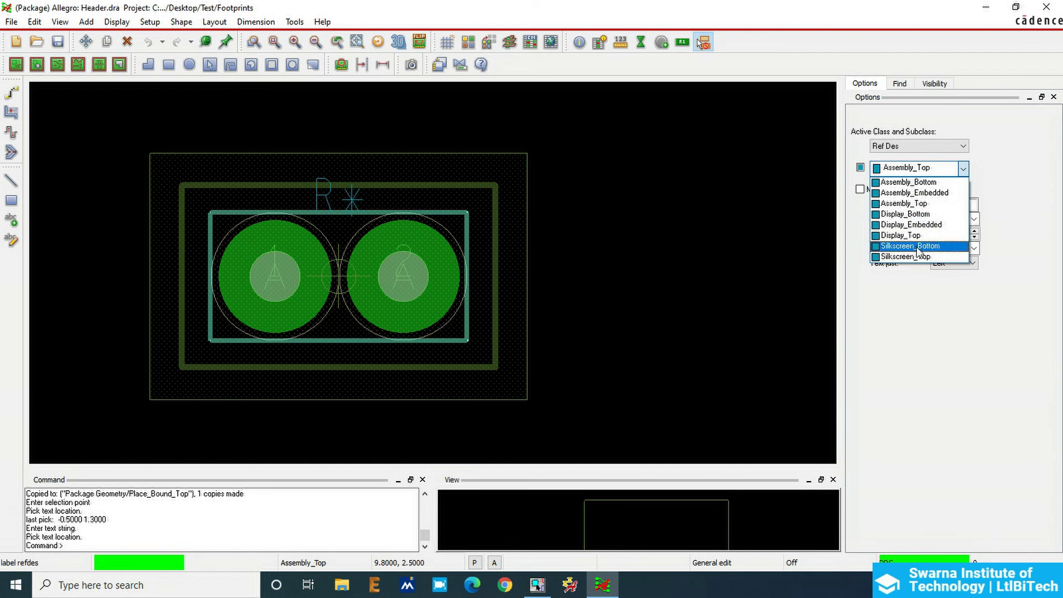
pyautogui.click(908, 257)
pyautogui.click(395, 183)
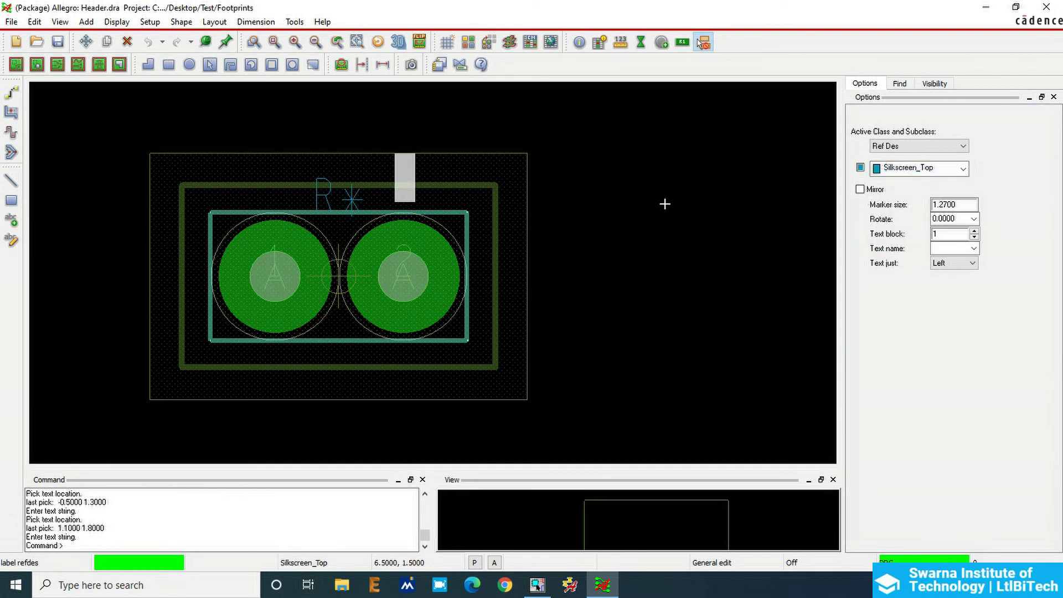
pyautogui.write('R*')
pyautogui.press('Return')
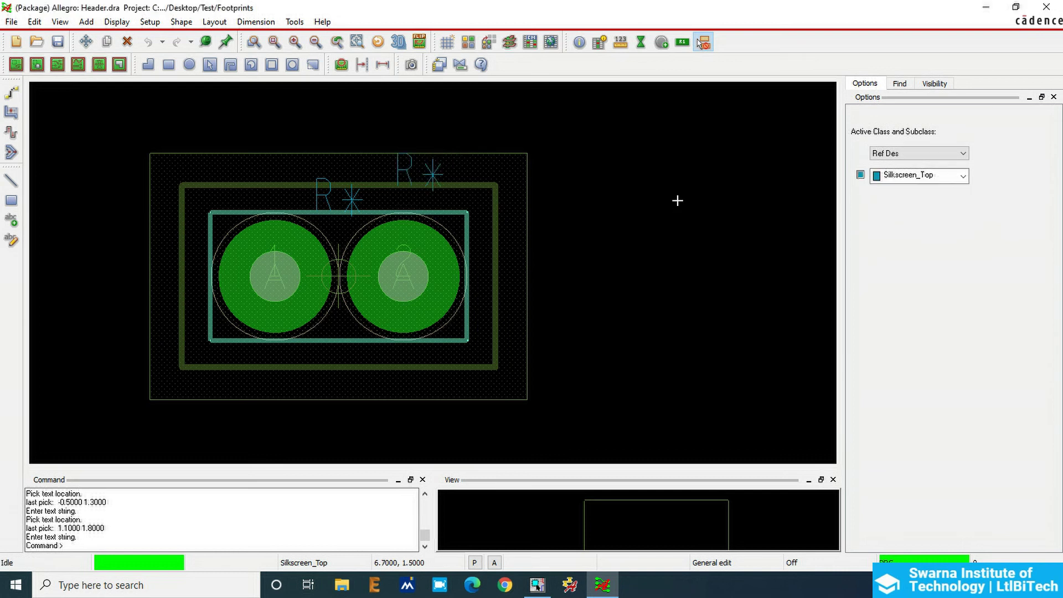
pyautogui.click(58, 42)
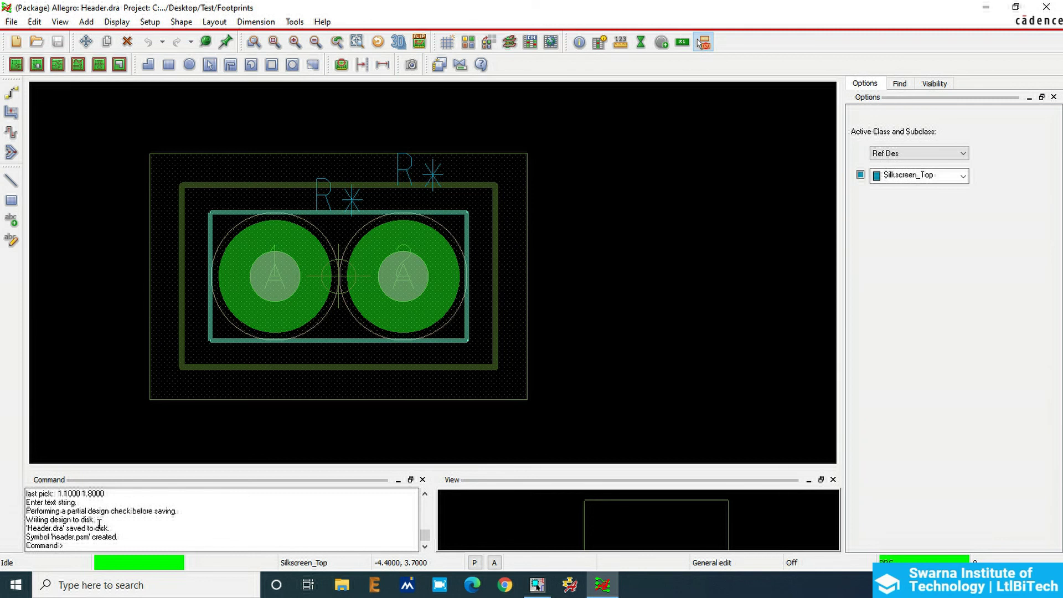
# Copy the created symbol's file name 'header.psm' from the command log
pyautogui.moveTo(112, 528); pyautogui.dragTo(26, 529)
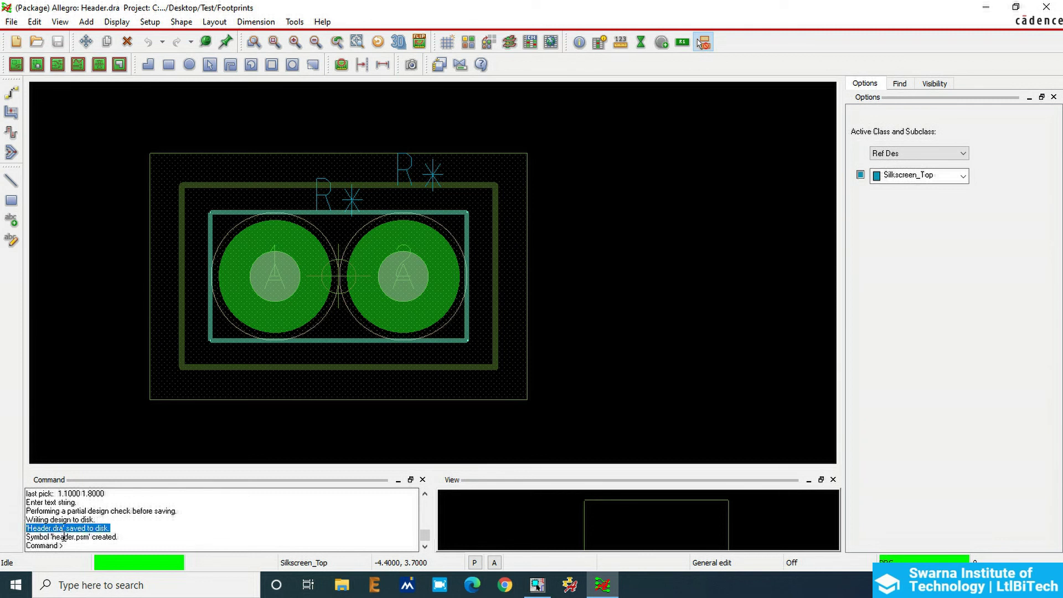
pyautogui.moveTo(45, 536); pyautogui.dragTo(99, 537)
pyautogui.click(118, 536)
pyautogui.doubleClick(64, 537)
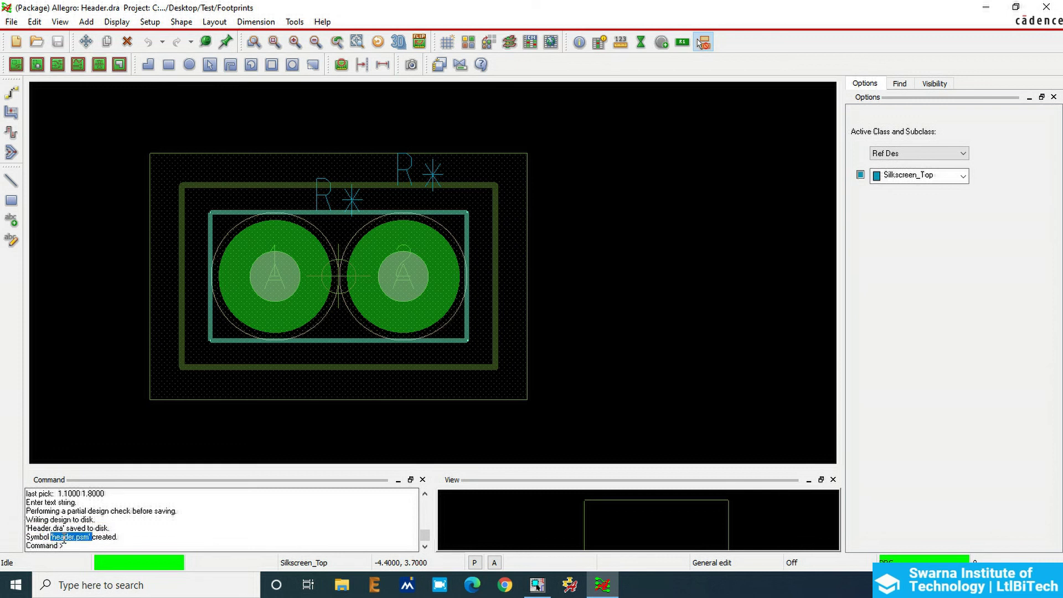
pyautogui.rightClick(63, 544)
pyautogui.click(85, 398)
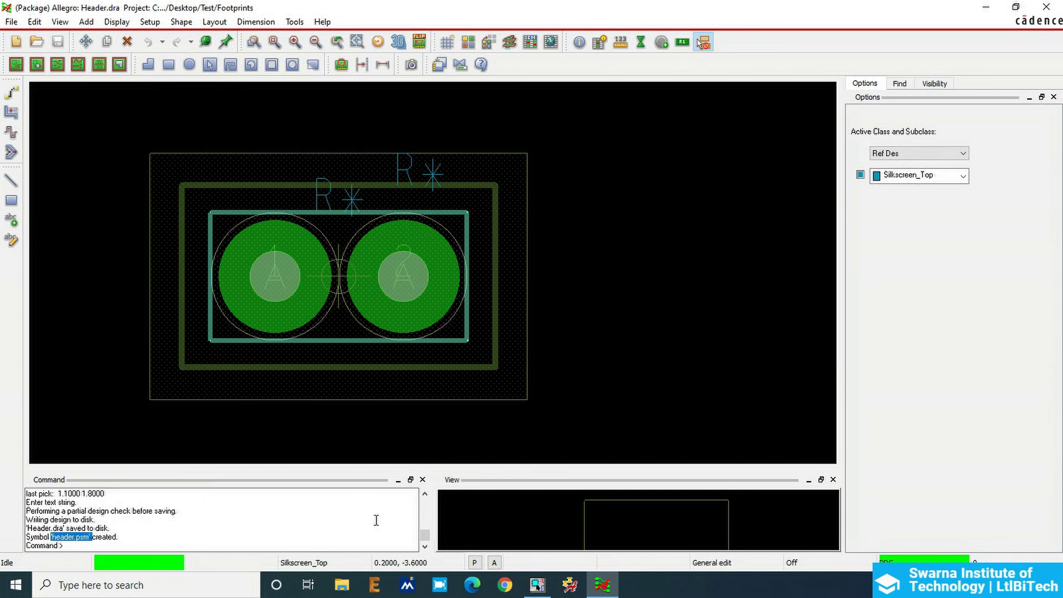
# Switch to OrCAD Capture and open the object properties of the test.dsn design for editing
pyautogui.click(537, 585)
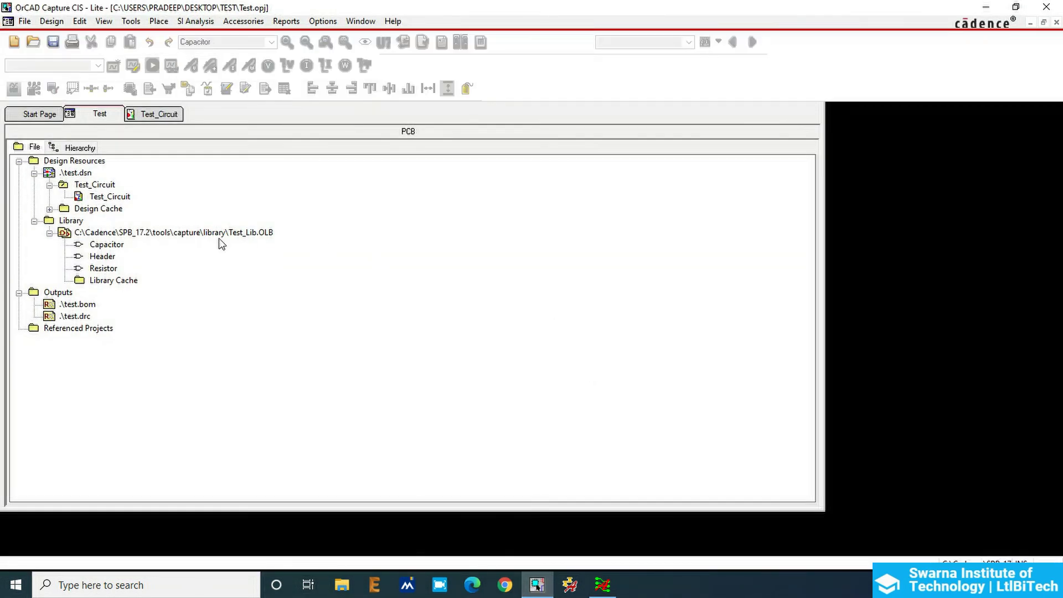
pyautogui.click(83, 173)
pyautogui.rightClick(85, 174)
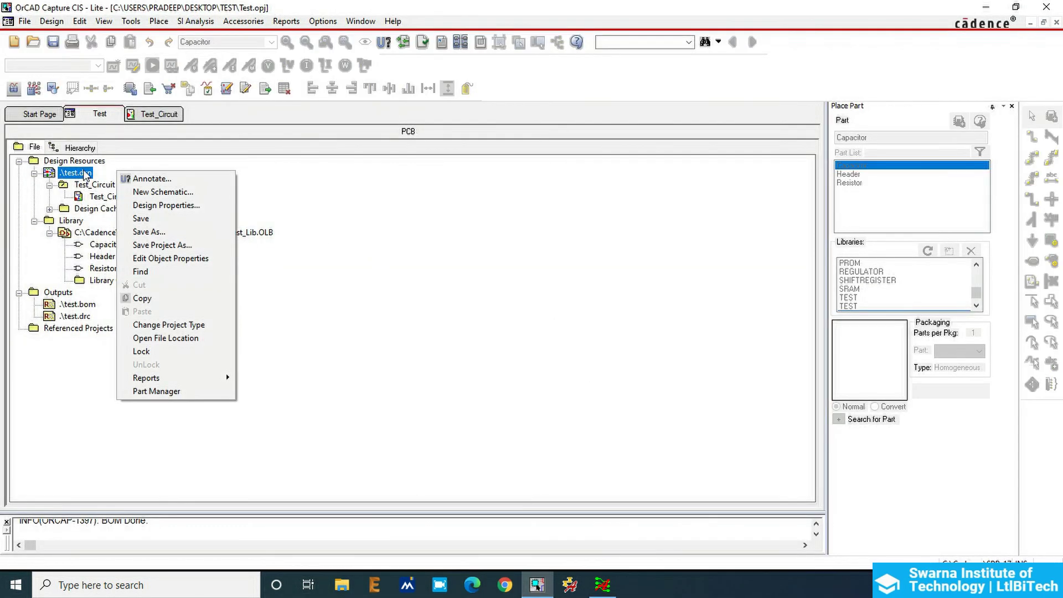
pyautogui.click(195, 259)
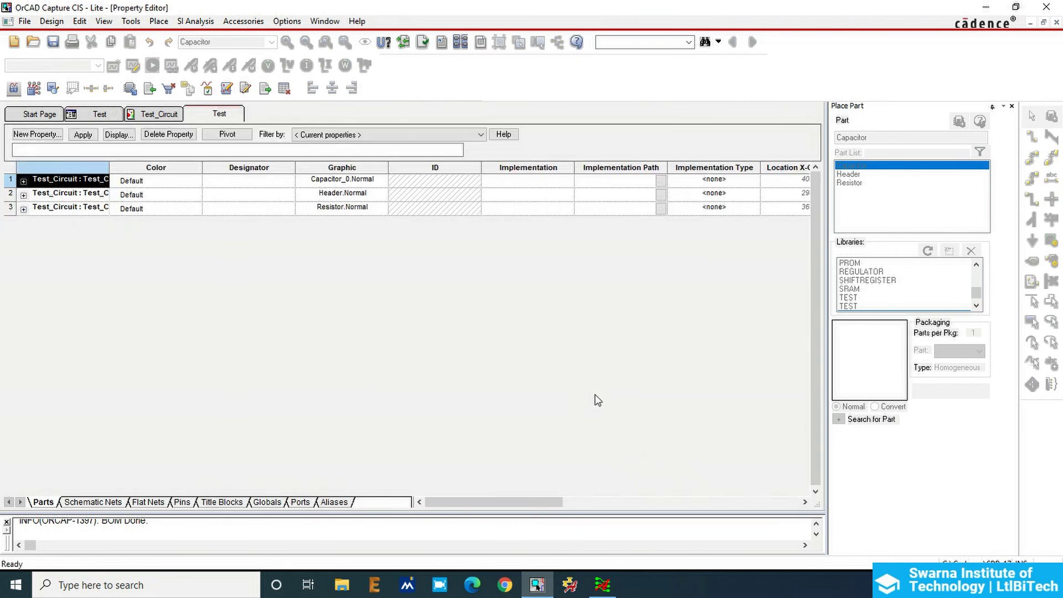
# Paste the copied symbol name as J1's PCB Footprint and trim it to header
pyautogui.moveTo(461, 502); pyautogui.dragTo(613, 501)
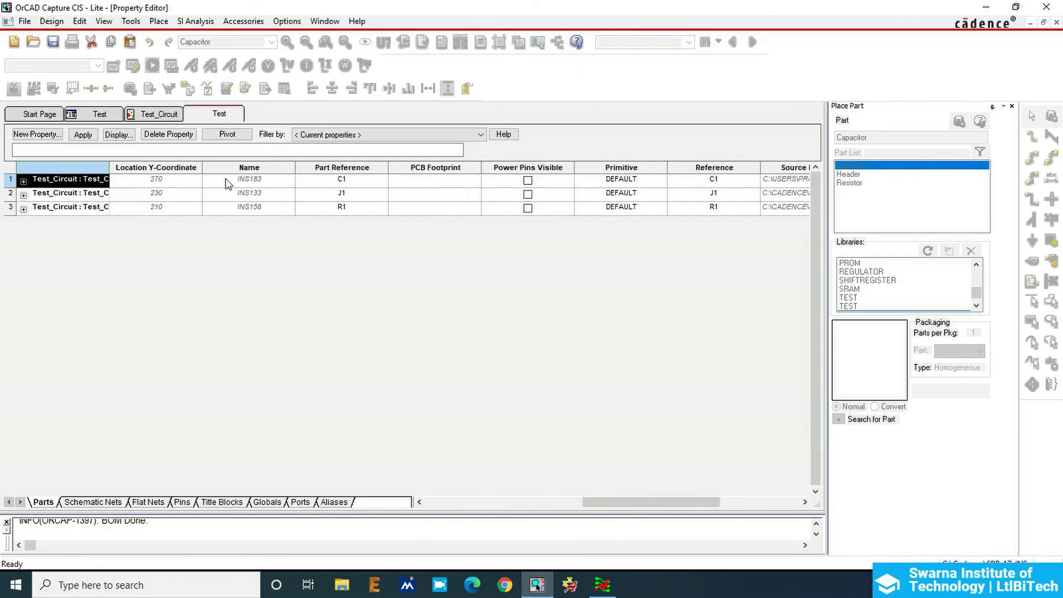
pyautogui.click(417, 168)
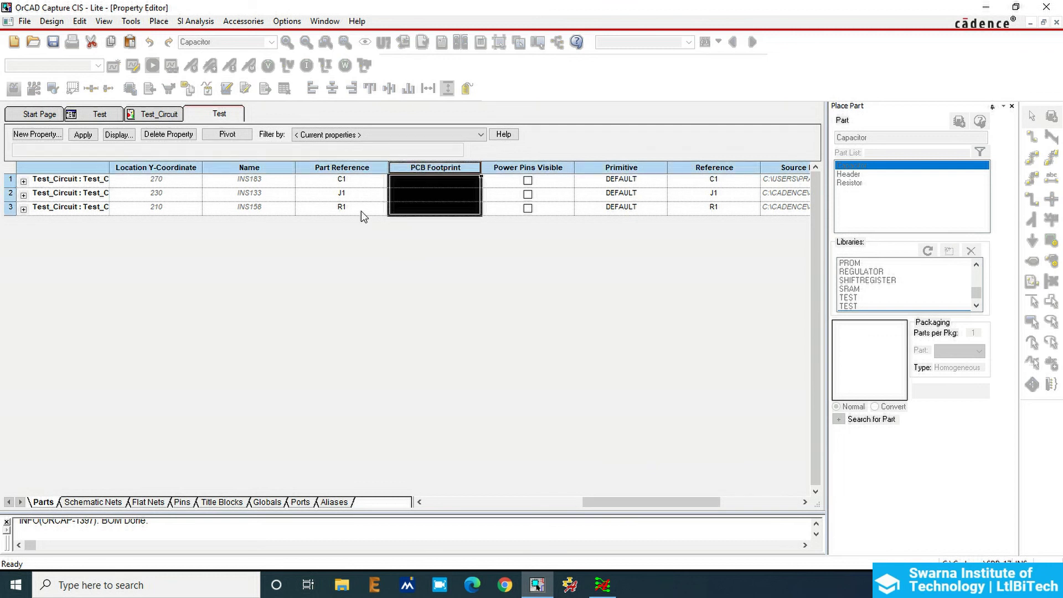
pyautogui.click(386, 192)
pyautogui.click(404, 195)
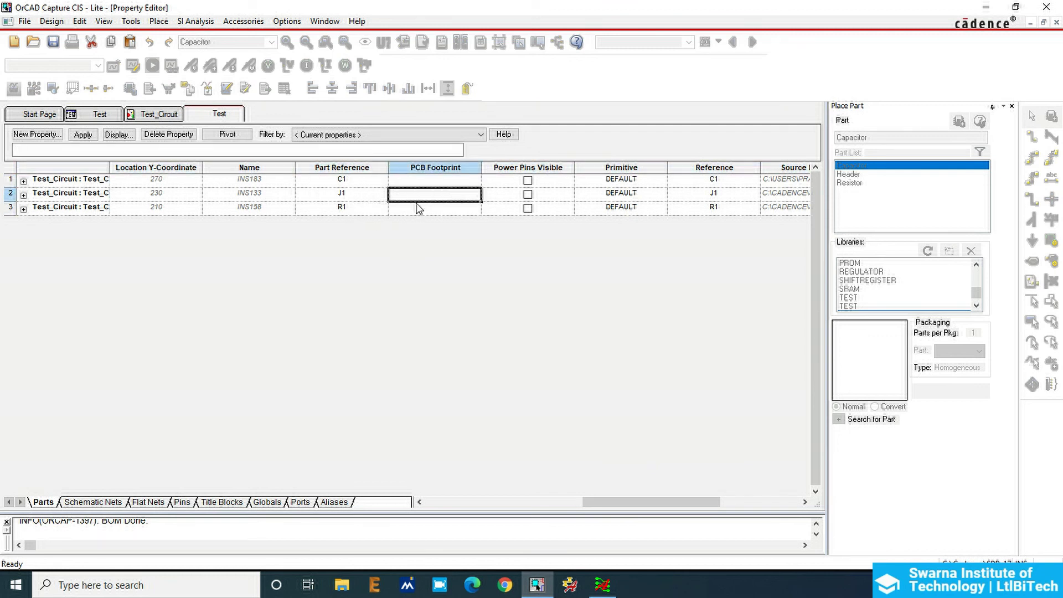
pyautogui.hotkey('ctrl', 'v')
pyautogui.click(451, 193)
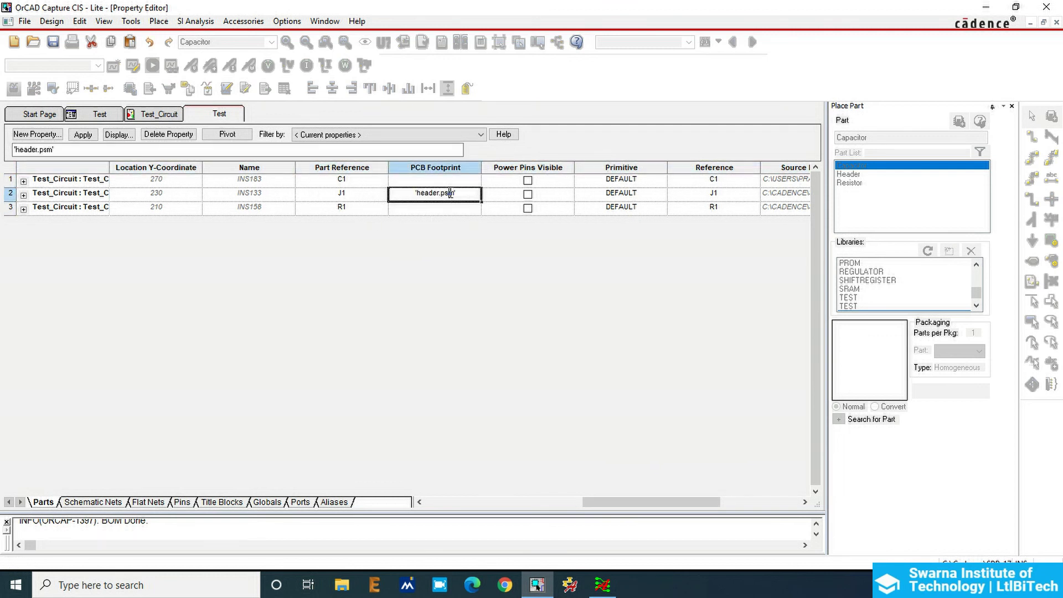
pyautogui.press('BackSpace')
pyautogui.press('BackSpace')
pyautogui.press('BackSpace')
pyautogui.press('BackSpace')
pyautogui.press('BackSpace')
pyautogui.press('Tab')
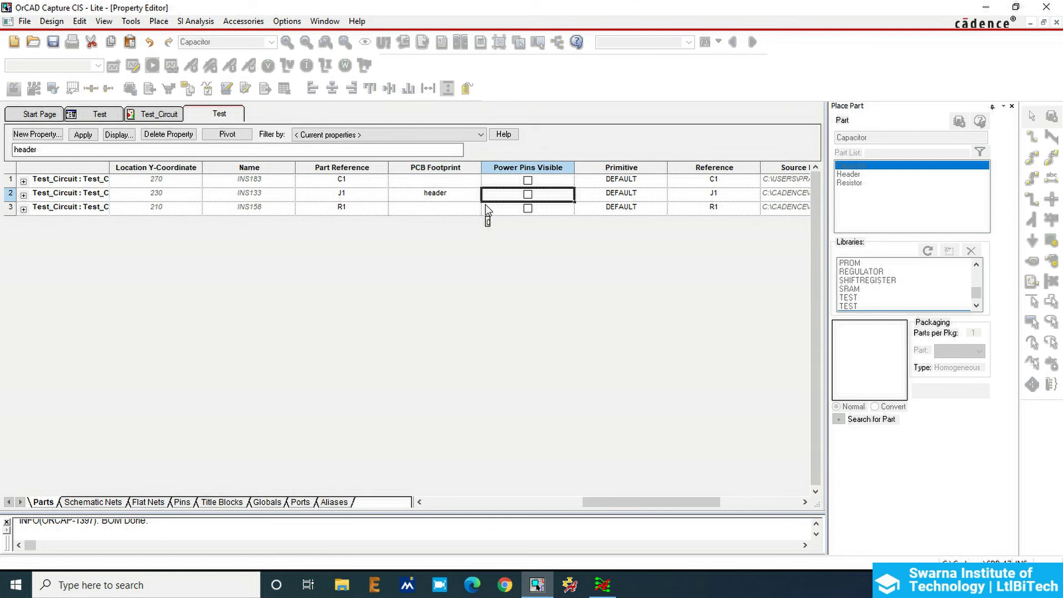
# Apply the footprint property change and close the property editor
pyautogui.click(83, 134)
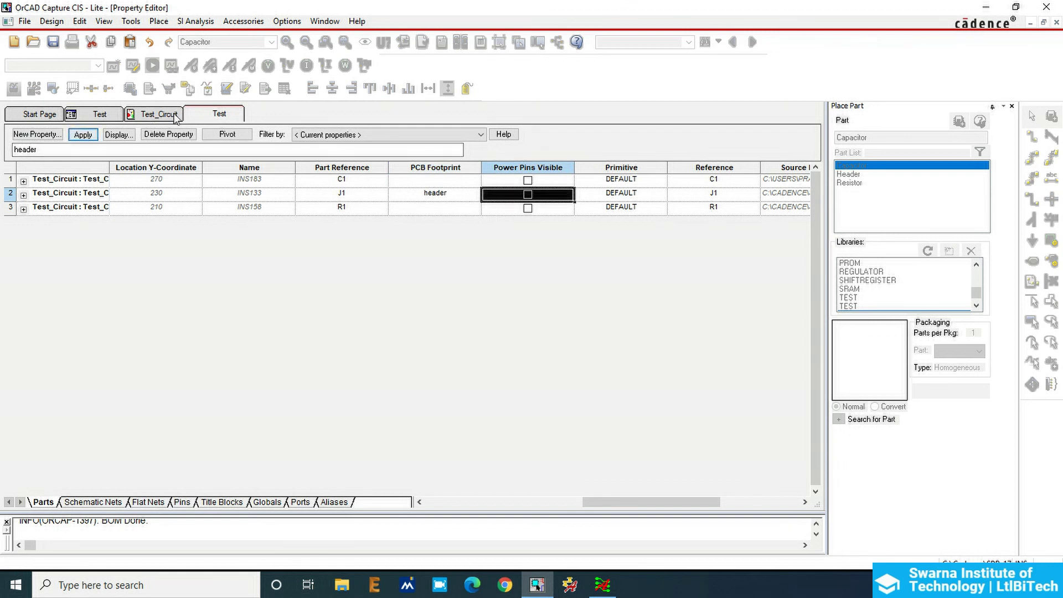
pyautogui.rightClick(205, 115)
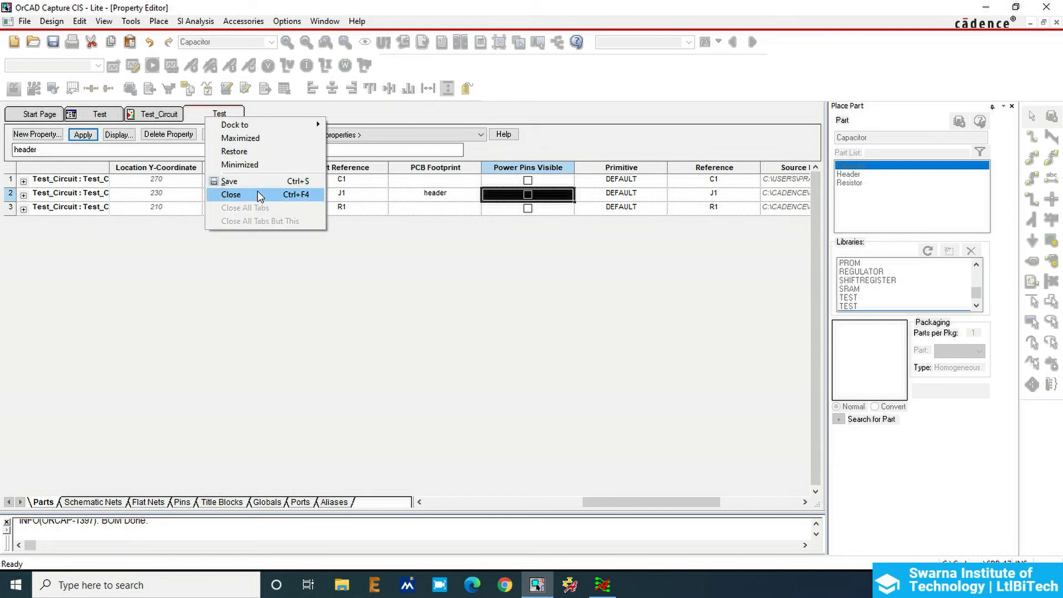
pyautogui.click(258, 194)
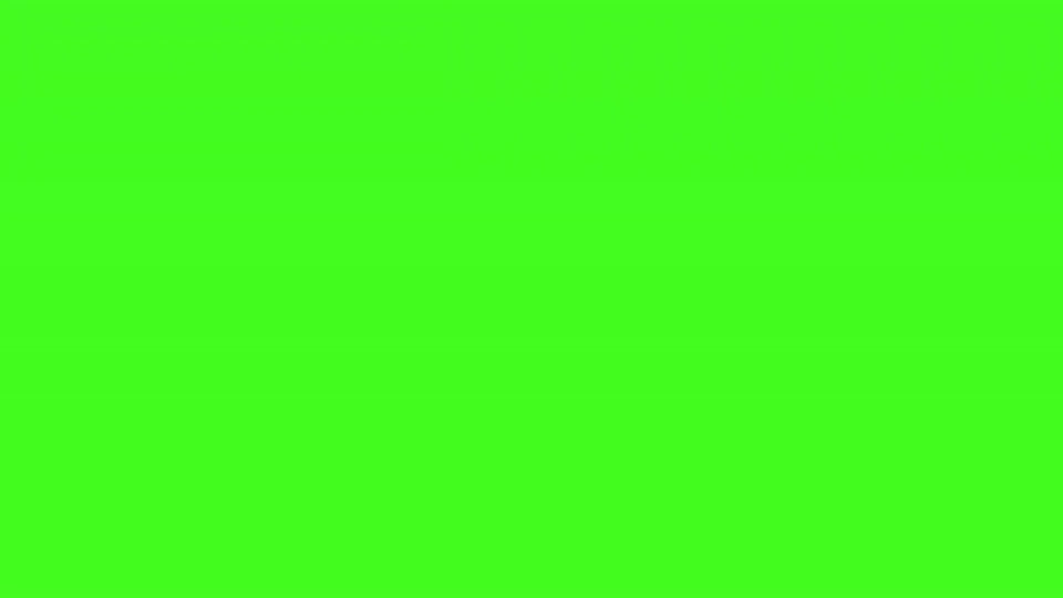